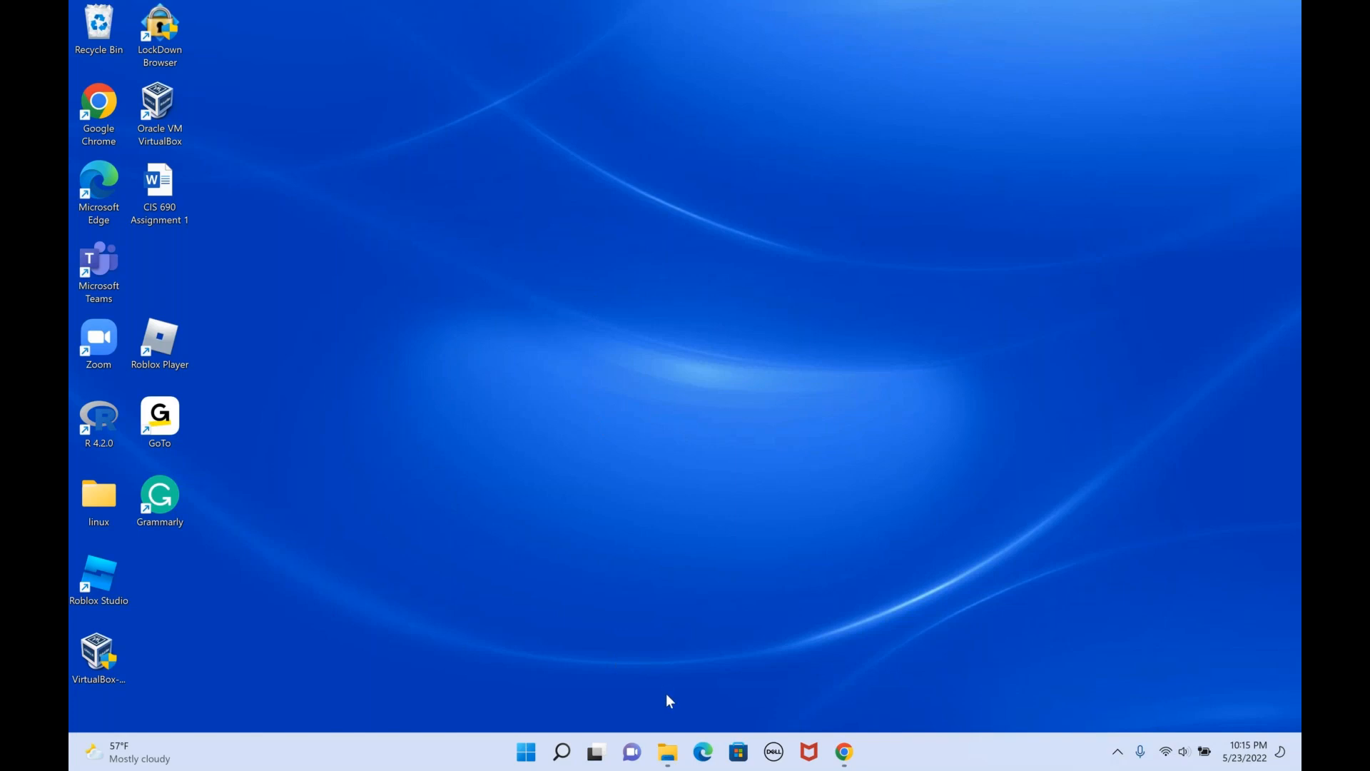
Bring up the Downloads folder in File Explorer and expand This PC in the folder tree
mouse_move(667, 752)
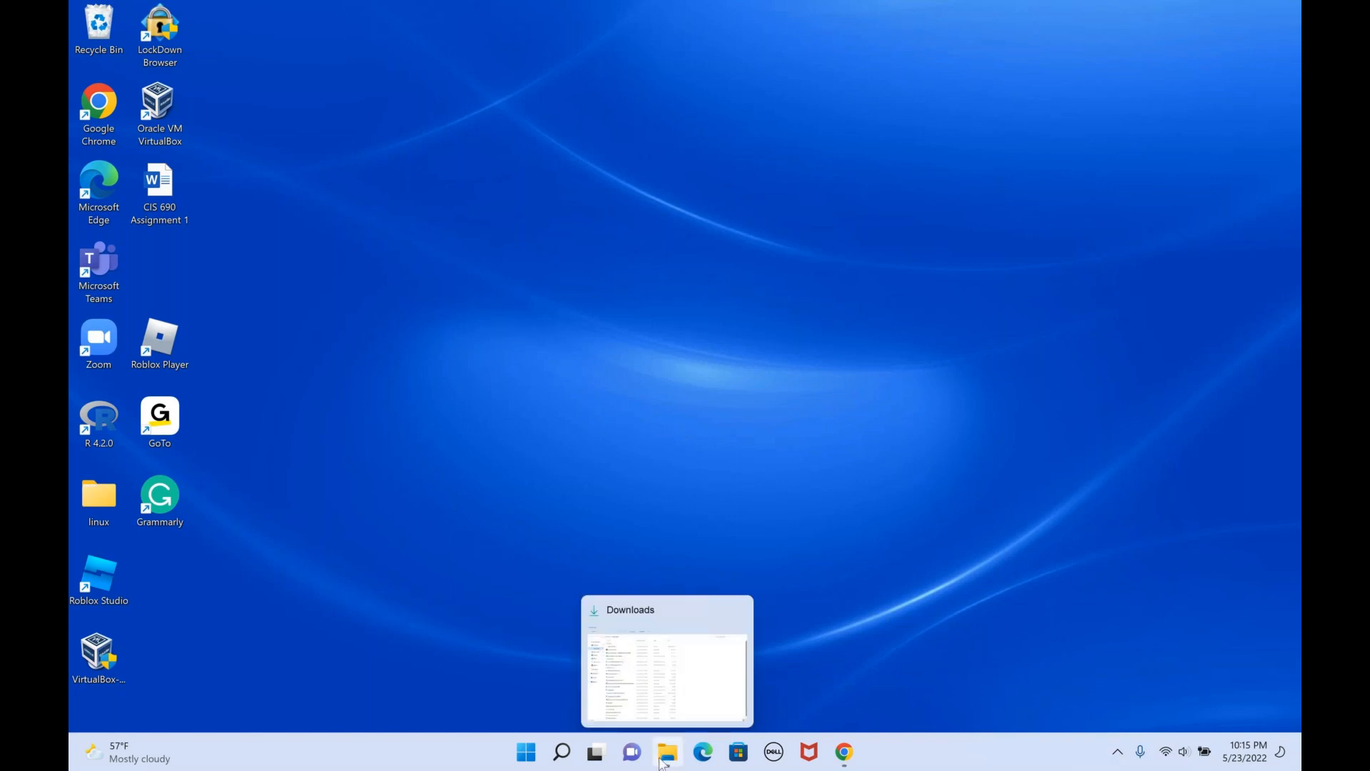
left_click(662, 693)
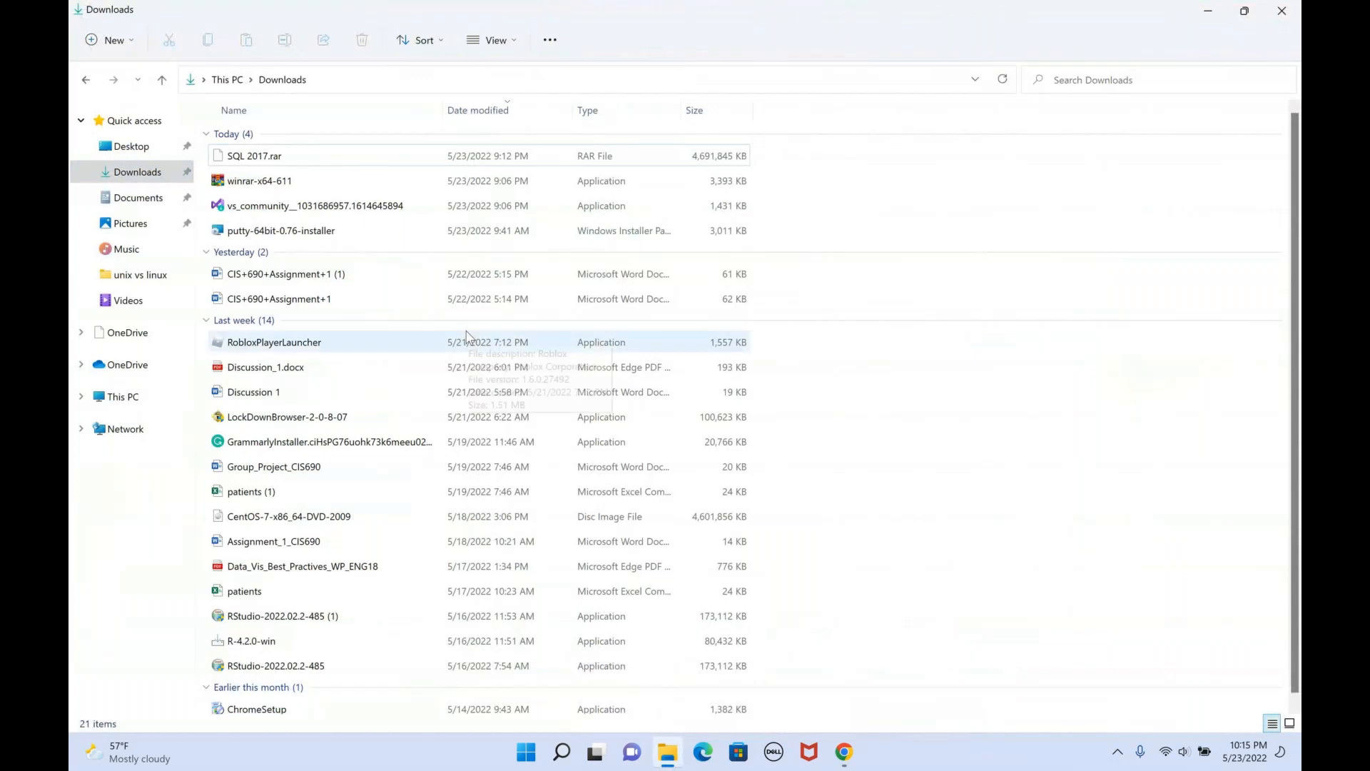
left_click(256, 160)
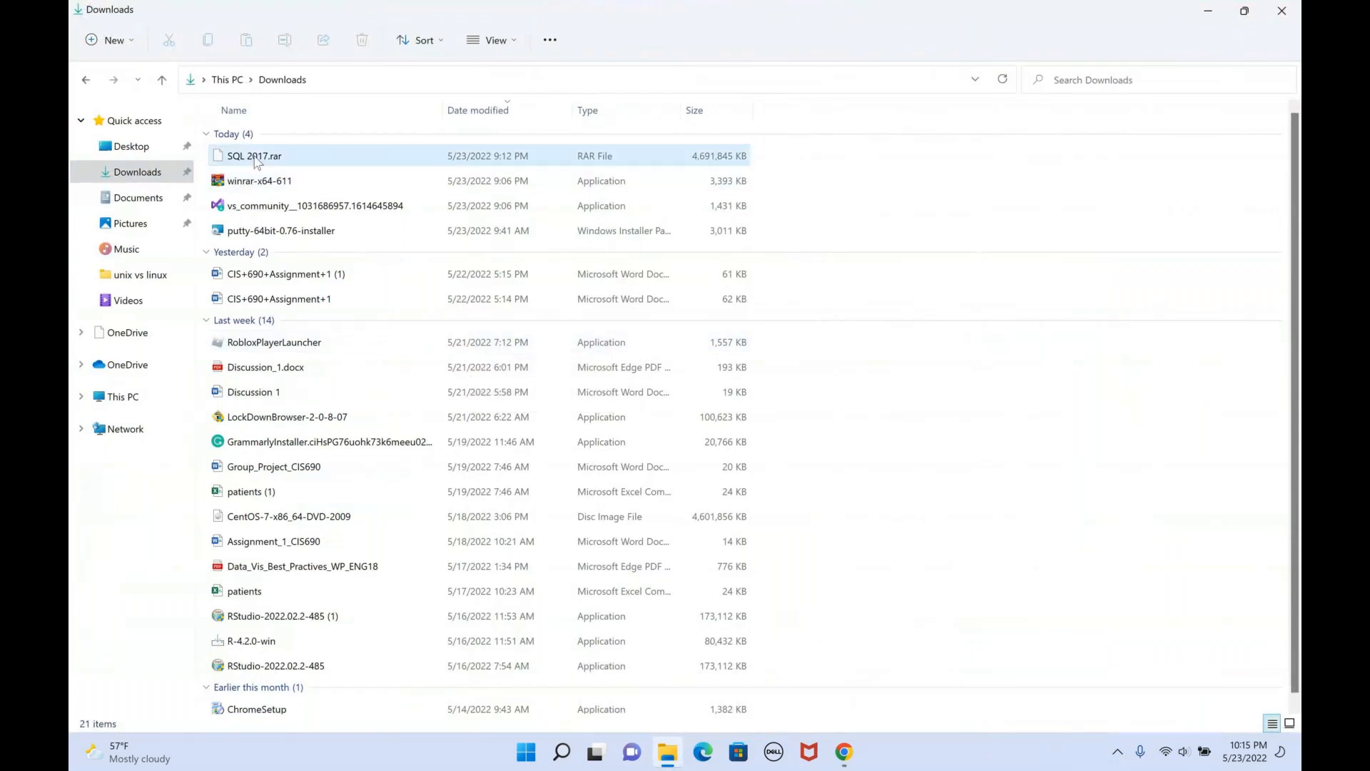
left_click(251, 213)
left_click(254, 161)
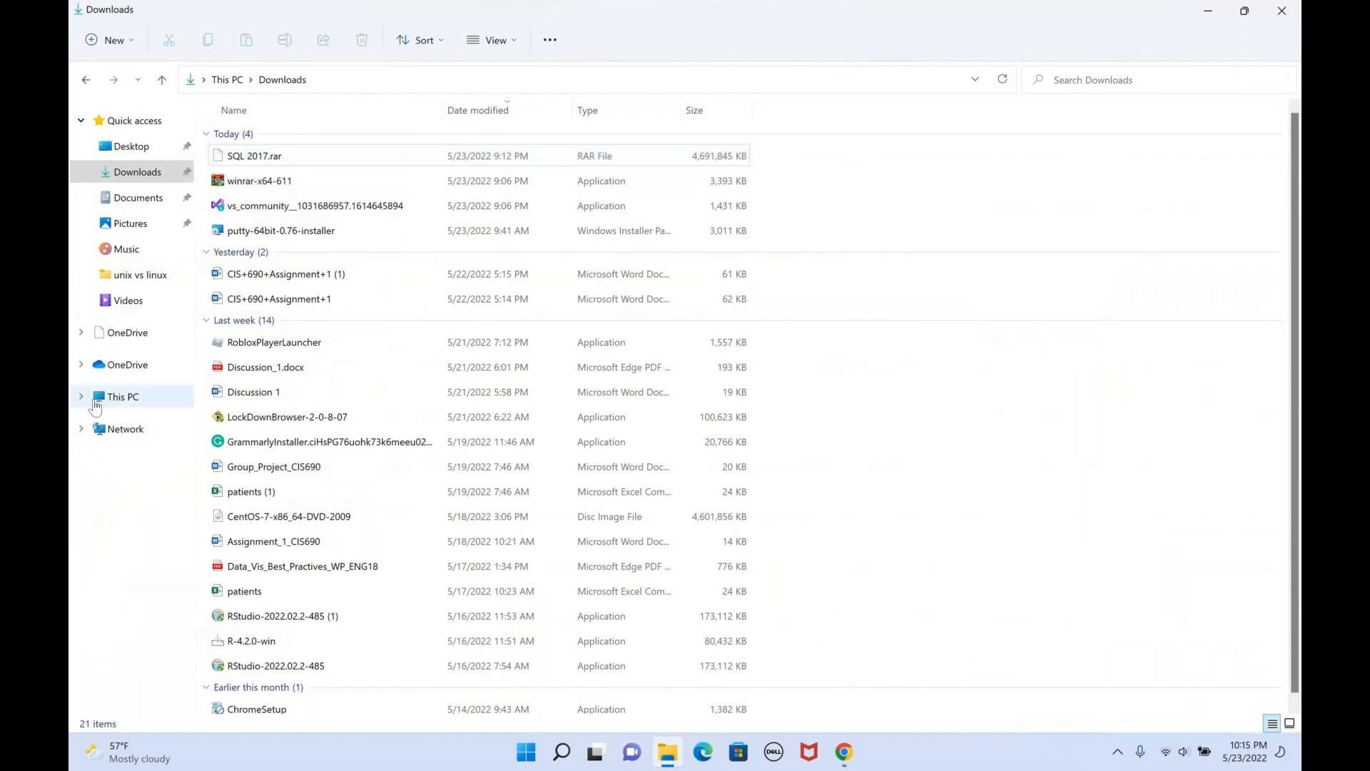
left_click(82, 399)
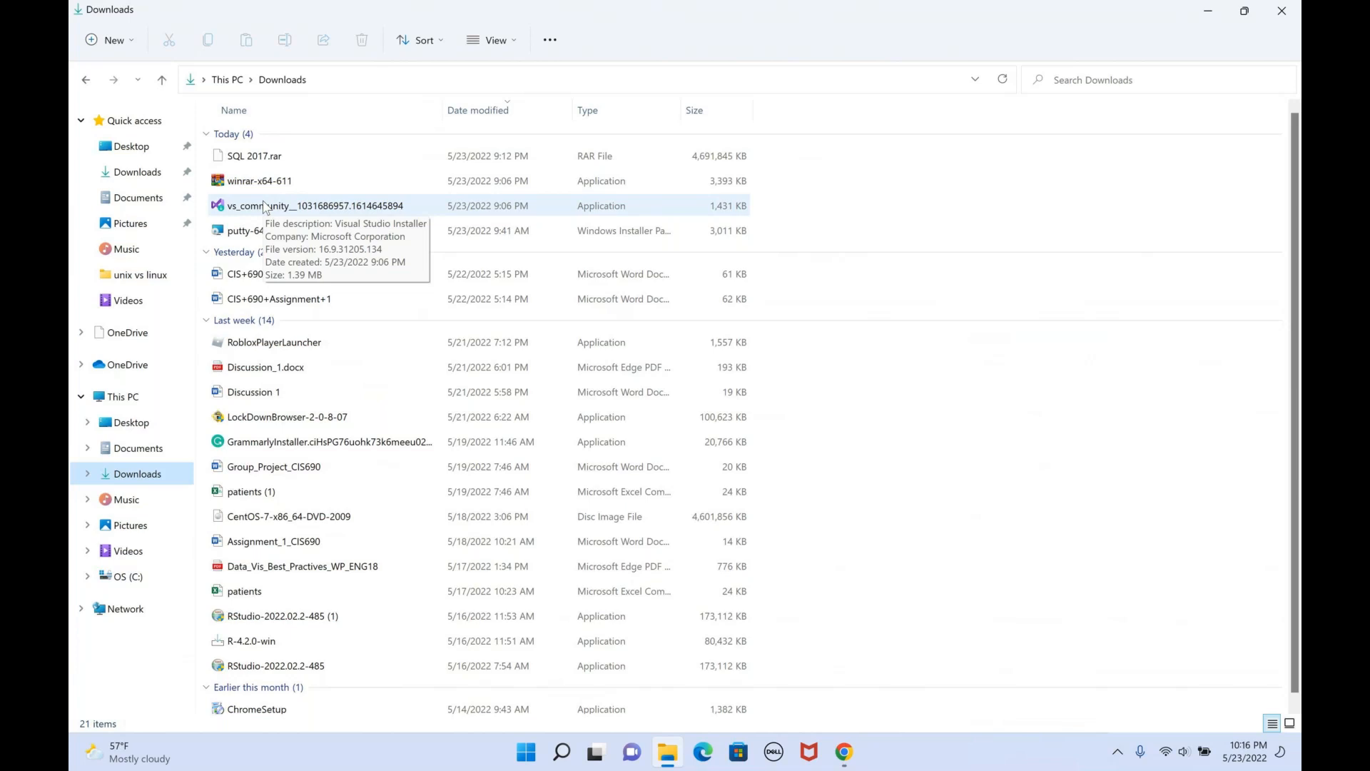
Cut the SQL 2017.rar, winrar-x64-611 and vs_community installer files from Downloads
left_click(251, 163)
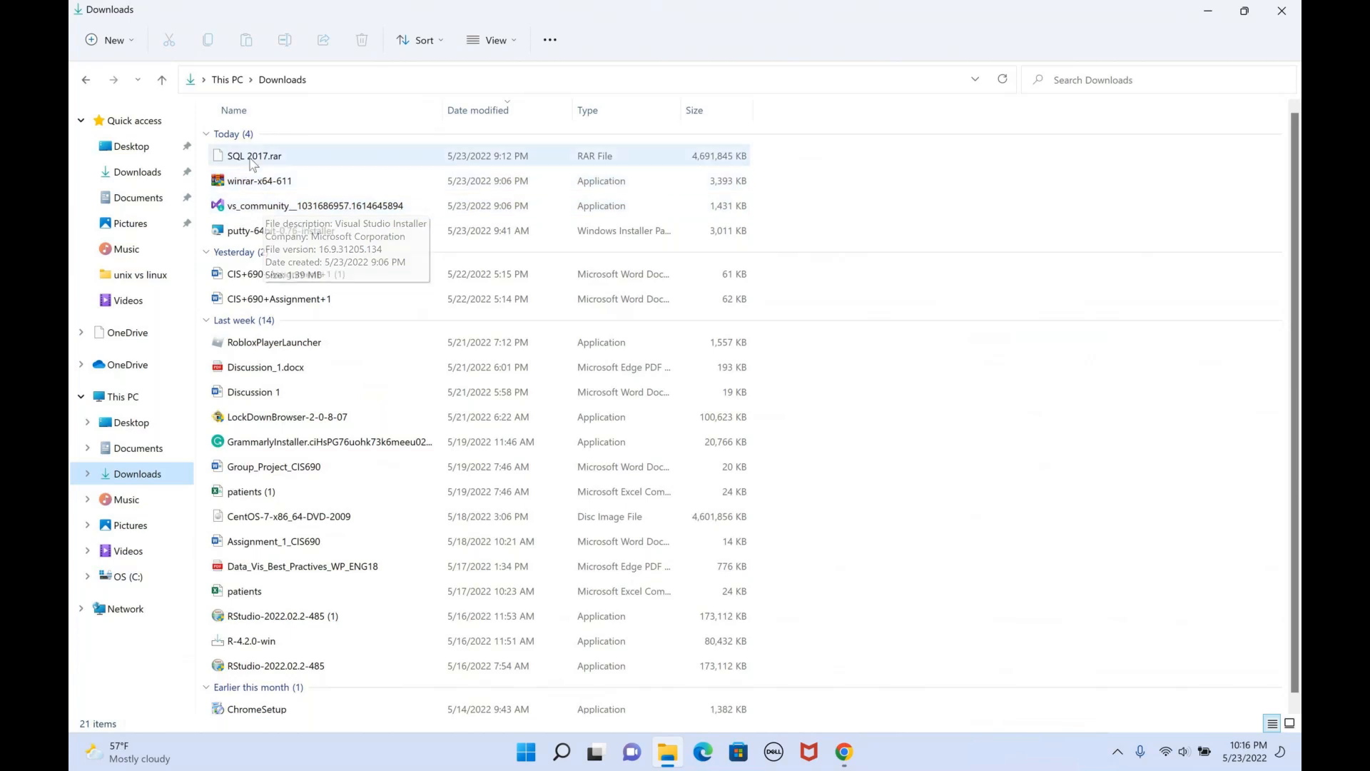
left_click(258, 162)
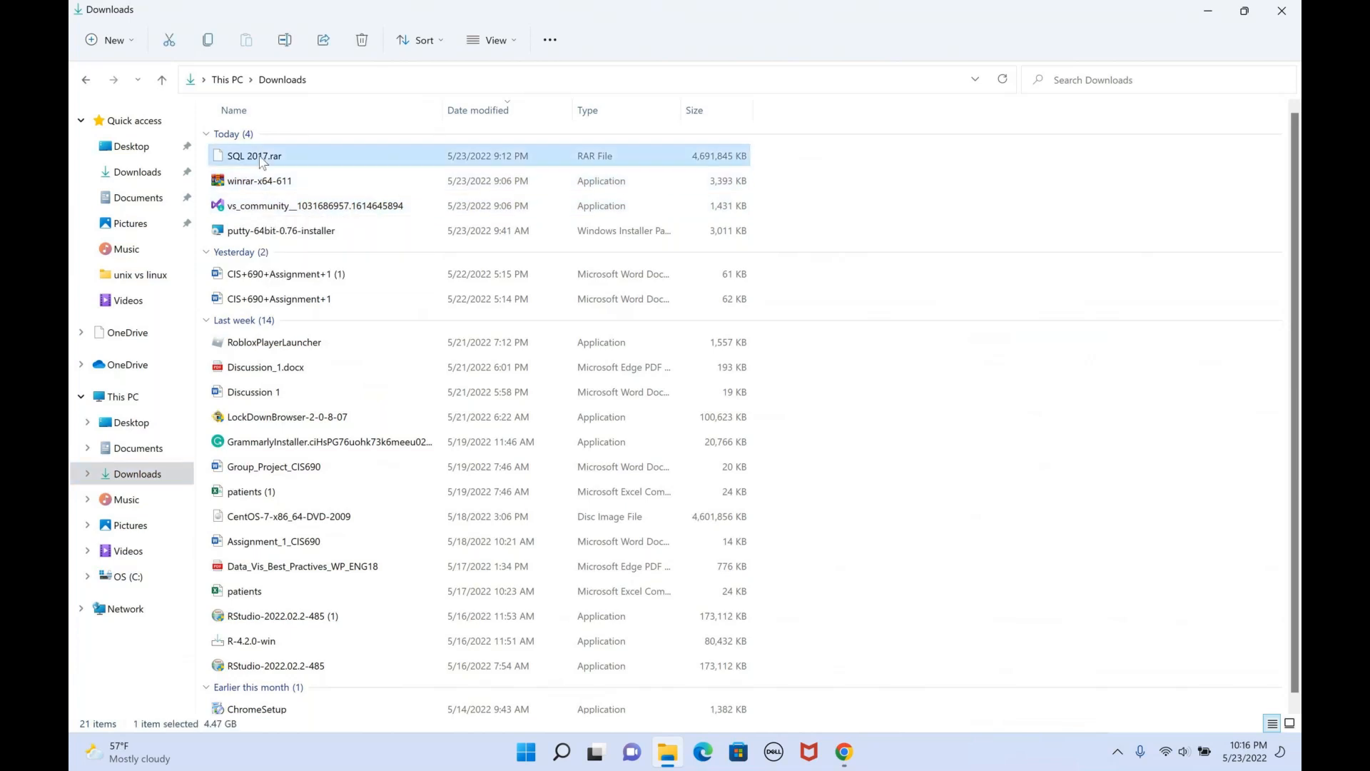
left_click(255, 185, "ctrl")
left_click(257, 204, "ctrl")
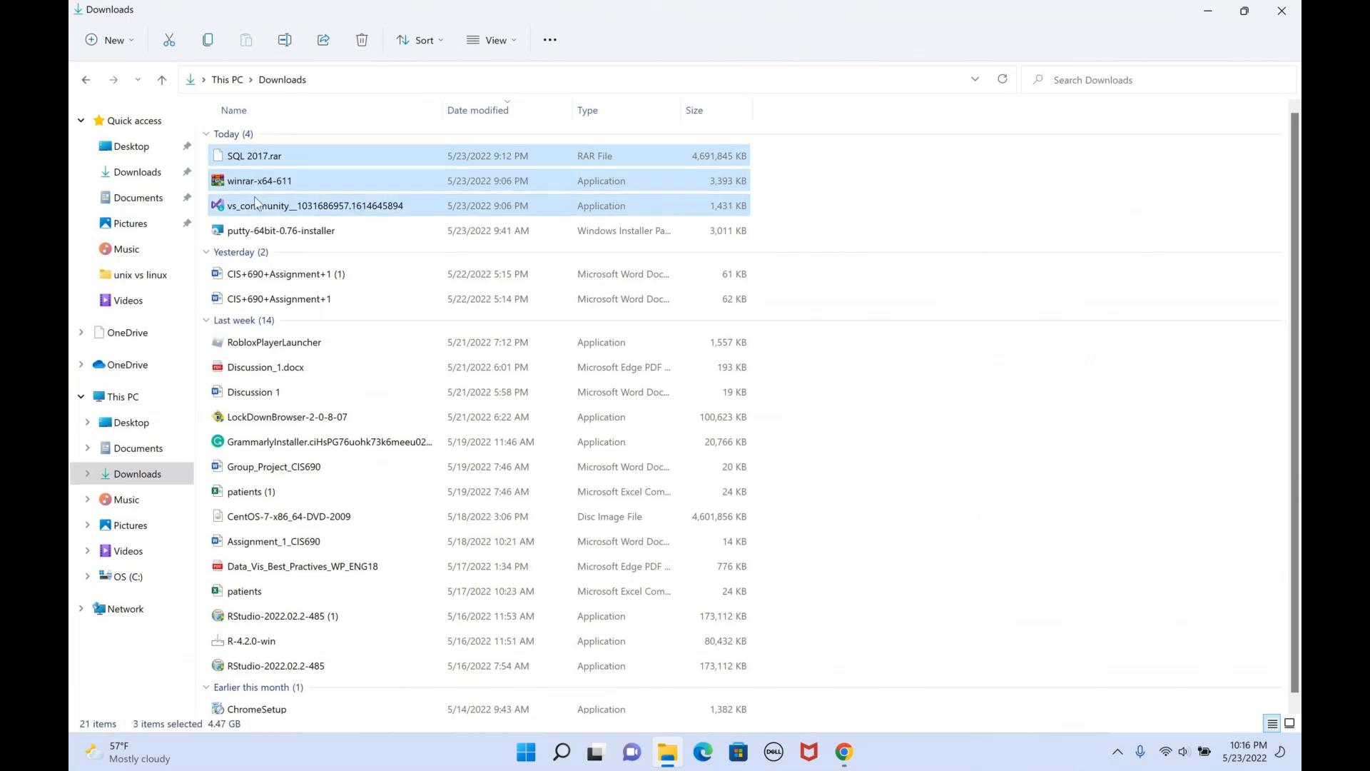
key("ctrl+c")
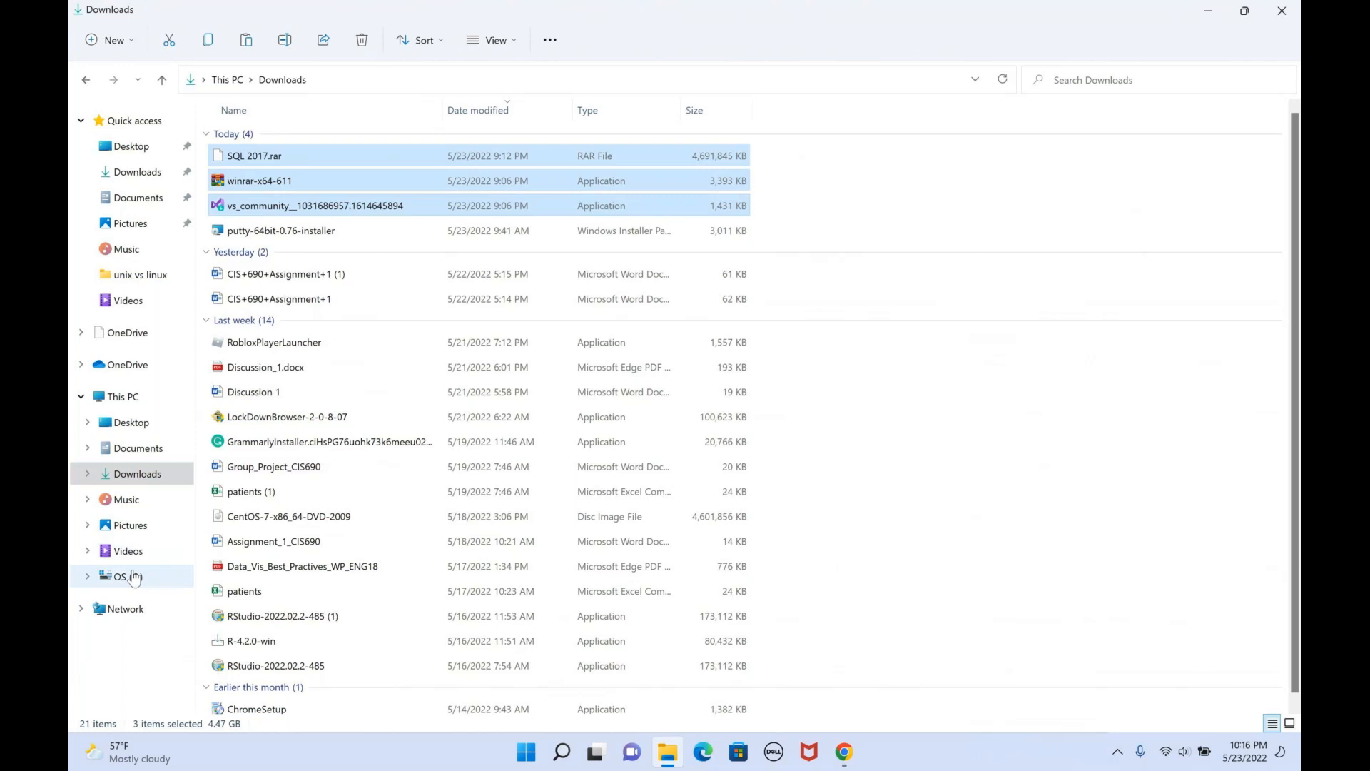
right_click(386, 175)
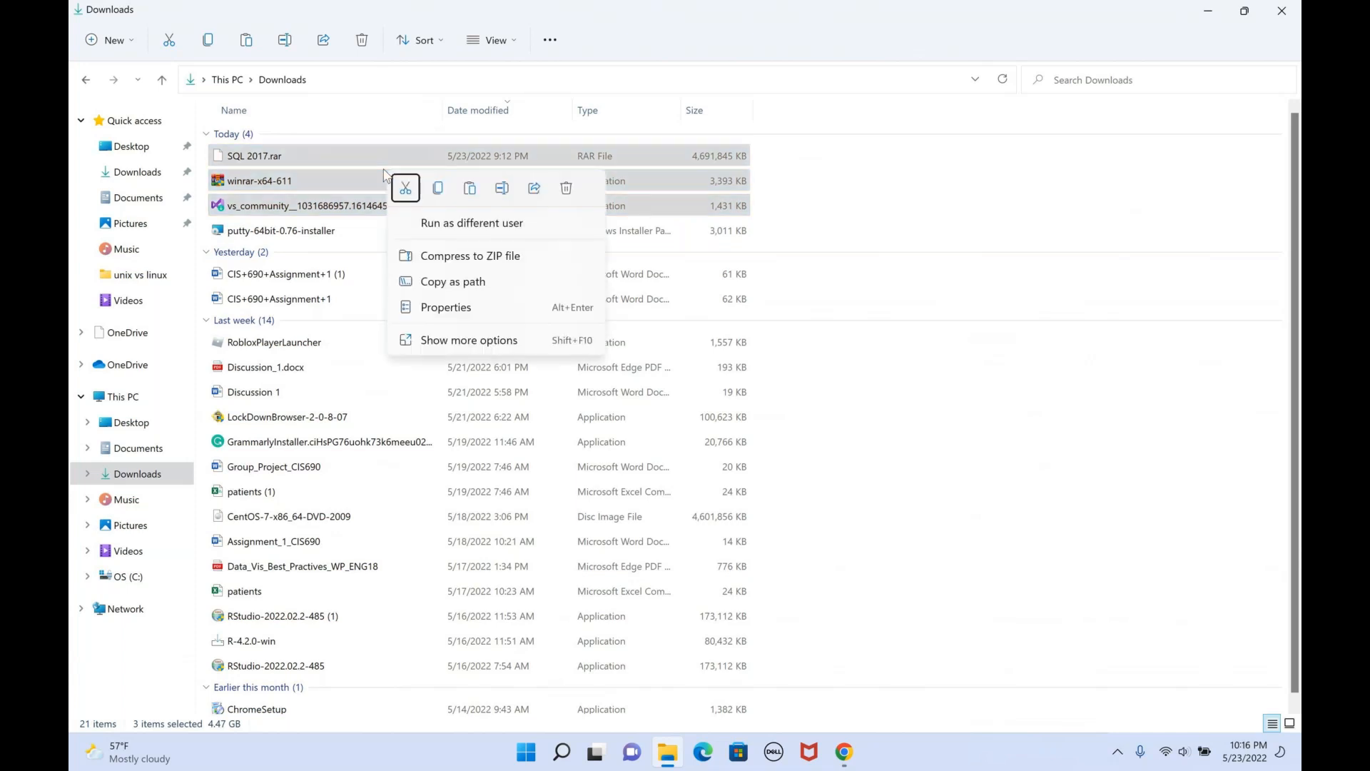
left_click(459, 341)
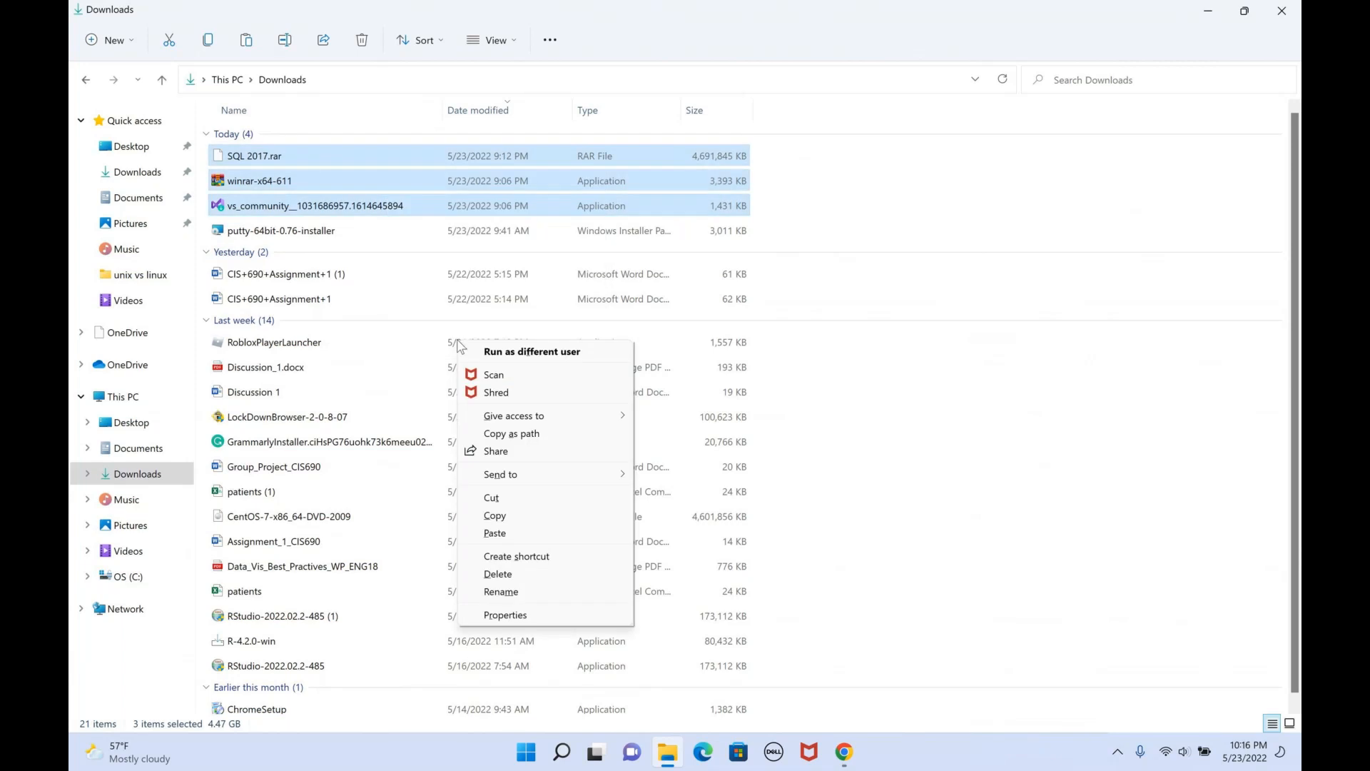
left_click(511, 498)
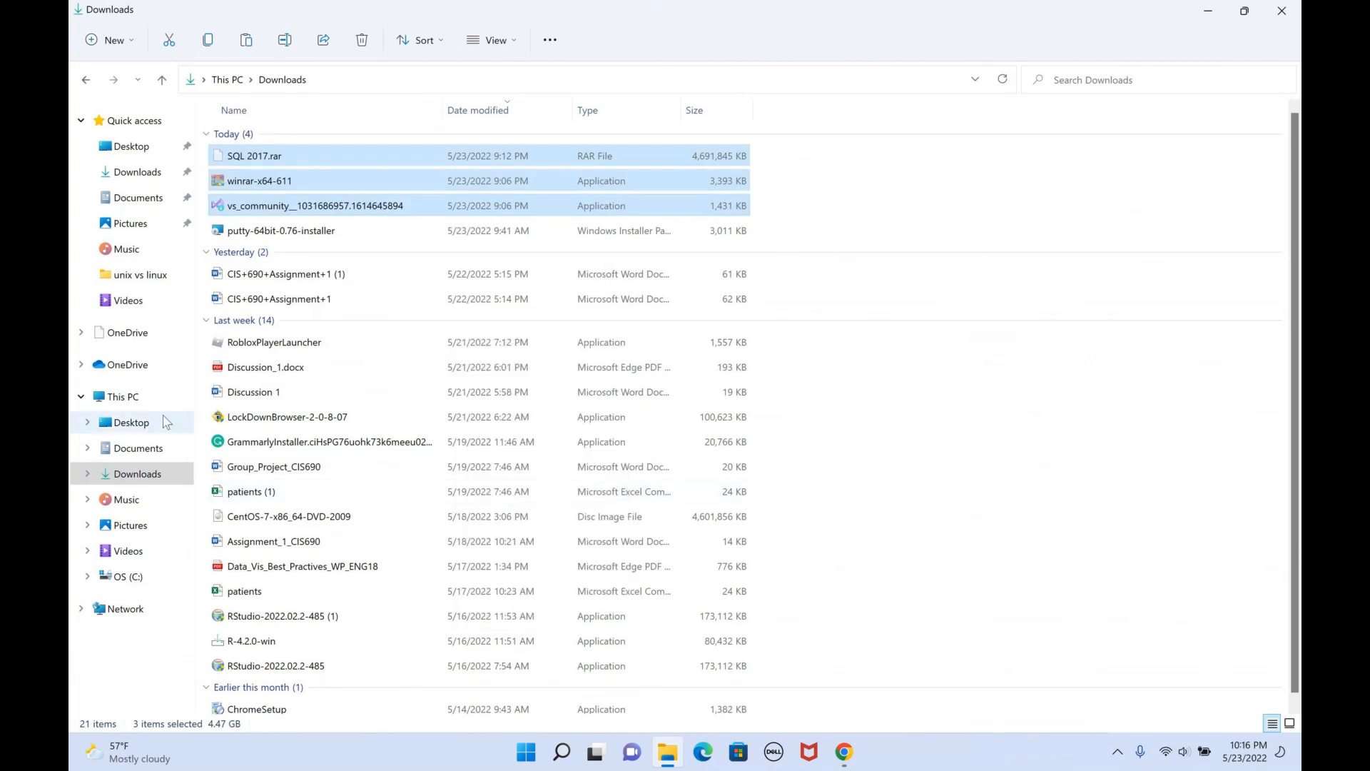
Create a new folder named "SQL softwares" in Documents
left_click(136, 448)
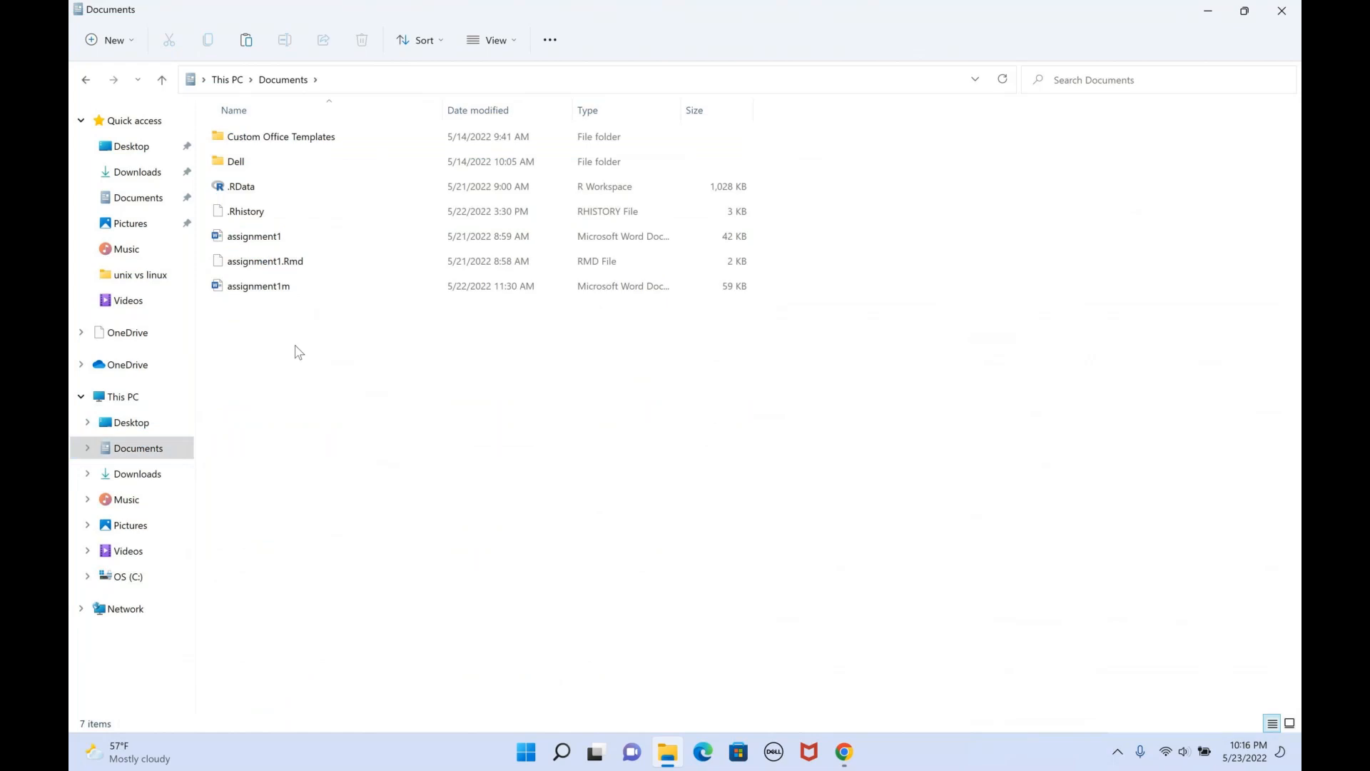
left_click(112, 41)
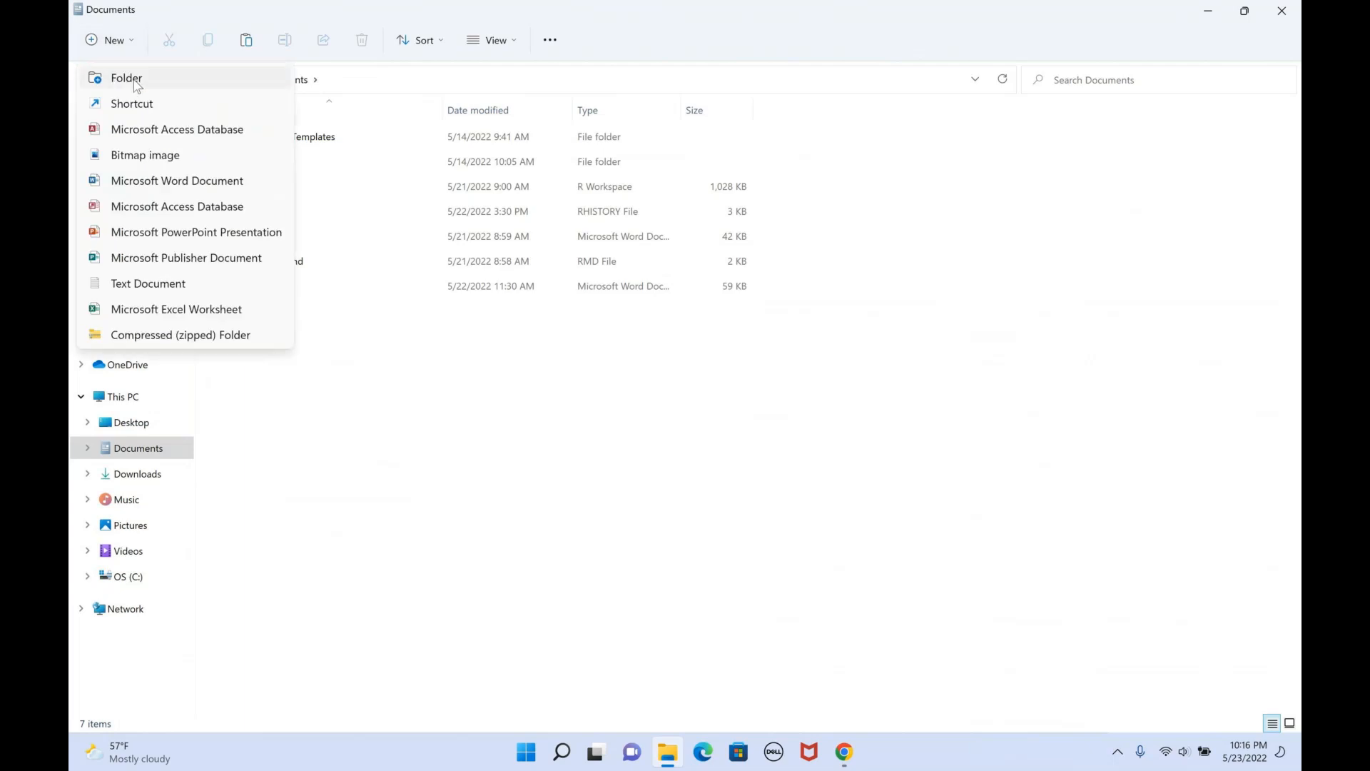
left_click(118, 74)
key("BackSpace")
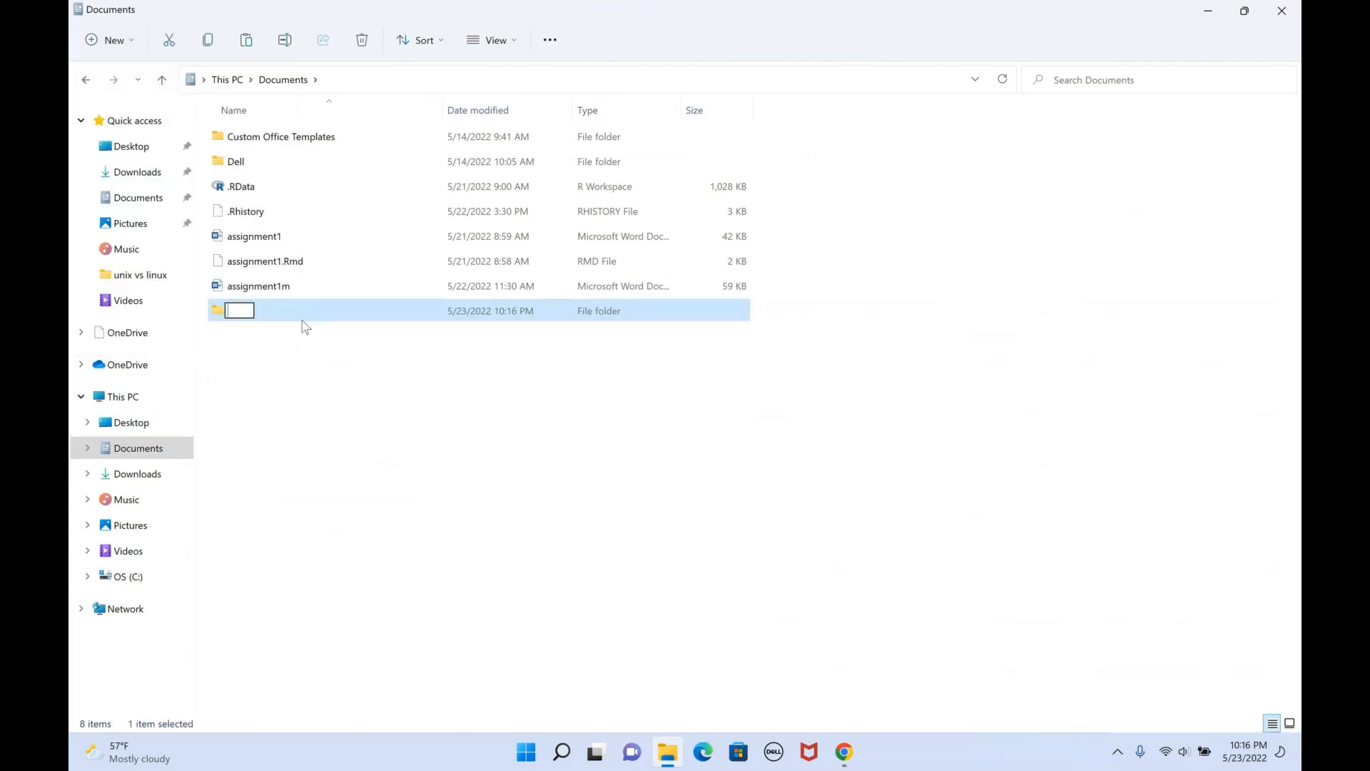
type("s")
key("BackSpace")
type("SQL softwares")
left_click(343, 350)
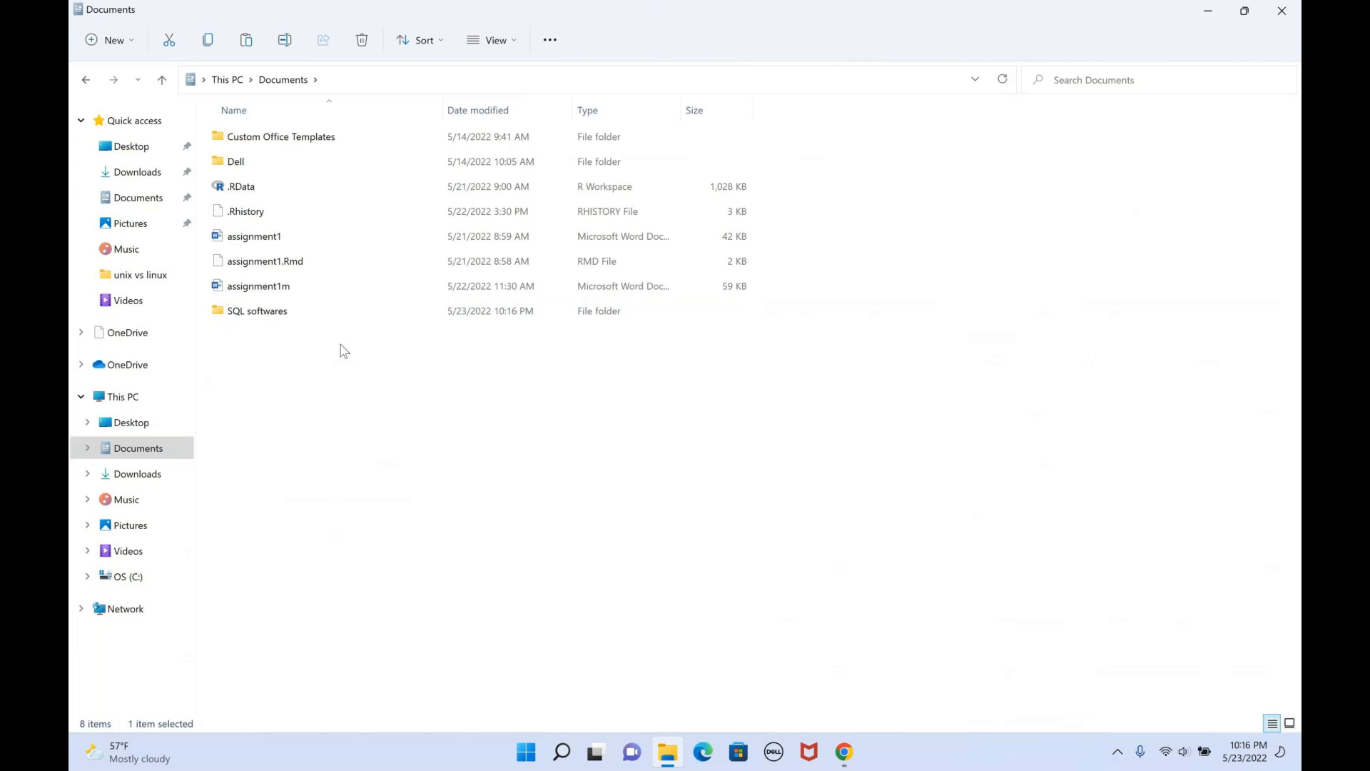
Open the SQL softwares folder and paste the three cut files into it
left_click(287, 313)
double_click(288, 312)
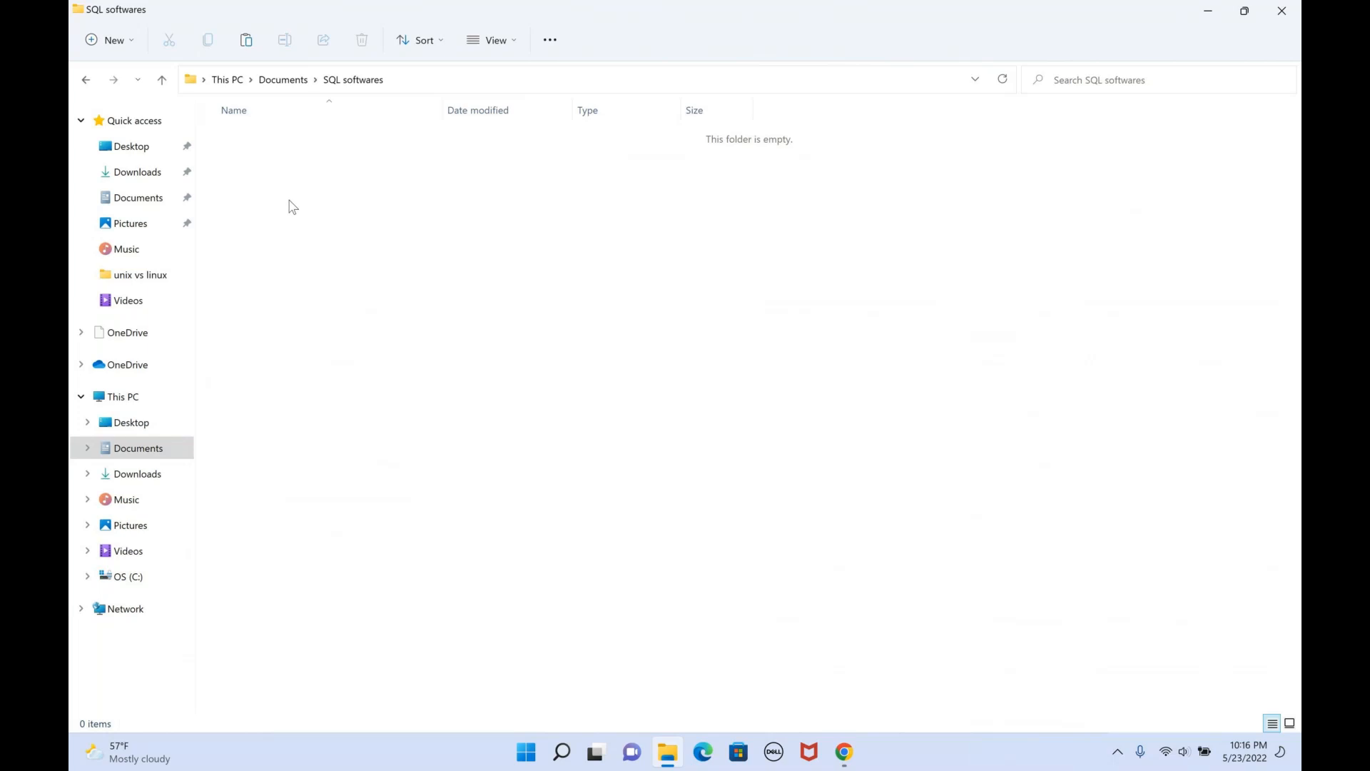
left_click(360, 310)
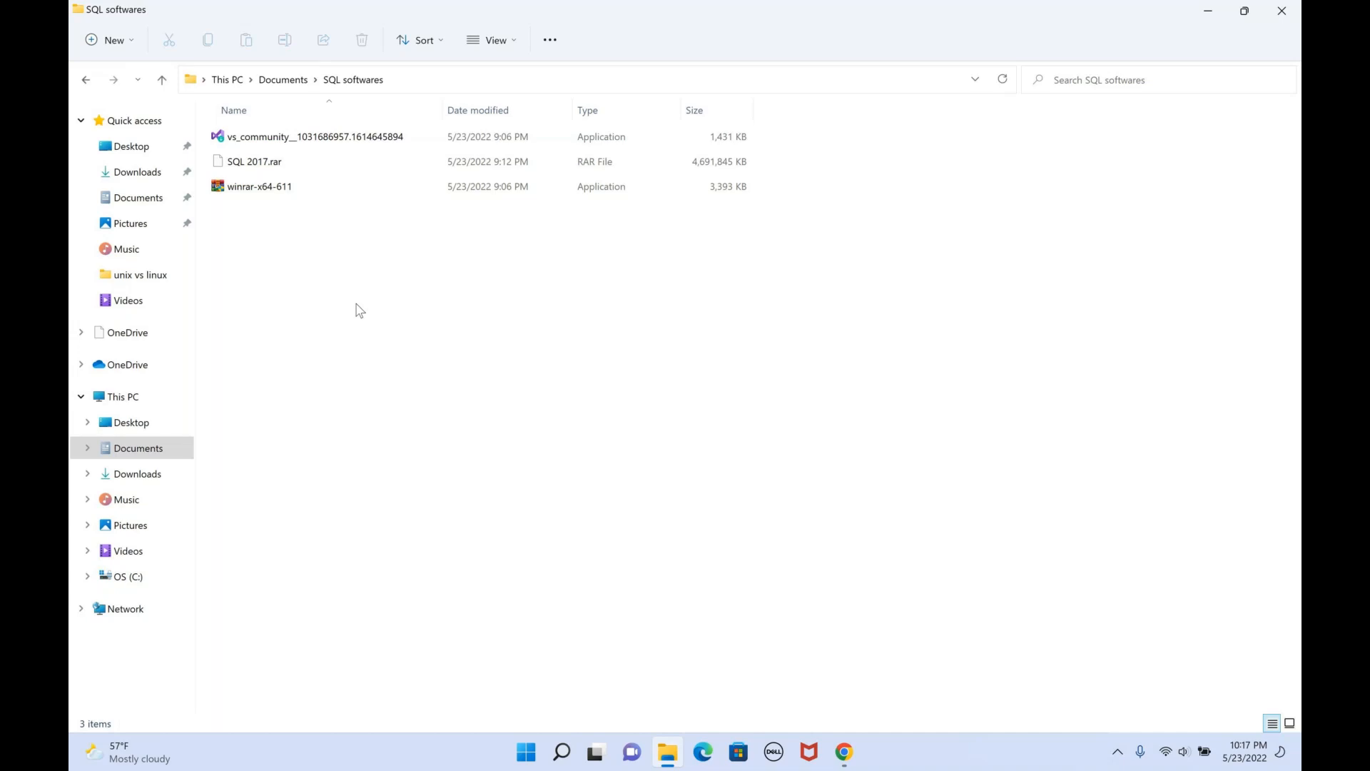
Check the full list of actions available for SQL 2017.rar for an extraction option
right_click(257, 168)
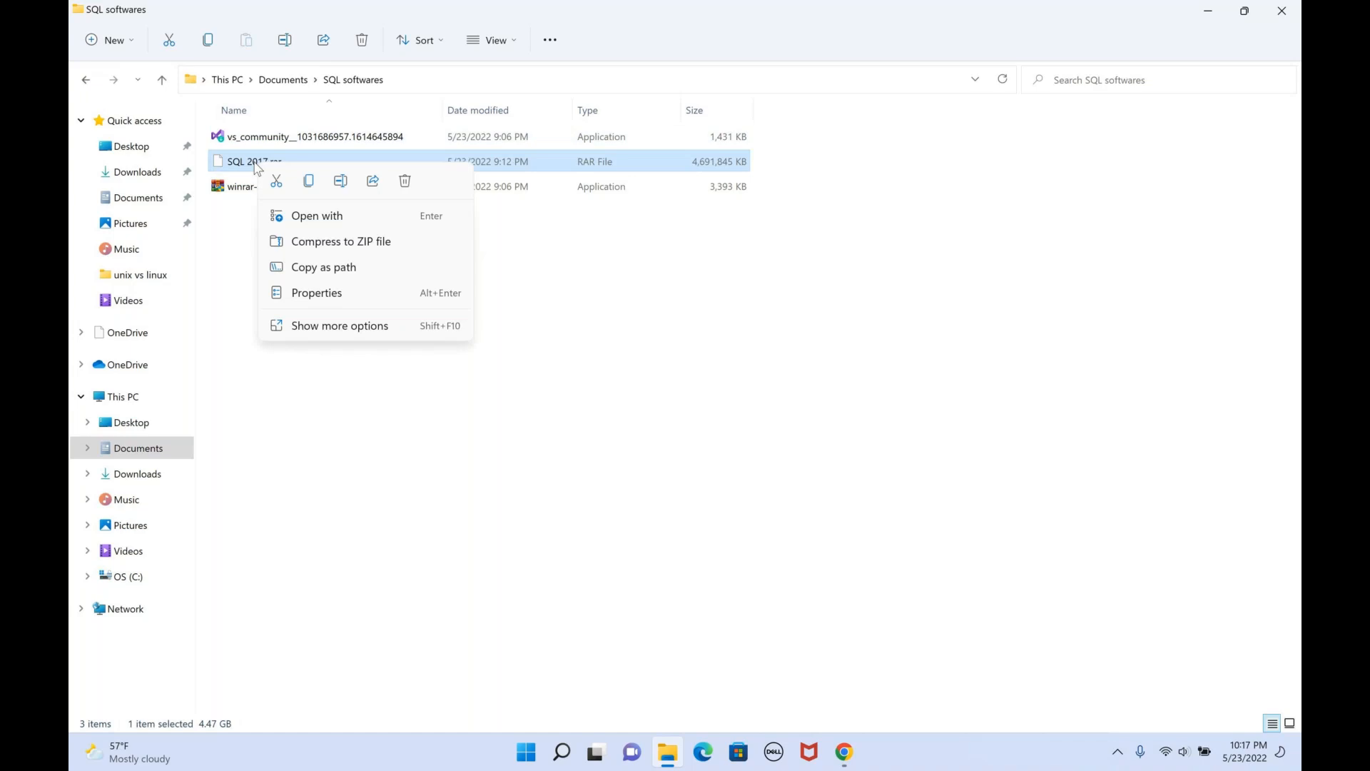
left_click(326, 327)
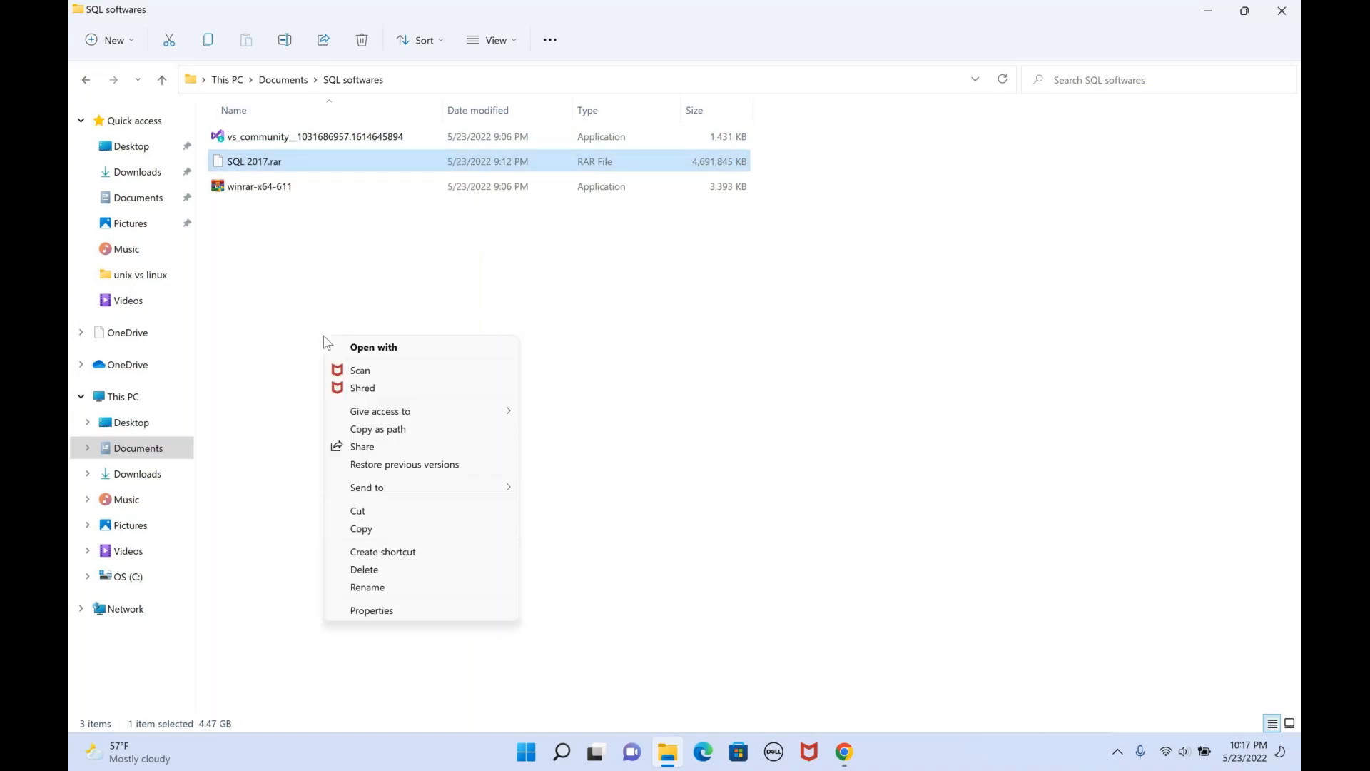
left_click(276, 275)
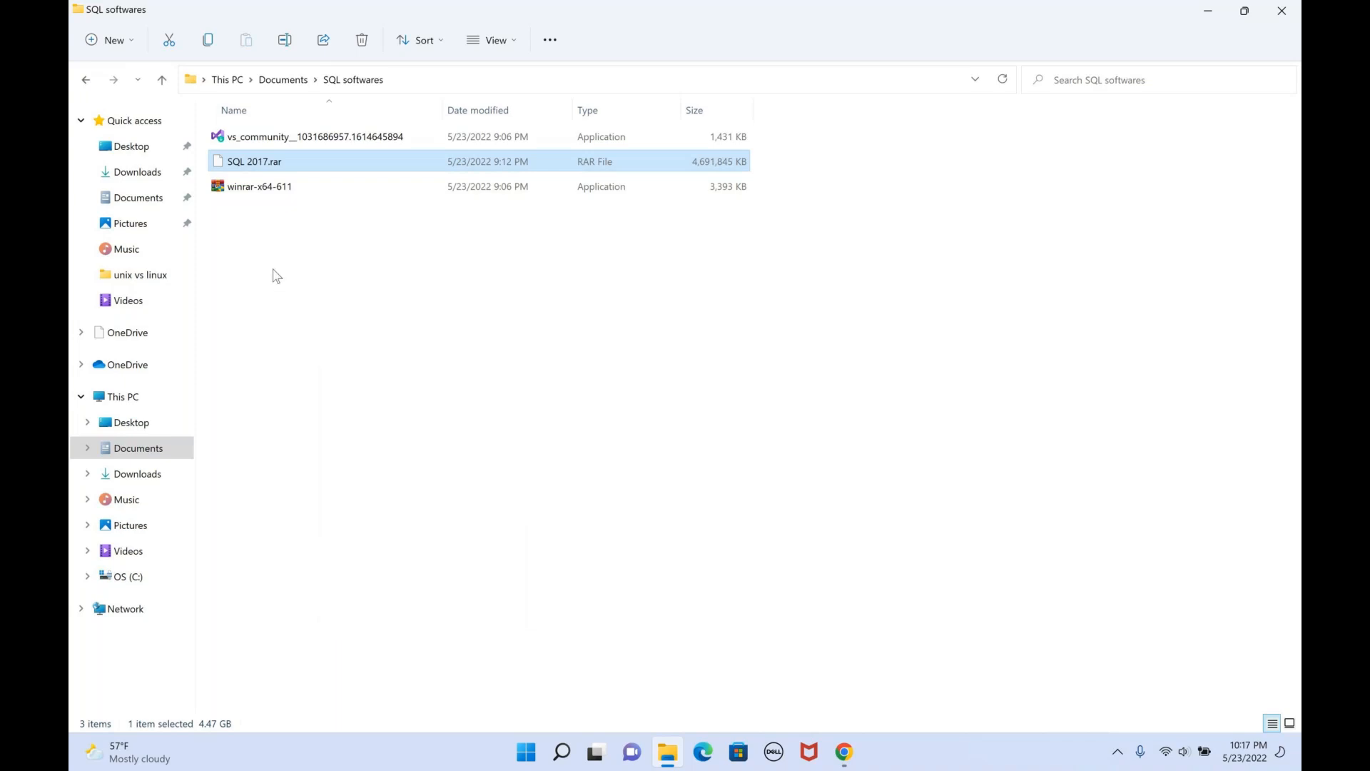
left_click(277, 276)
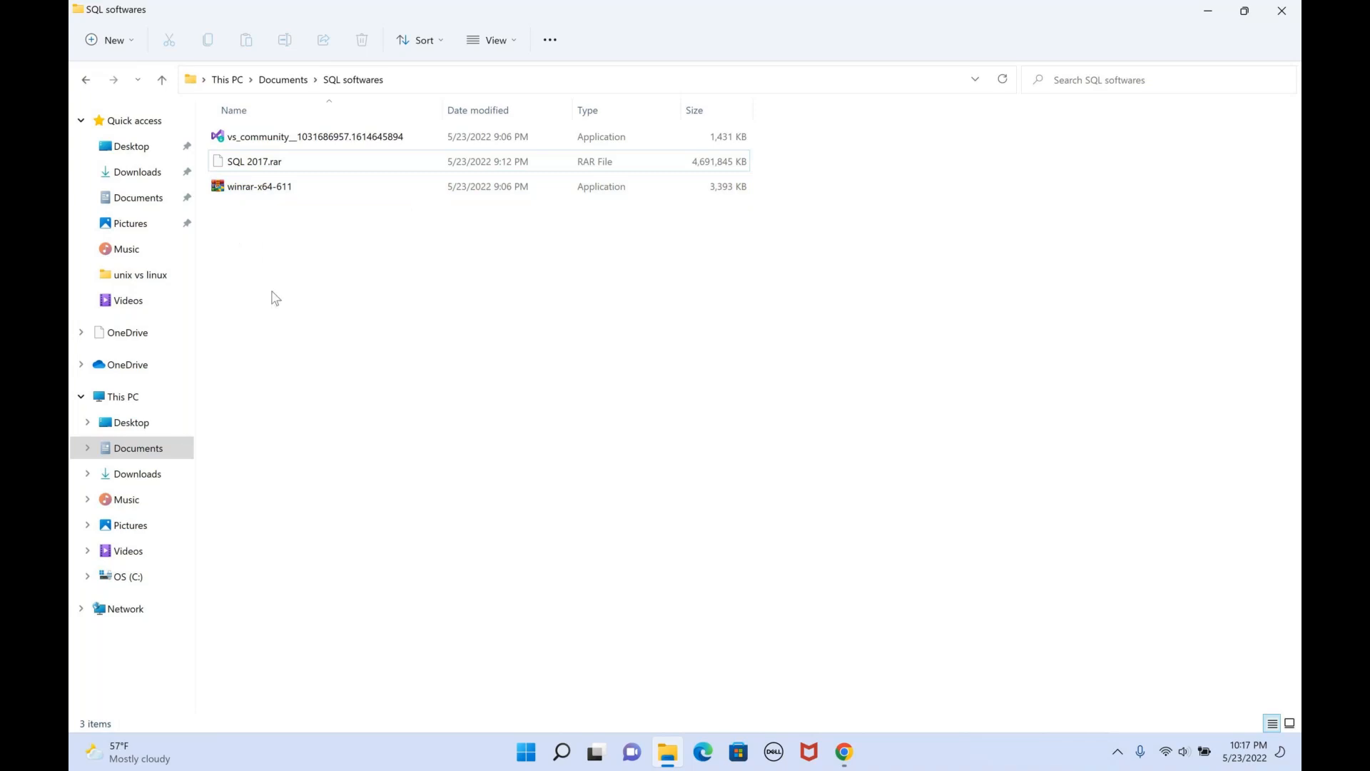
Install WinRAR from winrar-x64-611 with the default folder and associations, and close its shortcuts window
double_click(269, 188)
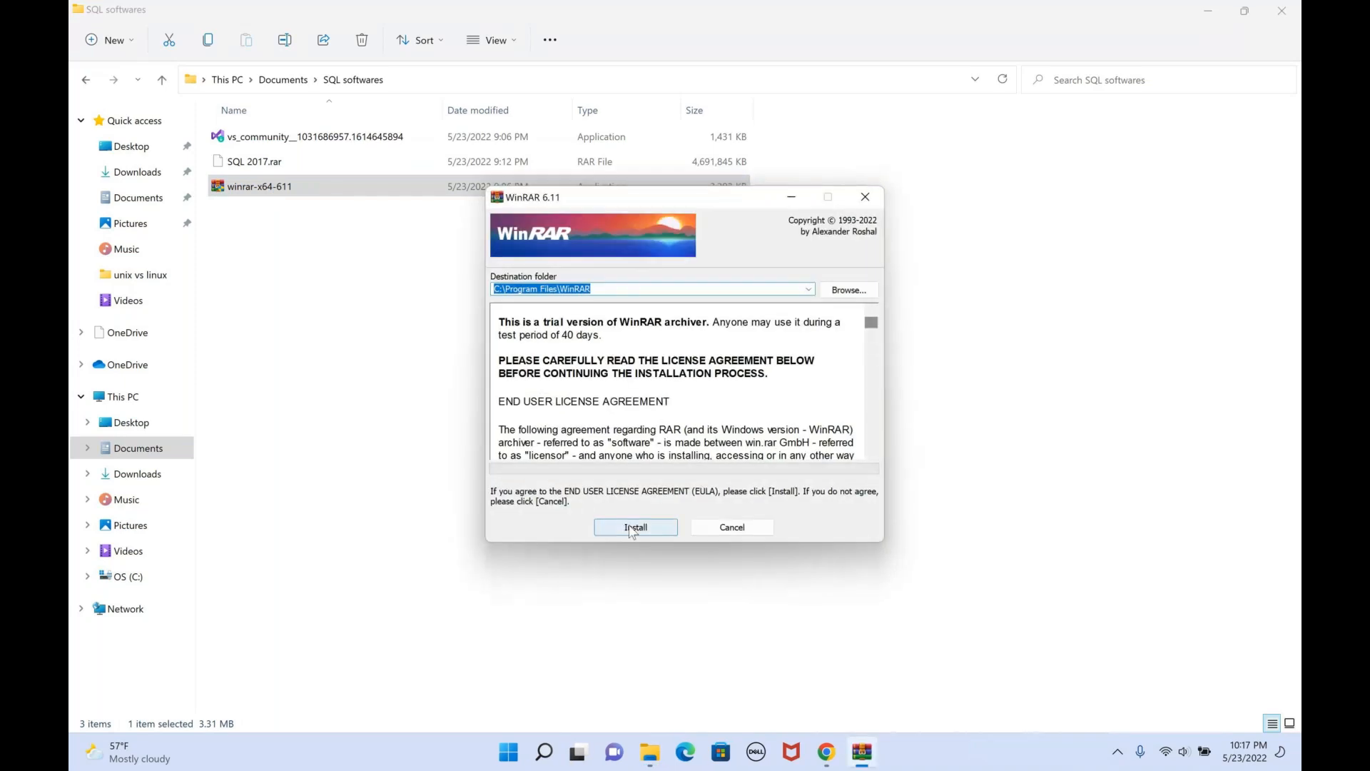
left_click(631, 528)
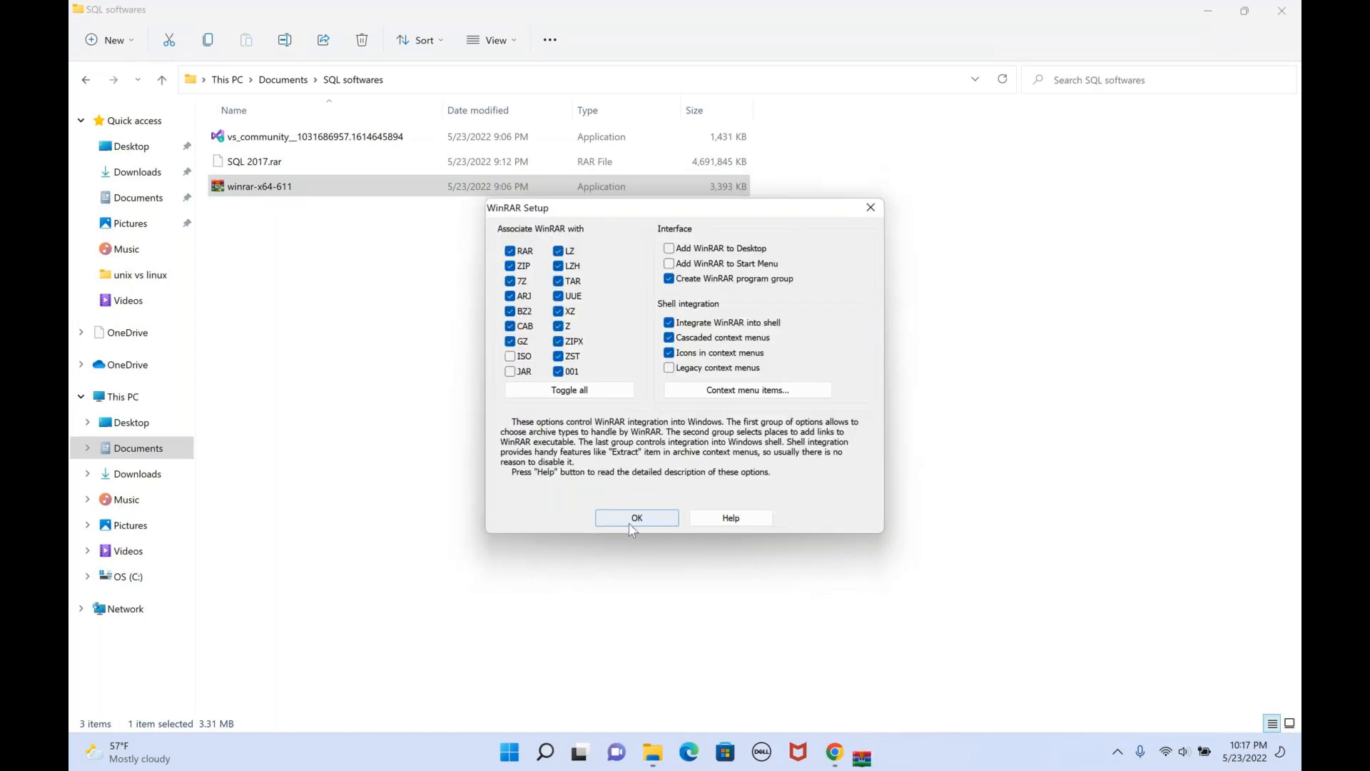
left_click(630, 524)
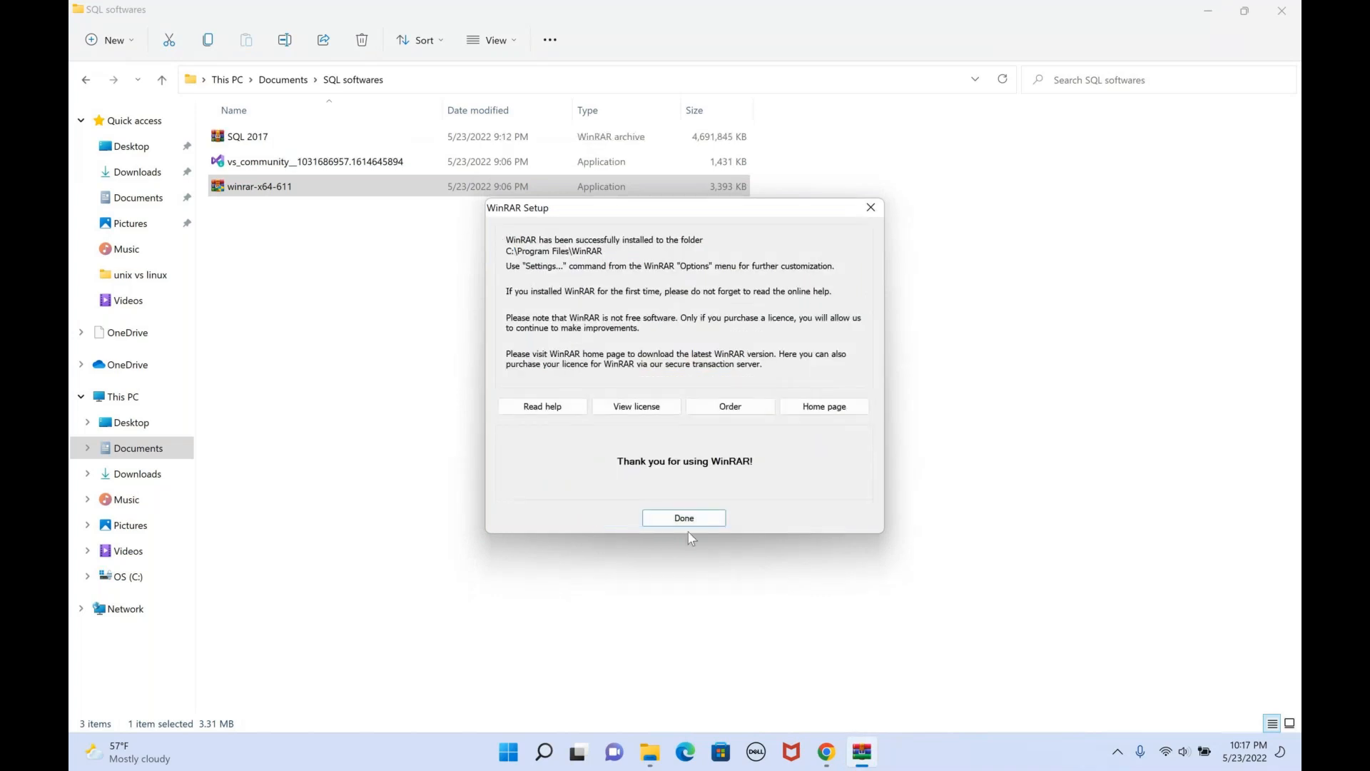
left_click(686, 517)
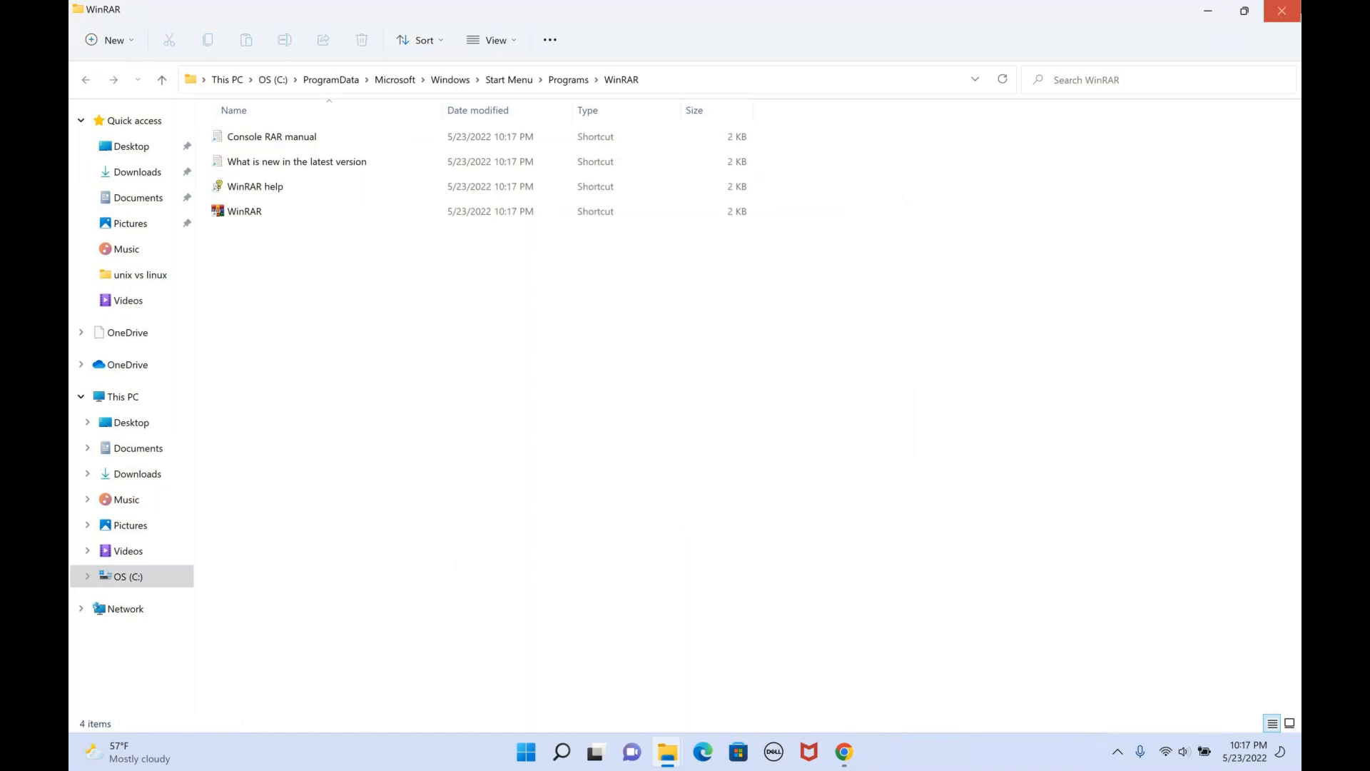
left_click(1285, 16)
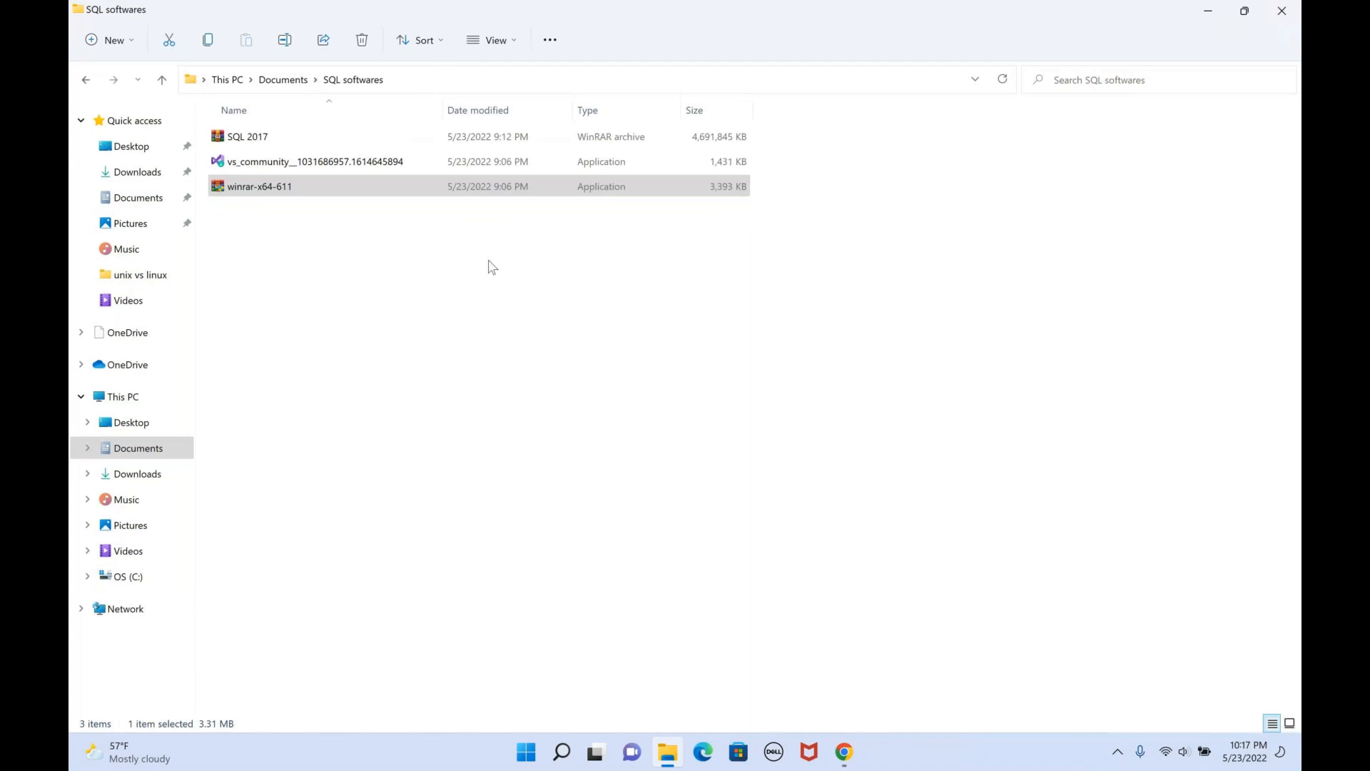
View the contents of the SQL 2017 archive in WinRAR, dismissing the notifier window, and close the archive
left_click(222, 139)
double_click(222, 140)
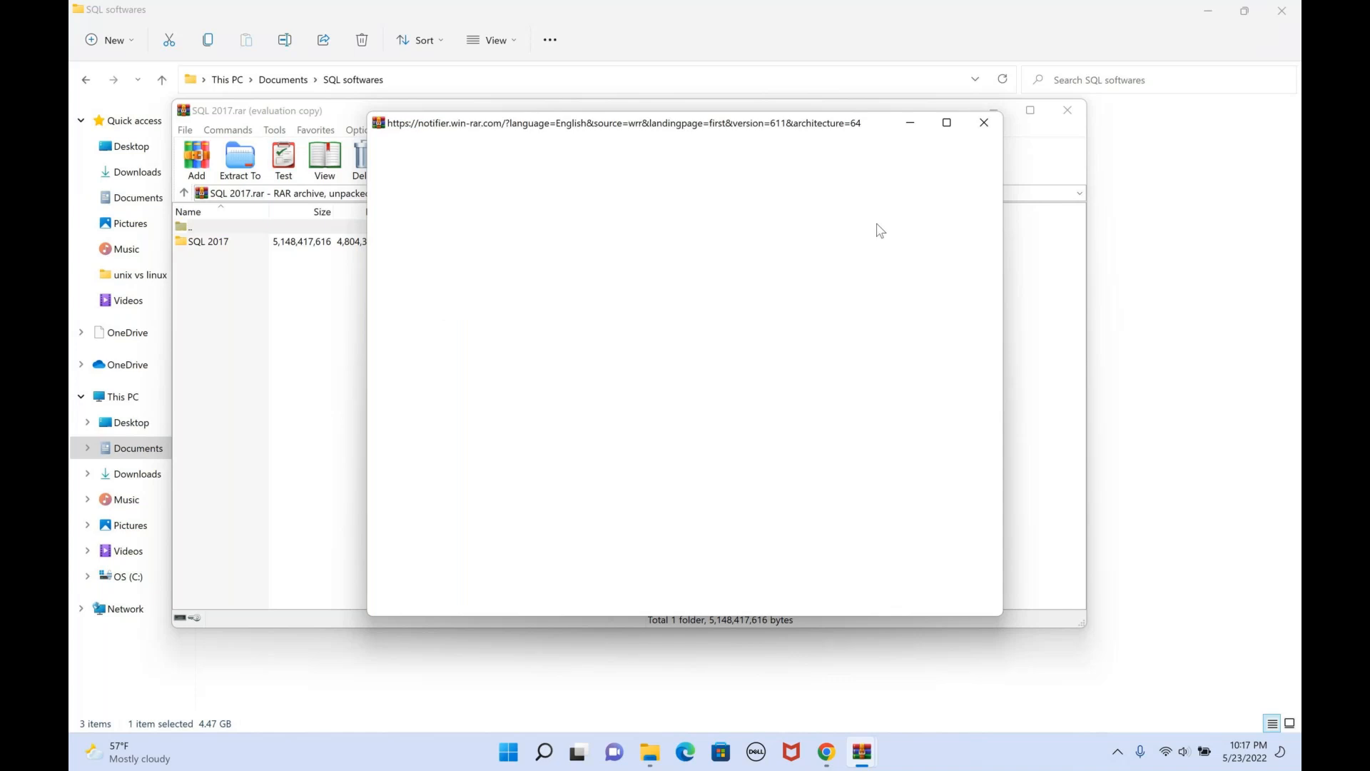
left_click(984, 122)
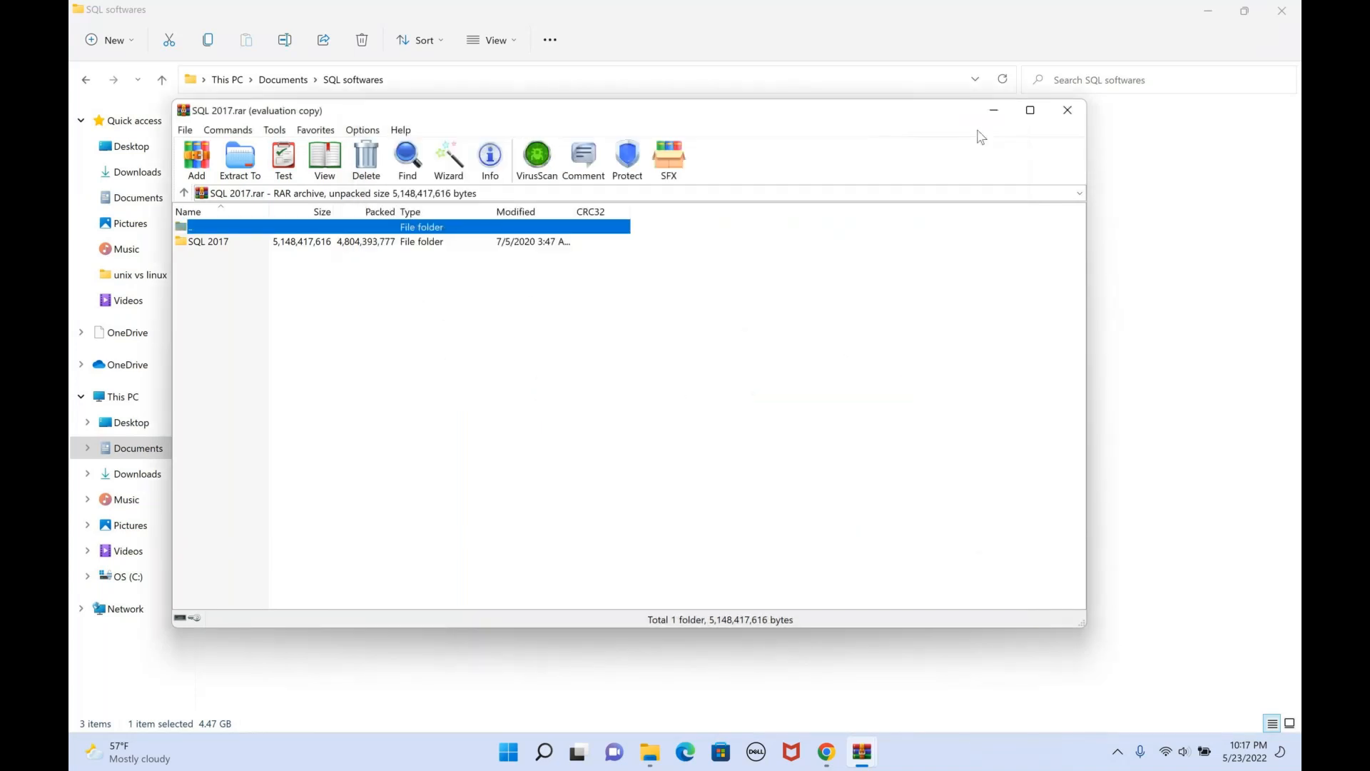
left_click(1067, 110)
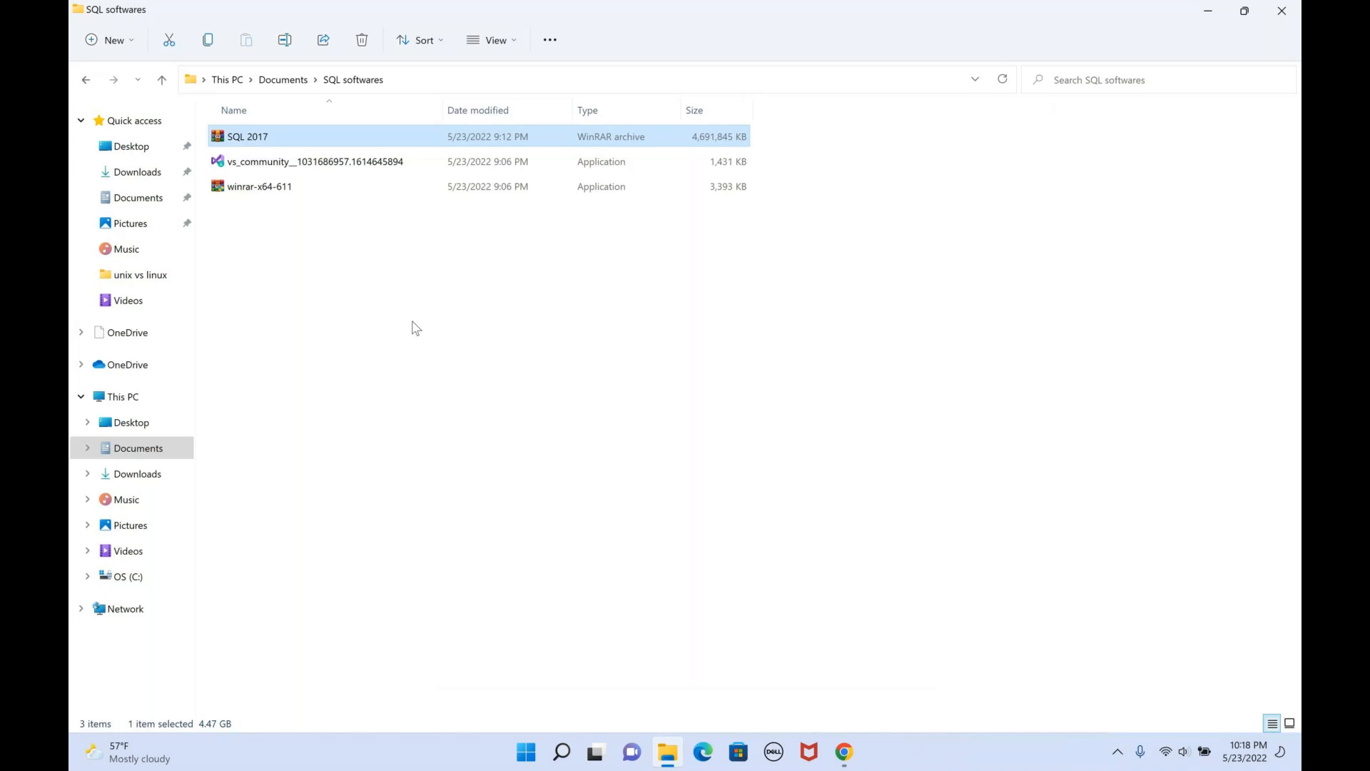
right_click(293, 138)
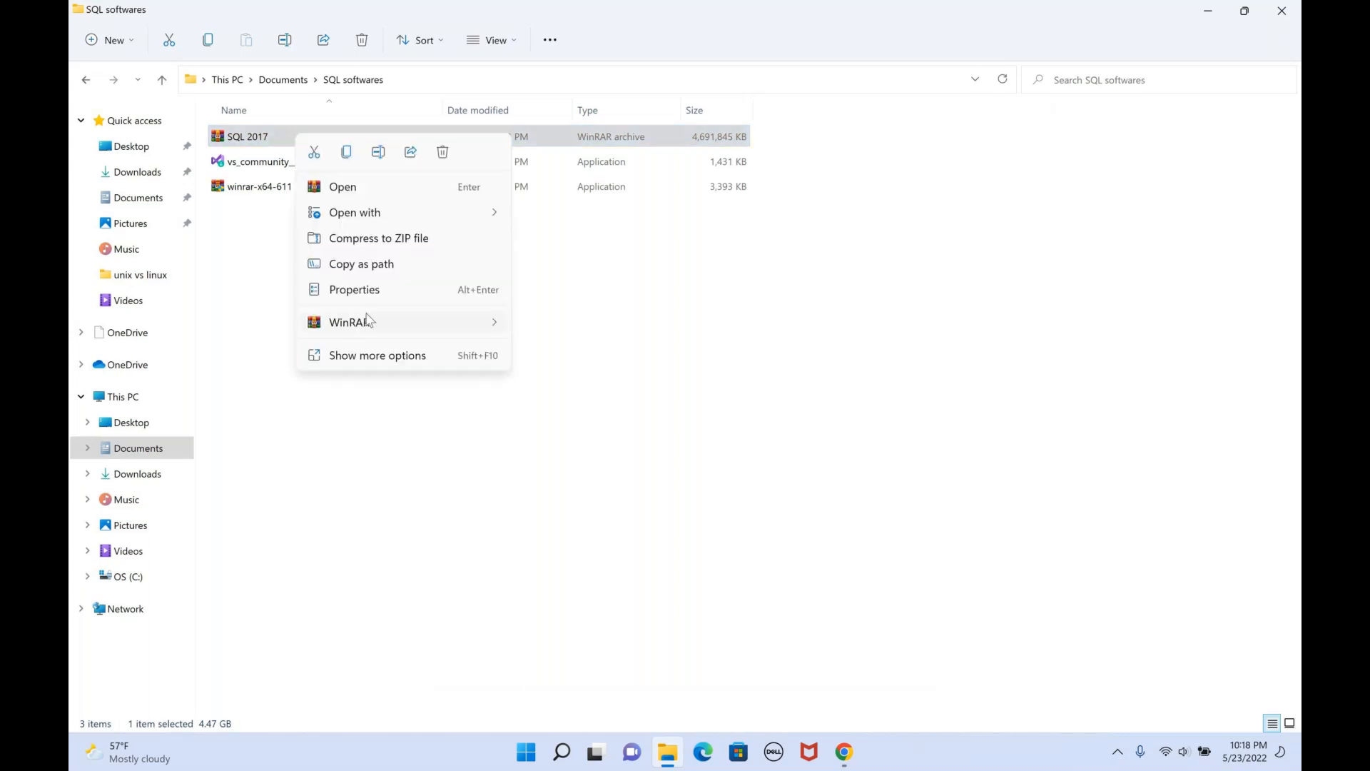
mouse_move(368, 321)
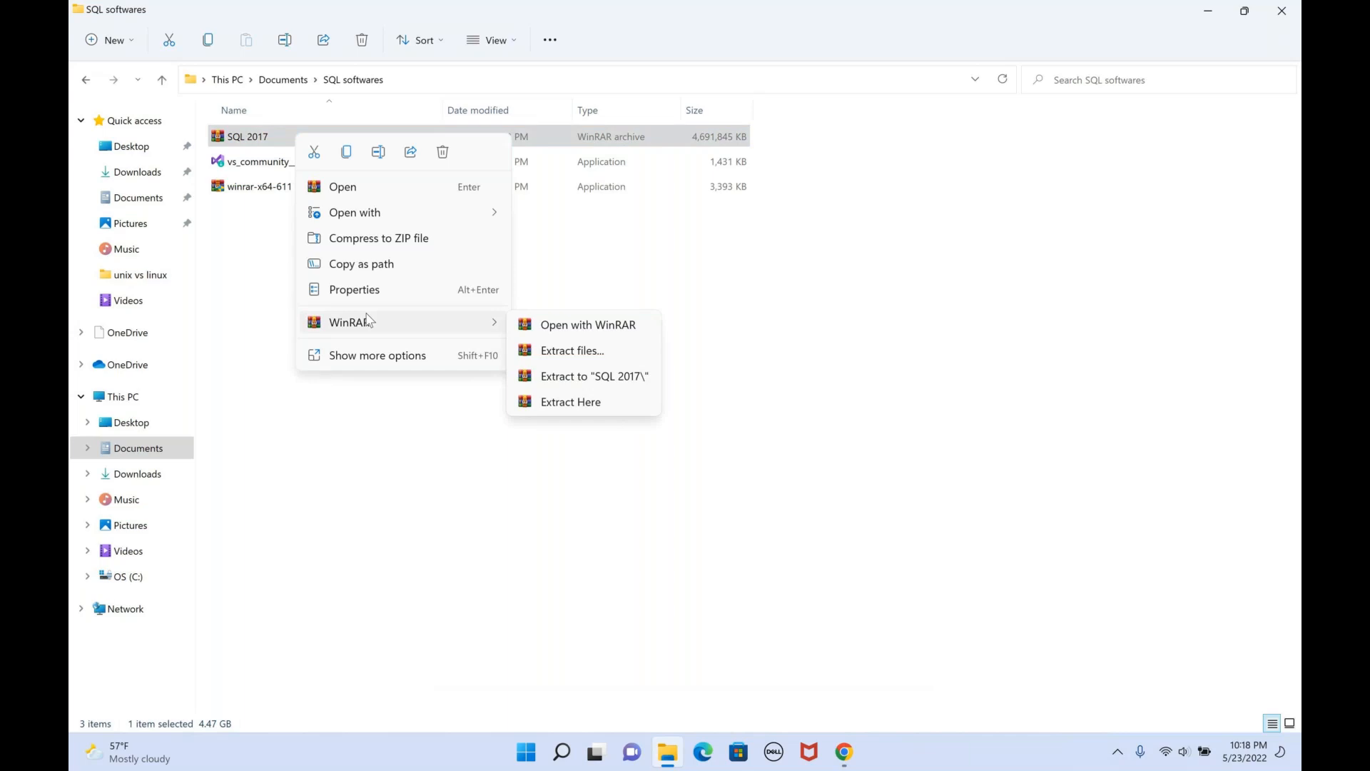
left_click(360, 361)
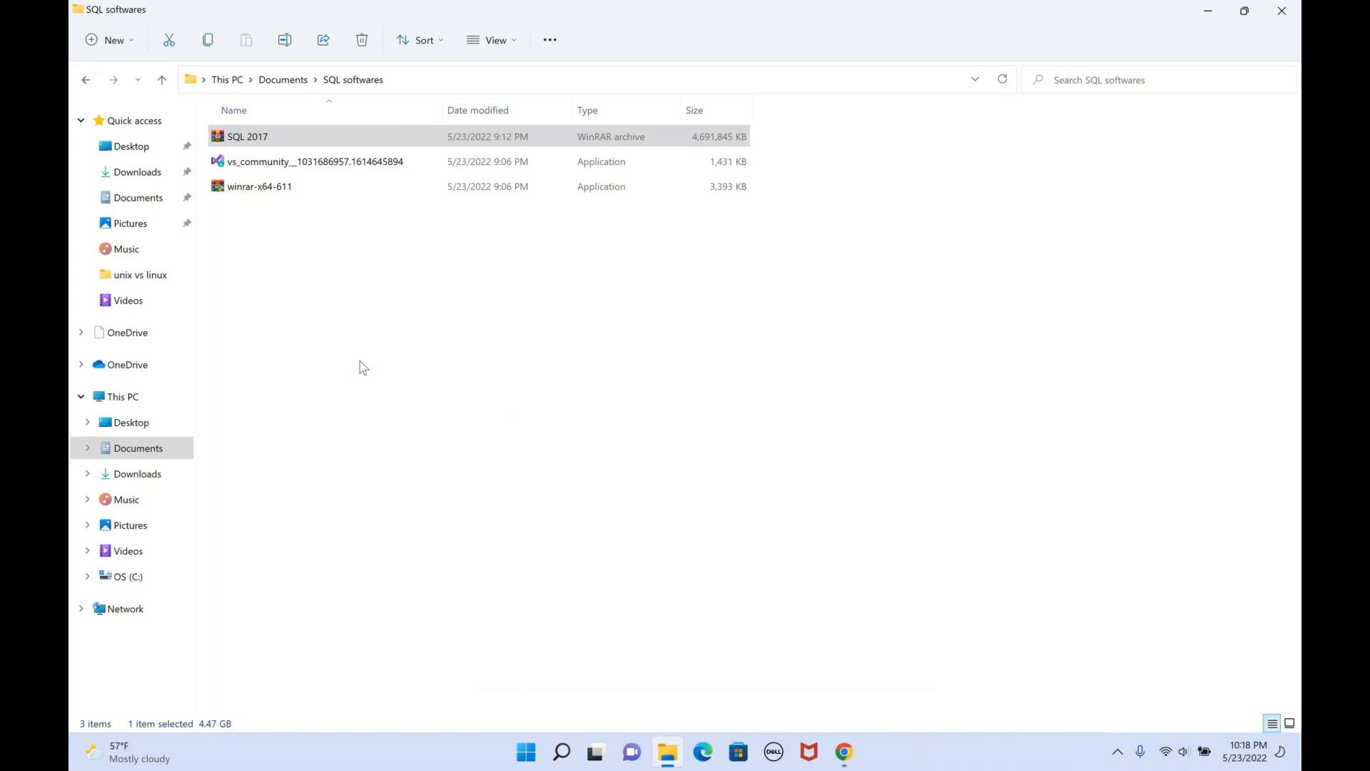
Extract the SQL 2017 archive with WinRAR into its own "SQL 2017\" folder
right_click(335, 134)
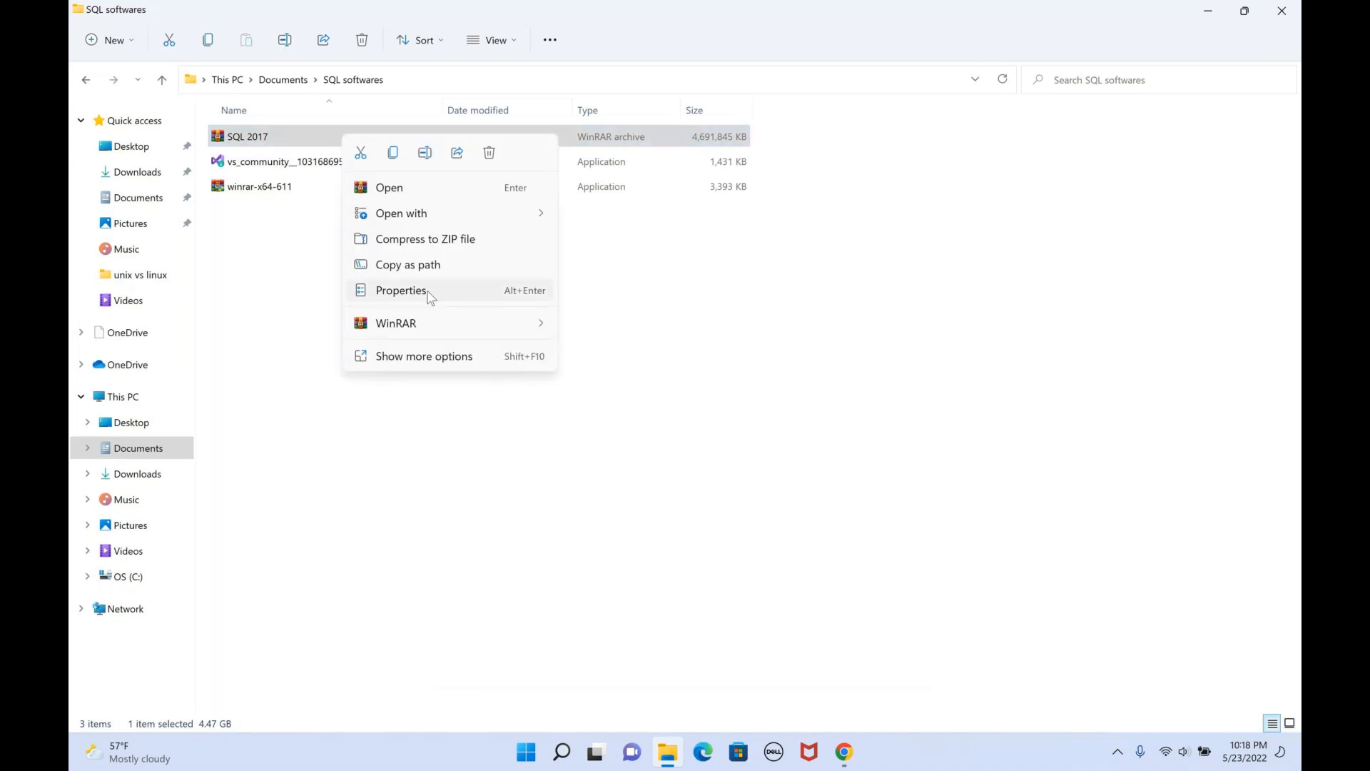
mouse_move(451, 322)
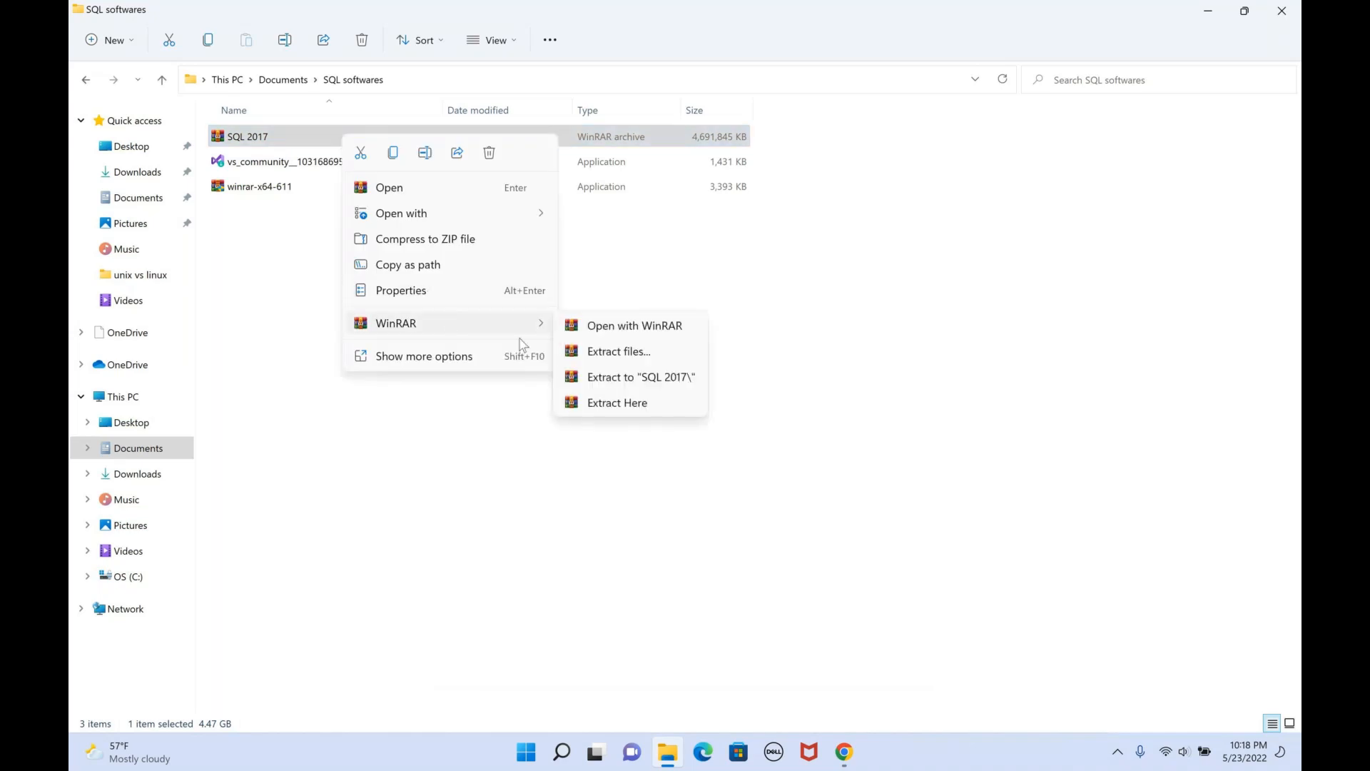
left_click(620, 379)
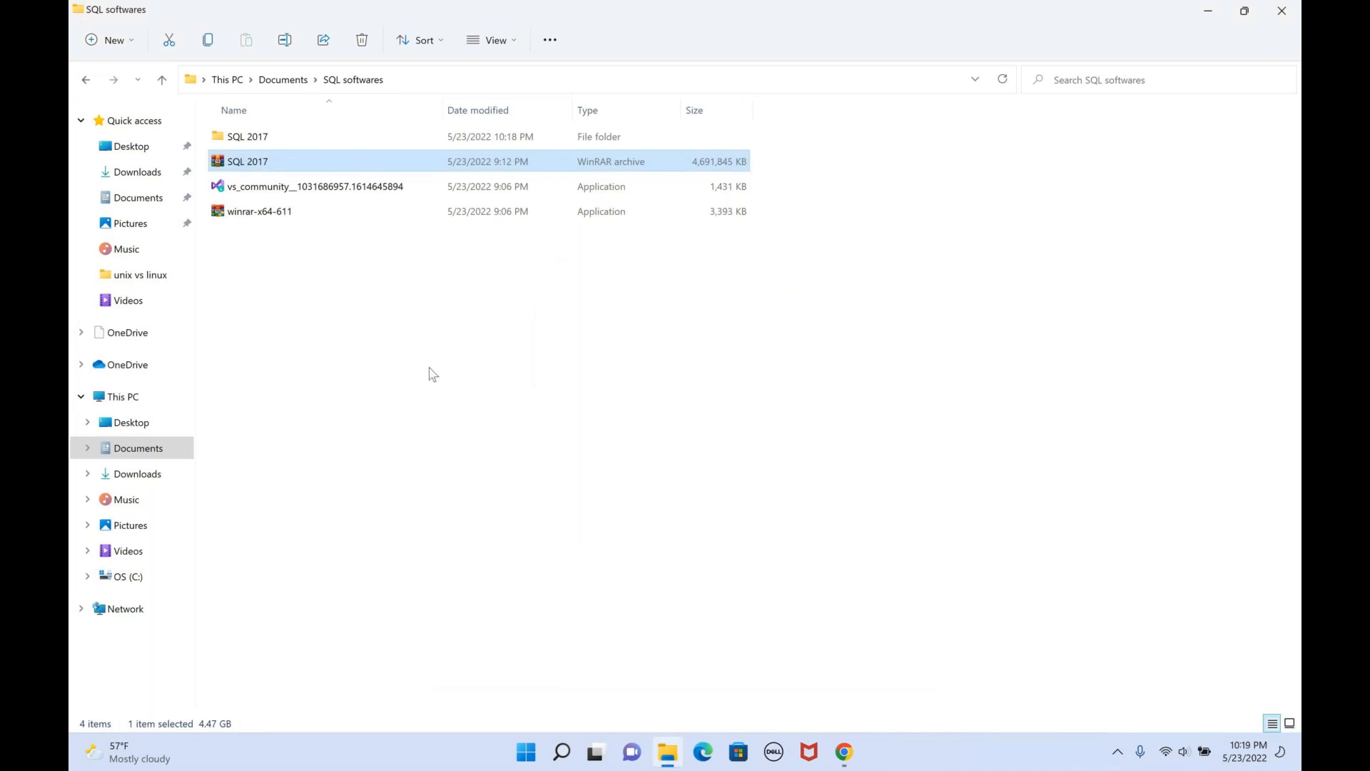
left_click(389, 359)
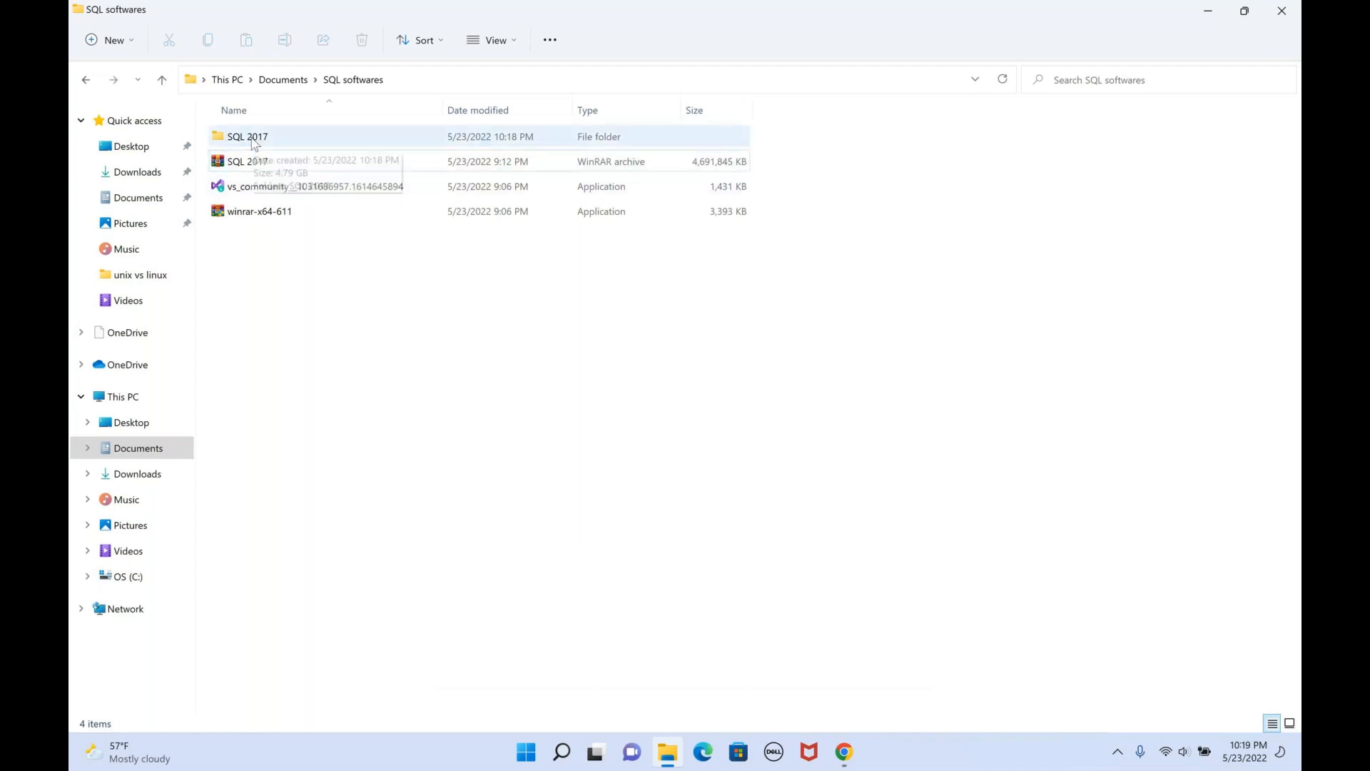
Run the setup application from the SQLServer2017RC2-x64-ENU folder inside the extracted SQL 2017 folders
double_click(247, 136)
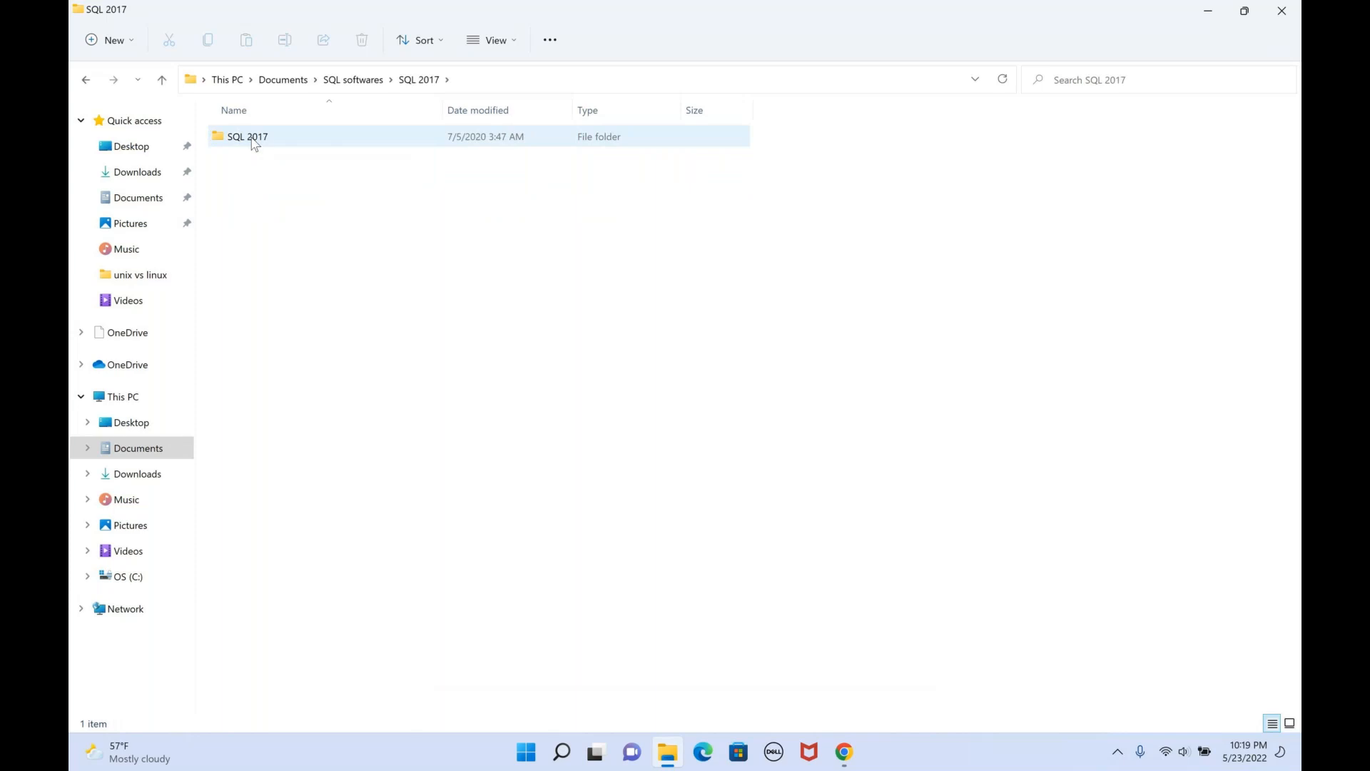
double_click(250, 137)
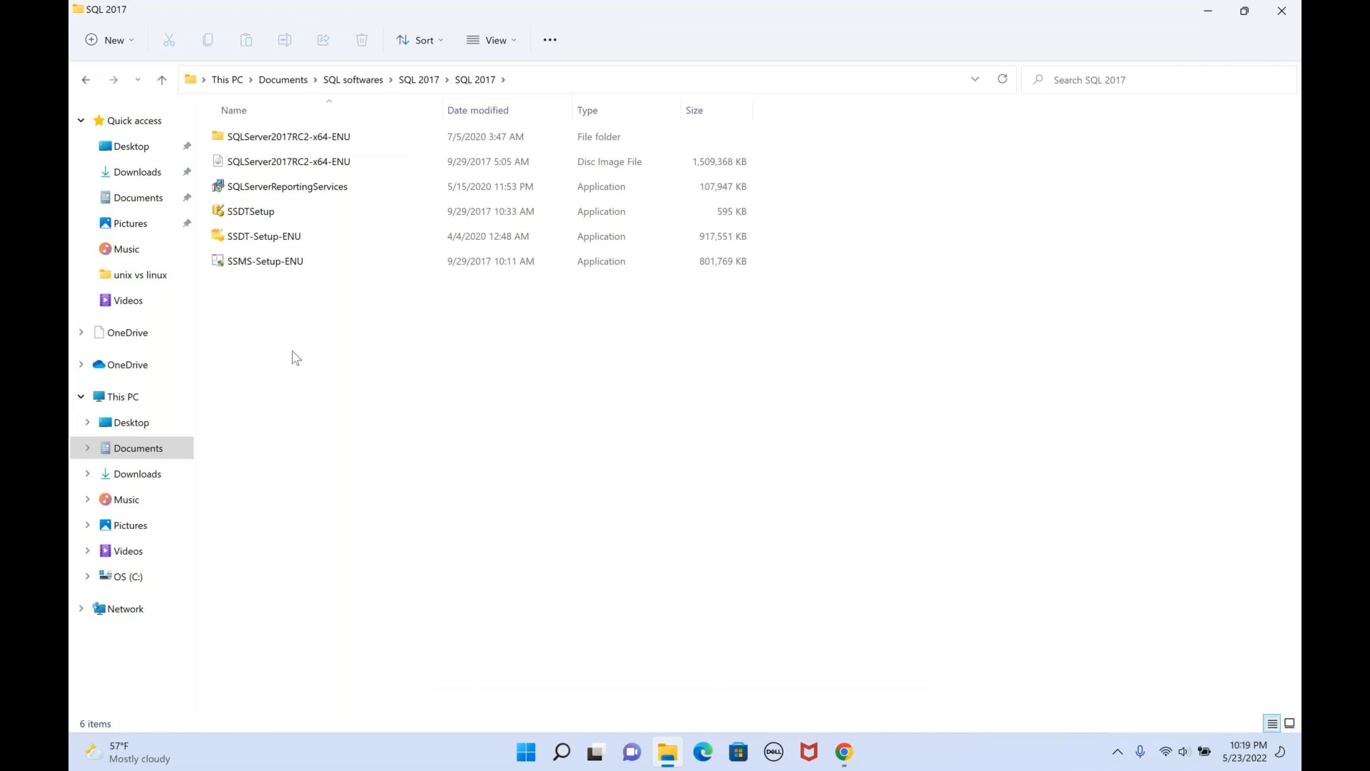
double_click(305, 137)
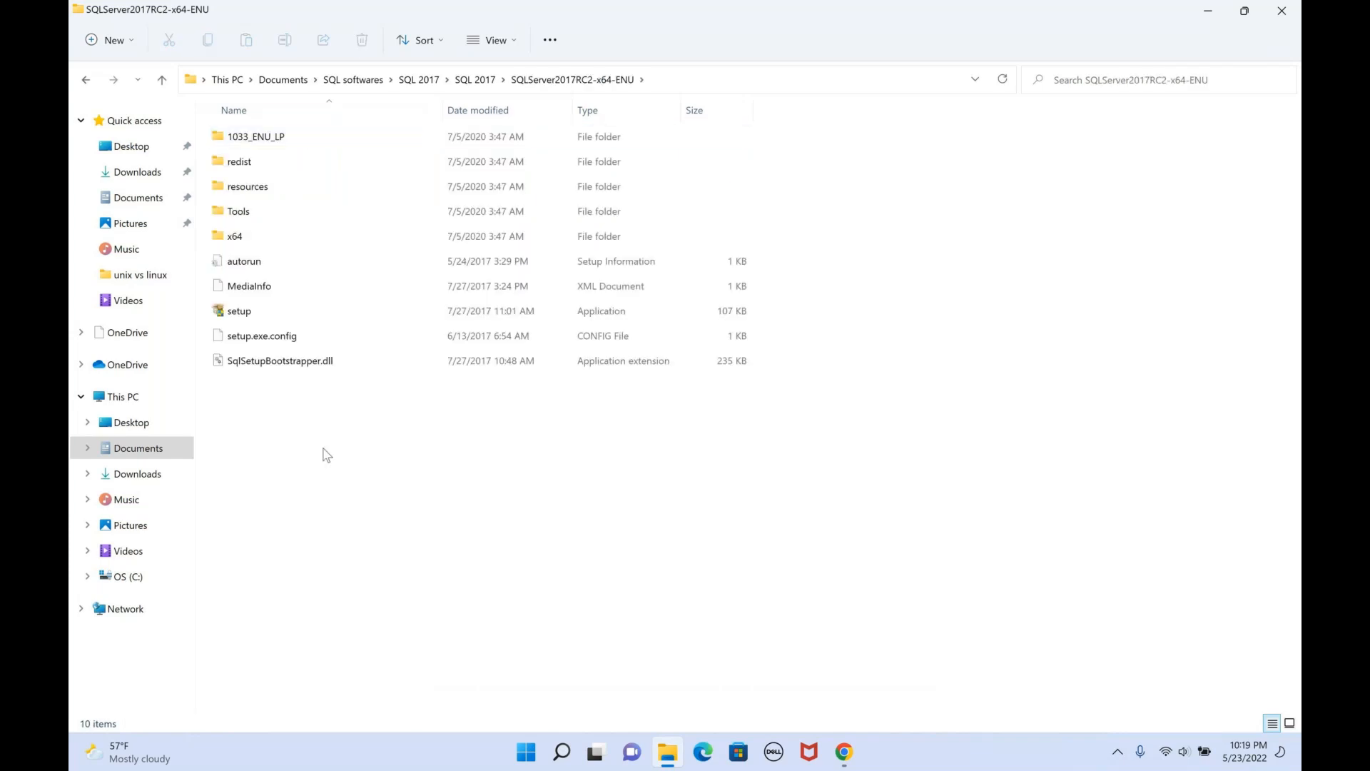
double_click(238, 314)
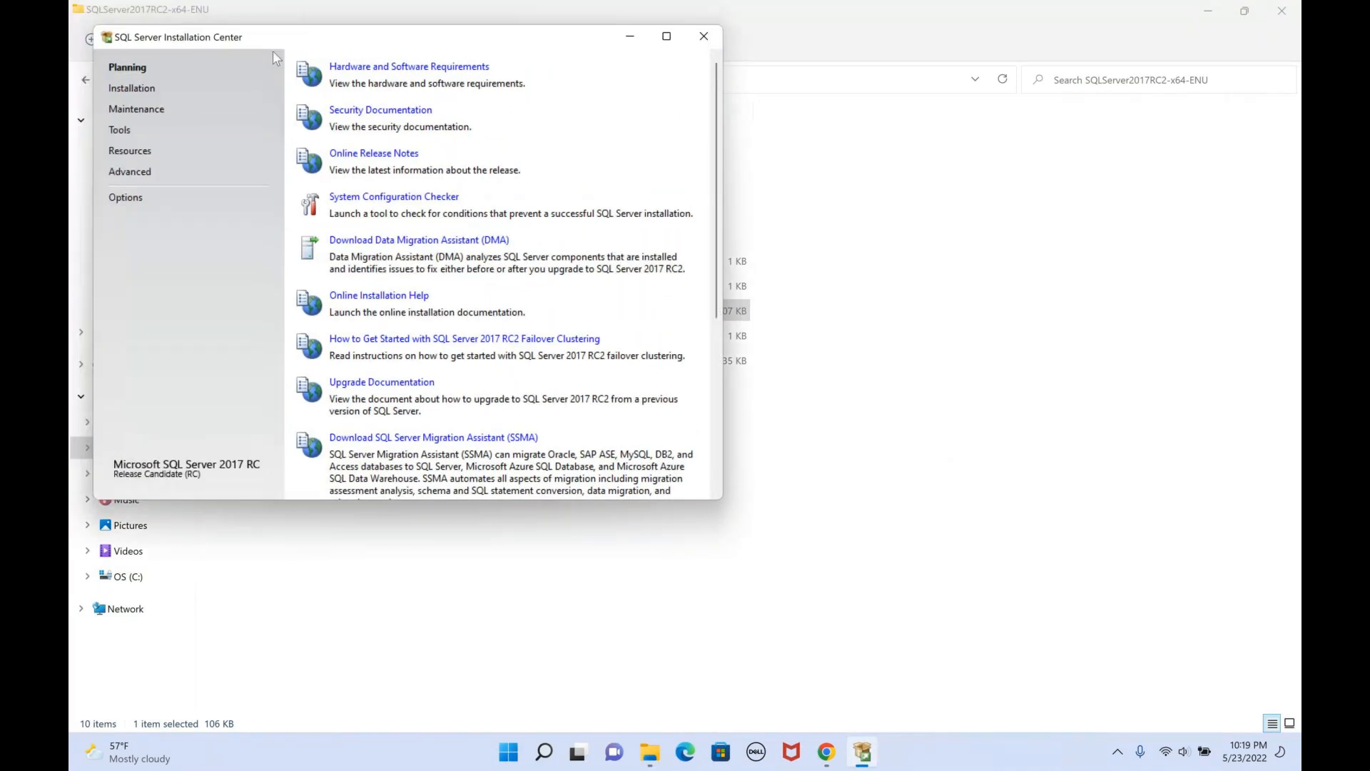
Start a new SQL Server stand-alone installation from the SQL Server Installation Center
left_click_drag(273, 52, 567, 192)
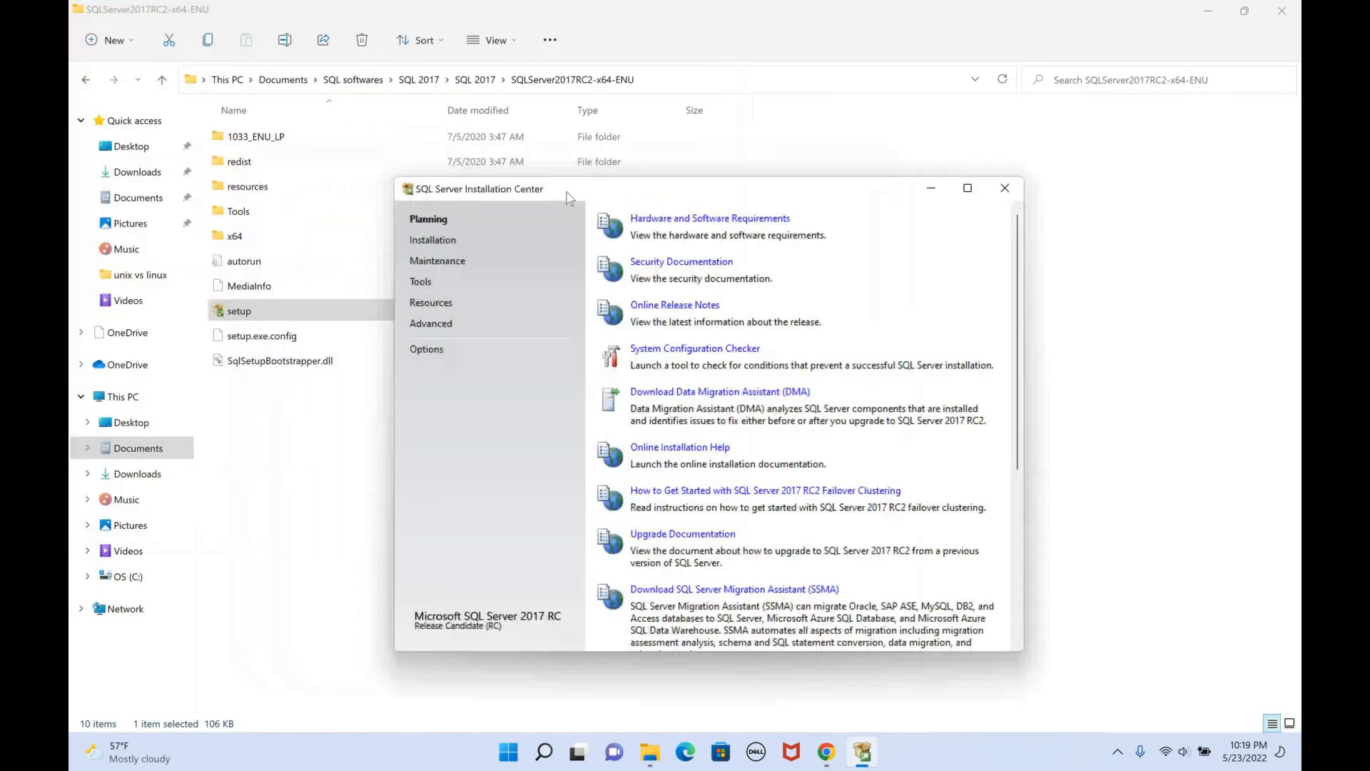
left_click(450, 246)
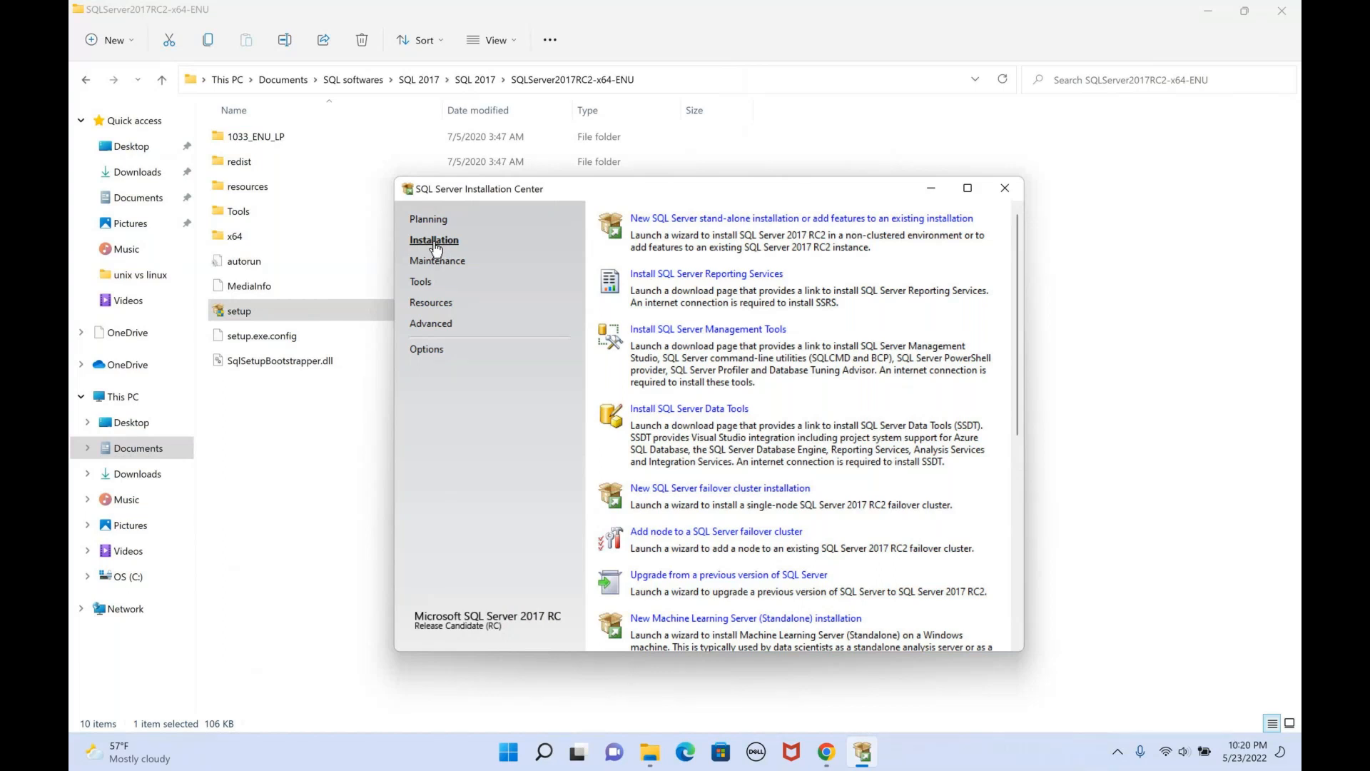
left_click(715, 224)
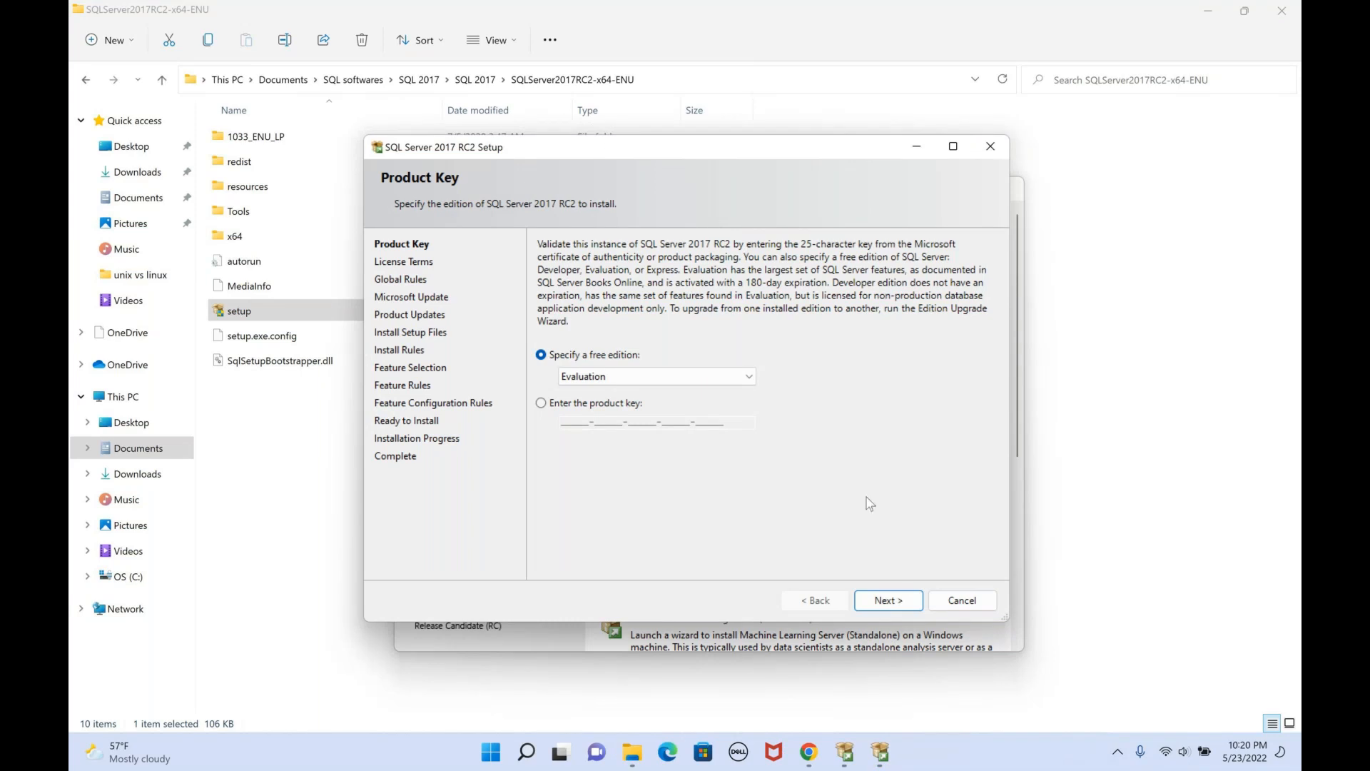
Keep the free Evaluation edition and accept the license terms
left_click(891, 600)
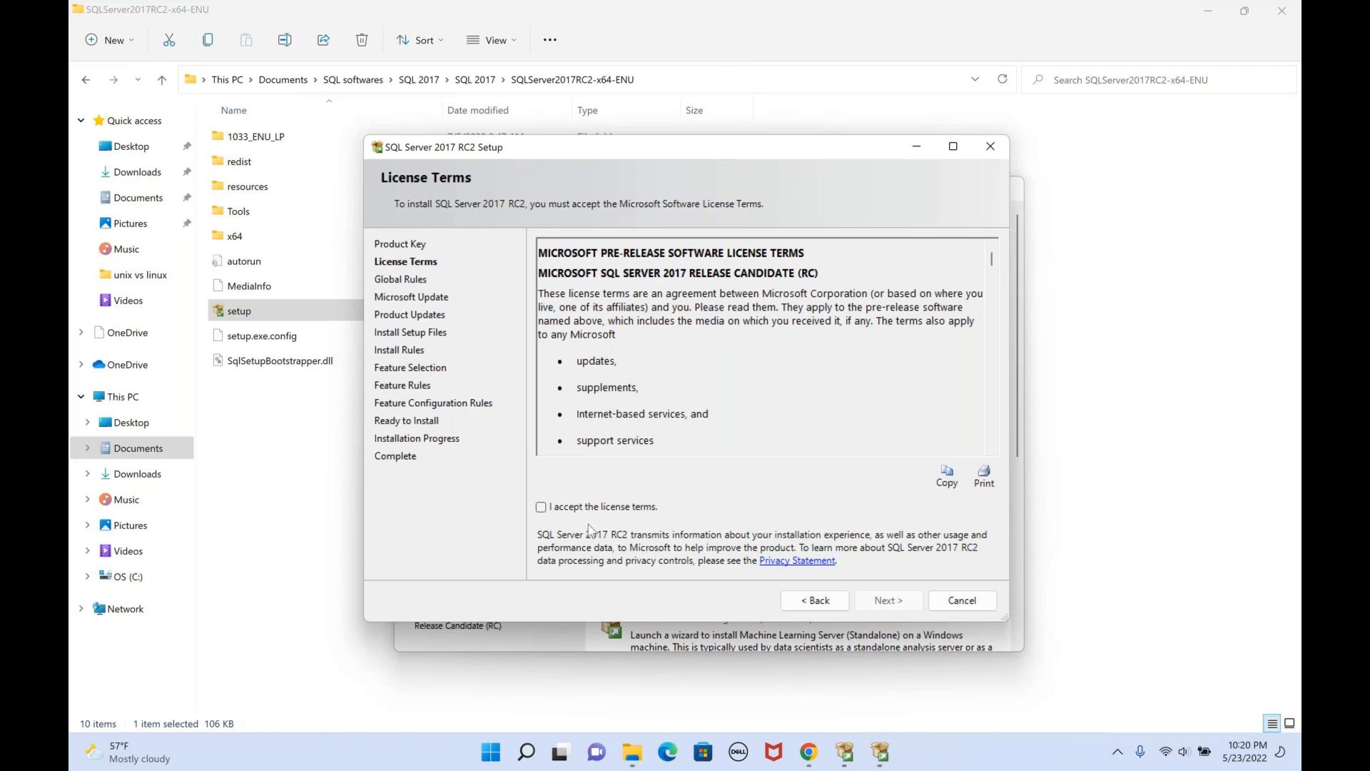
left_click(541, 507)
left_click(893, 600)
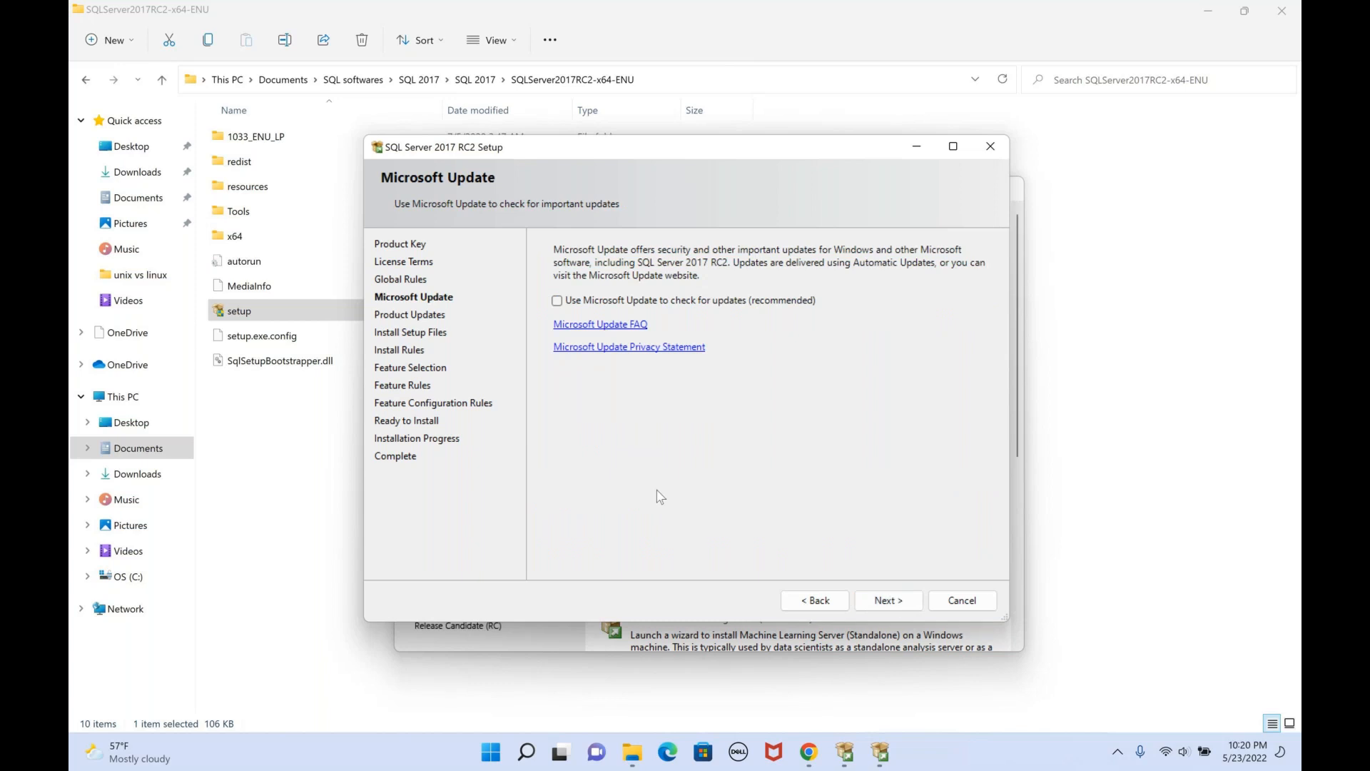
Continue without Microsoft Update, recheck the Install Rules page, and proceed to Feature Selection
left_click(897, 607)
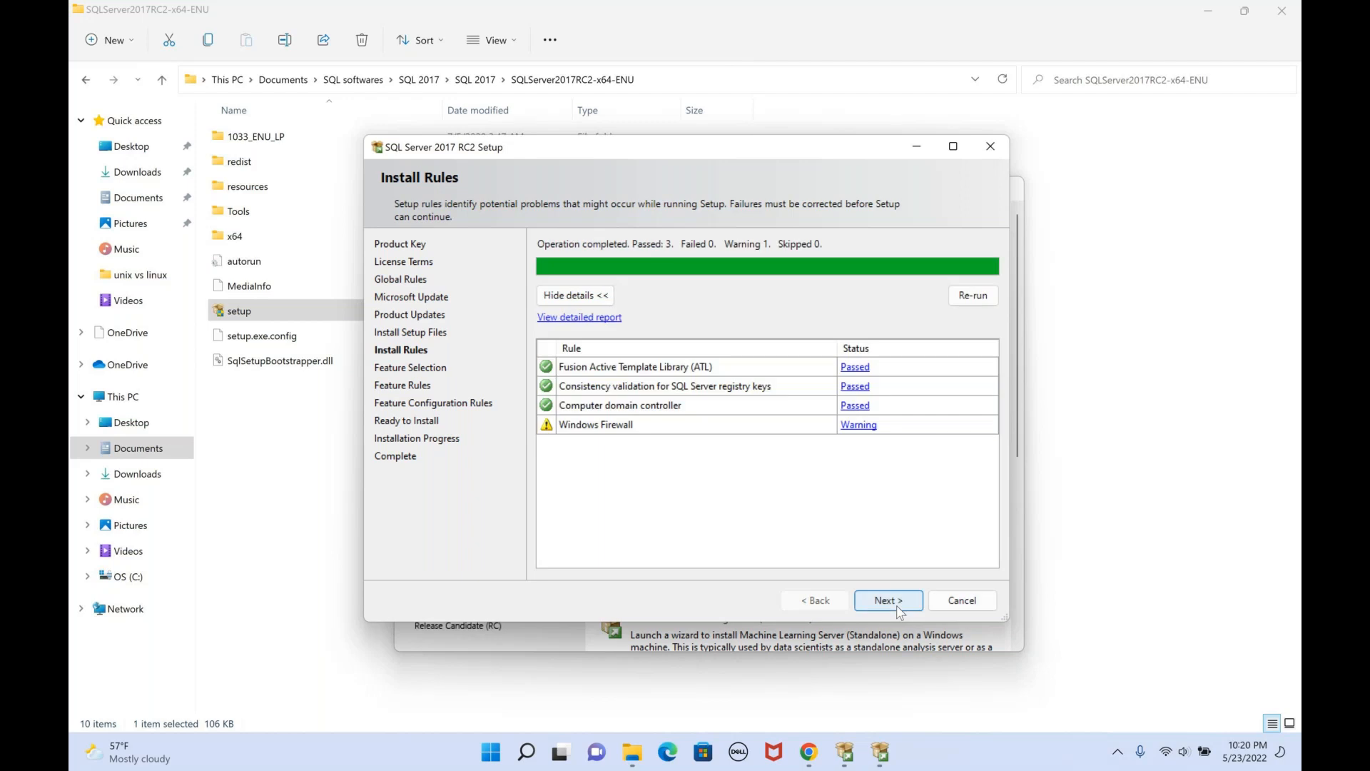
left_click(897, 606)
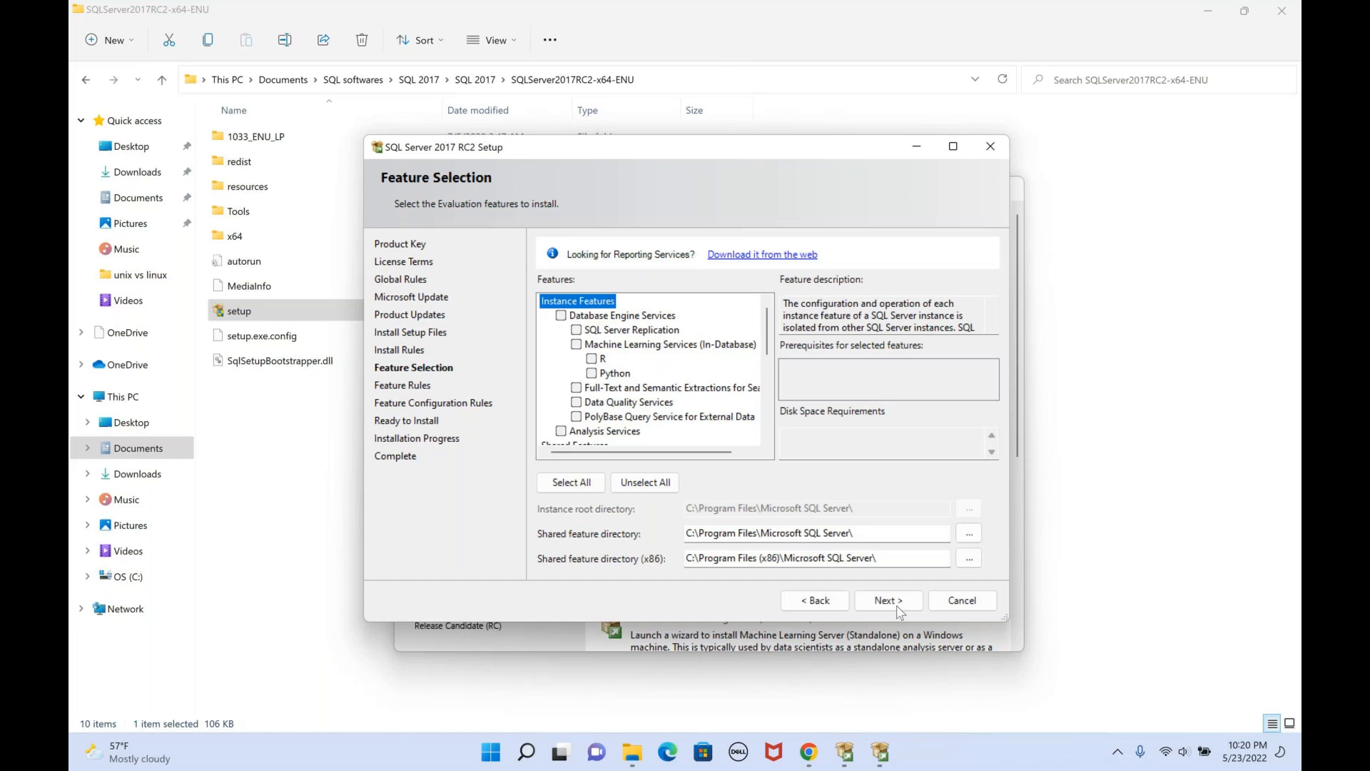
left_click(827, 599)
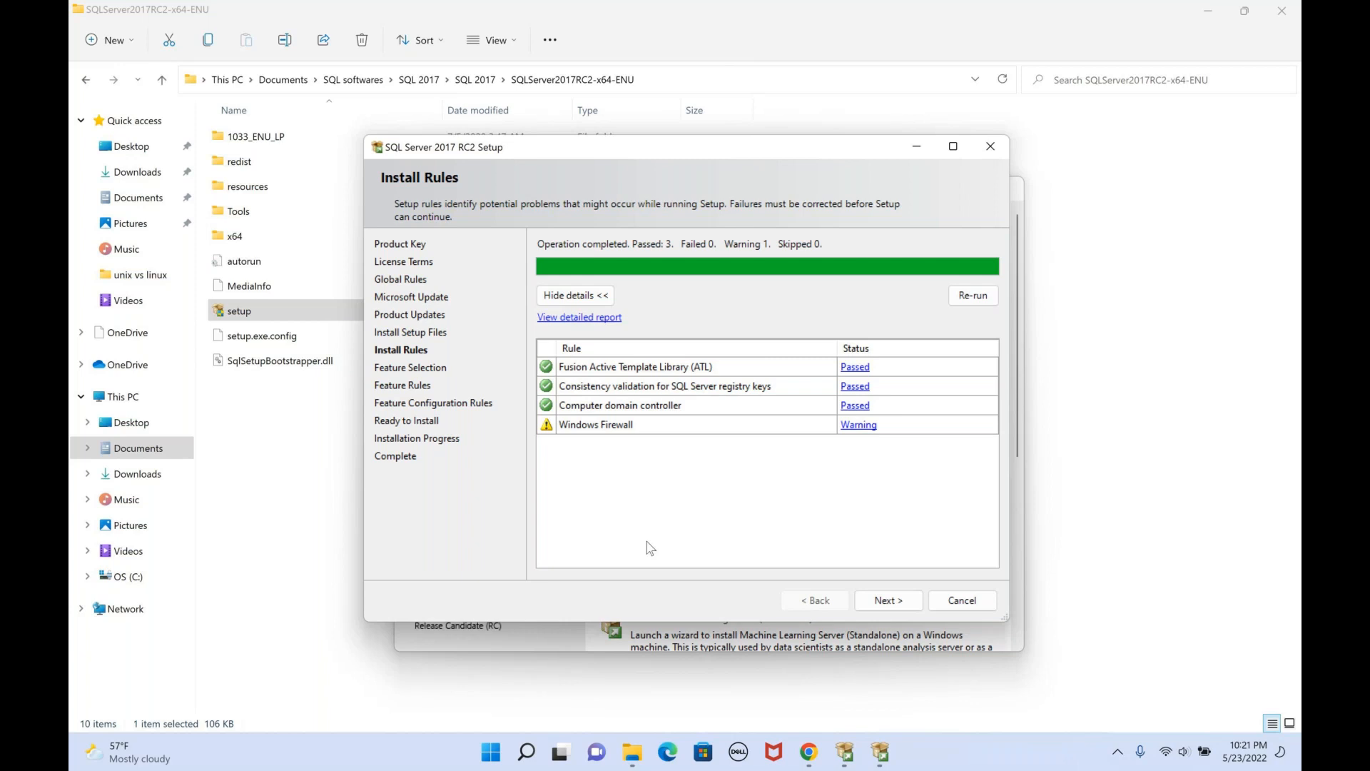
left_click(884, 601)
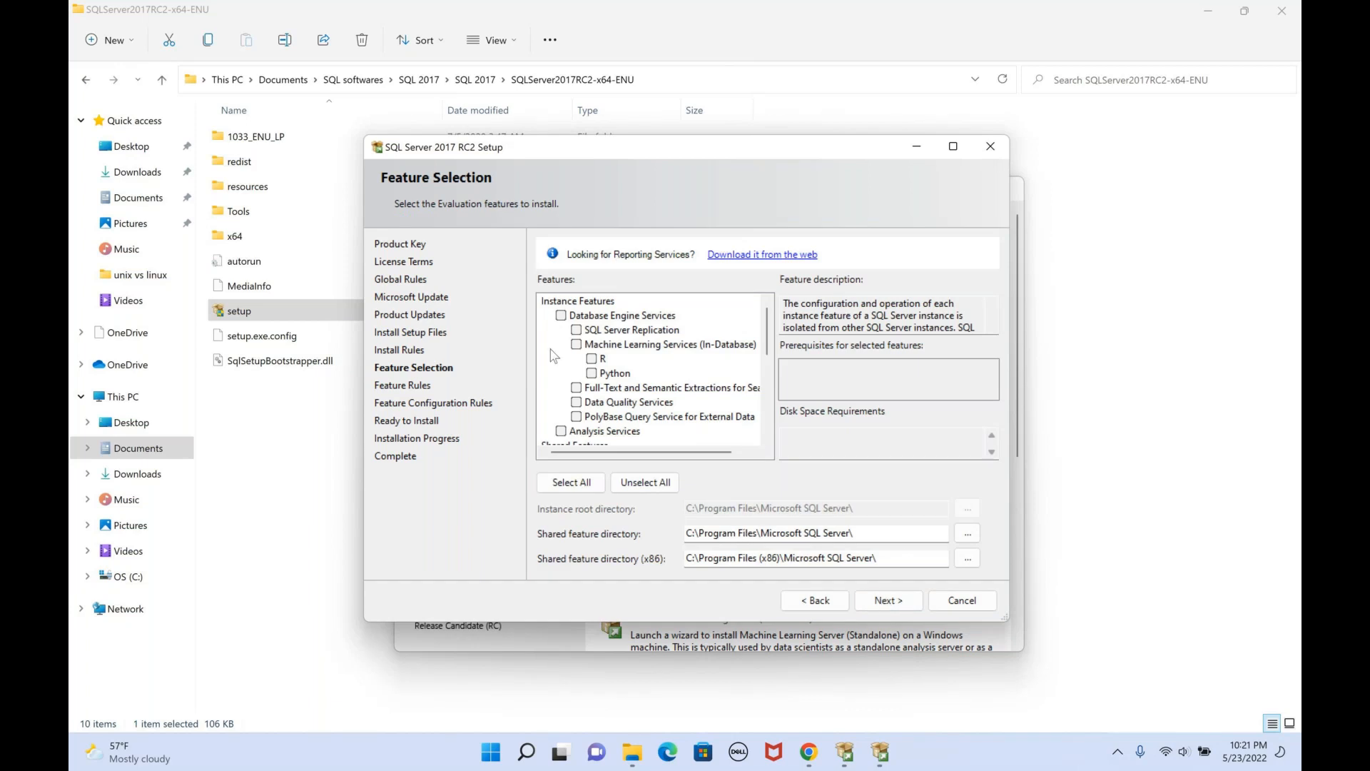
Select the instance features Database Engine Services, SQL Server Replication, Data Quality Services and Analysis Services
left_click(561, 315)
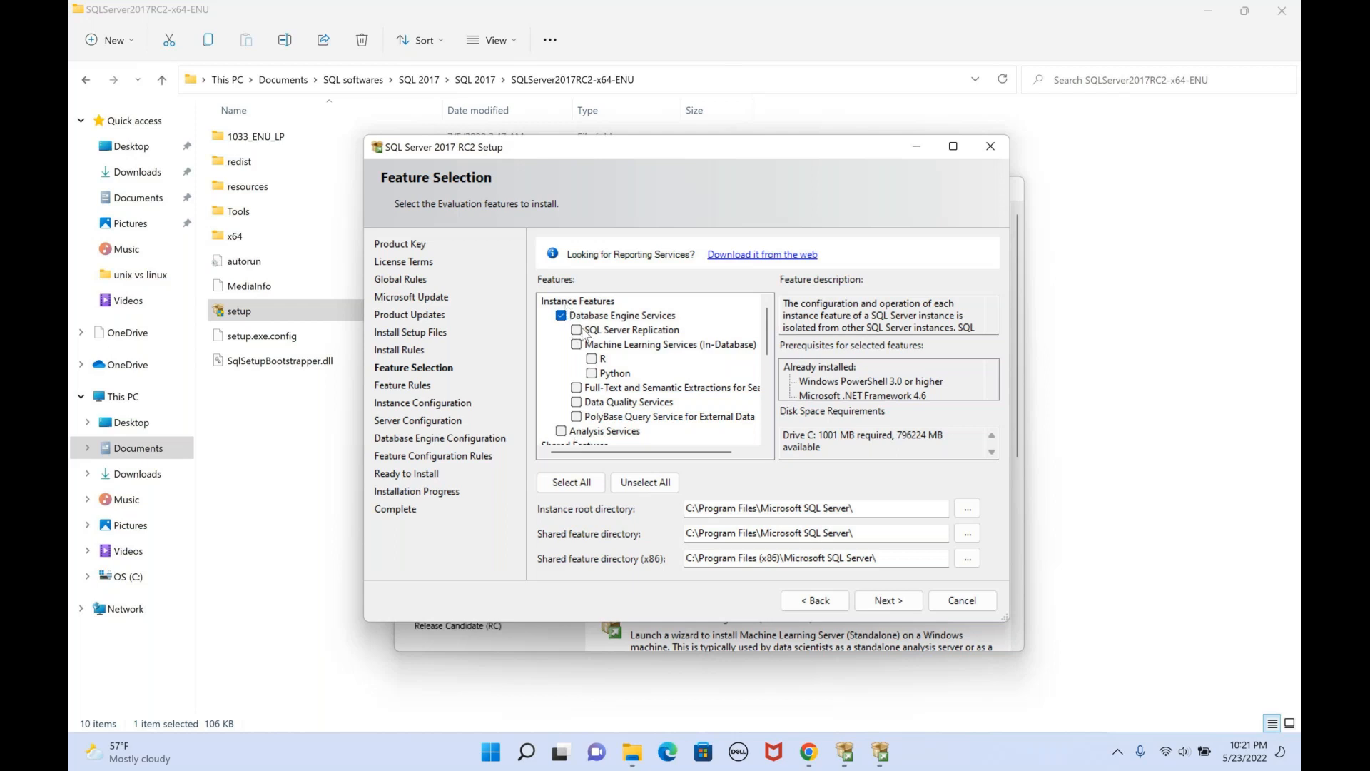
left_click(577, 331)
left_click(577, 404)
scroll(637, 413, "down", 1)
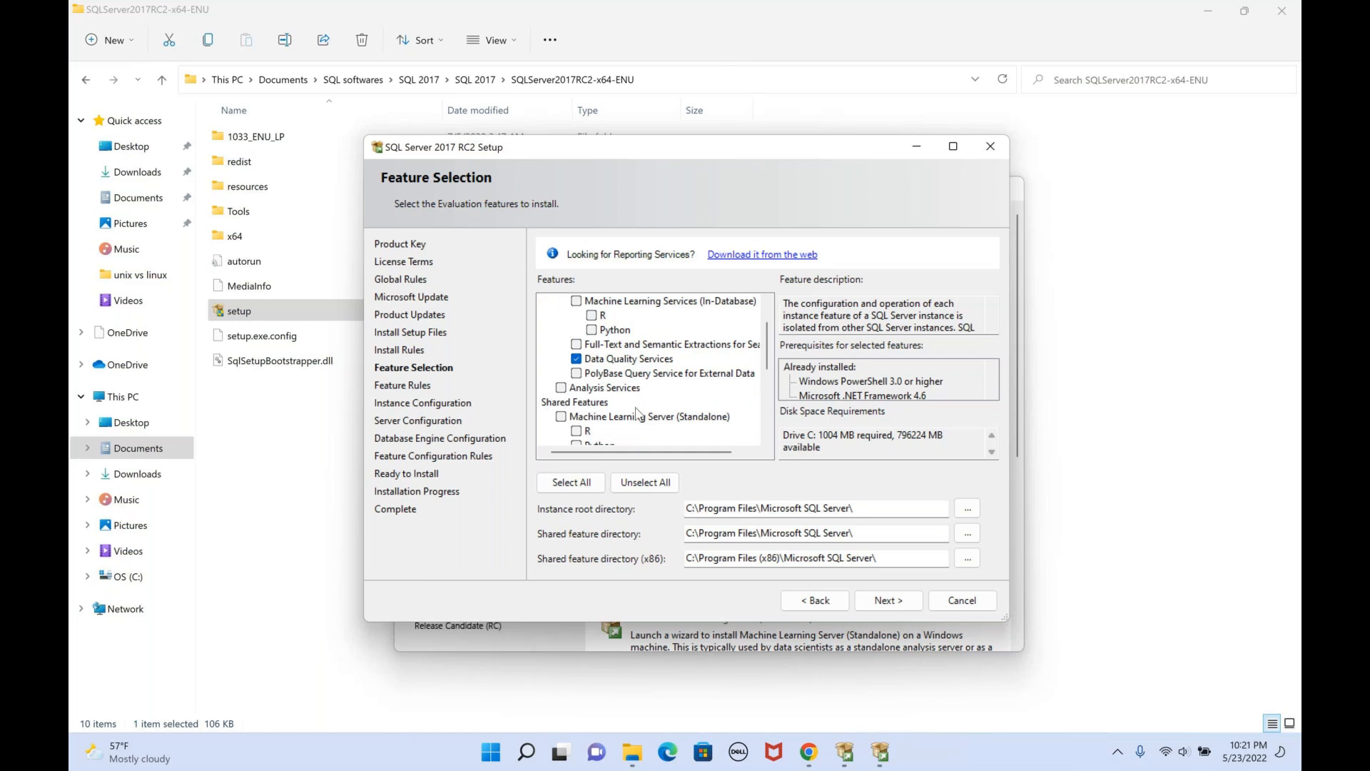
left_click(562, 388)
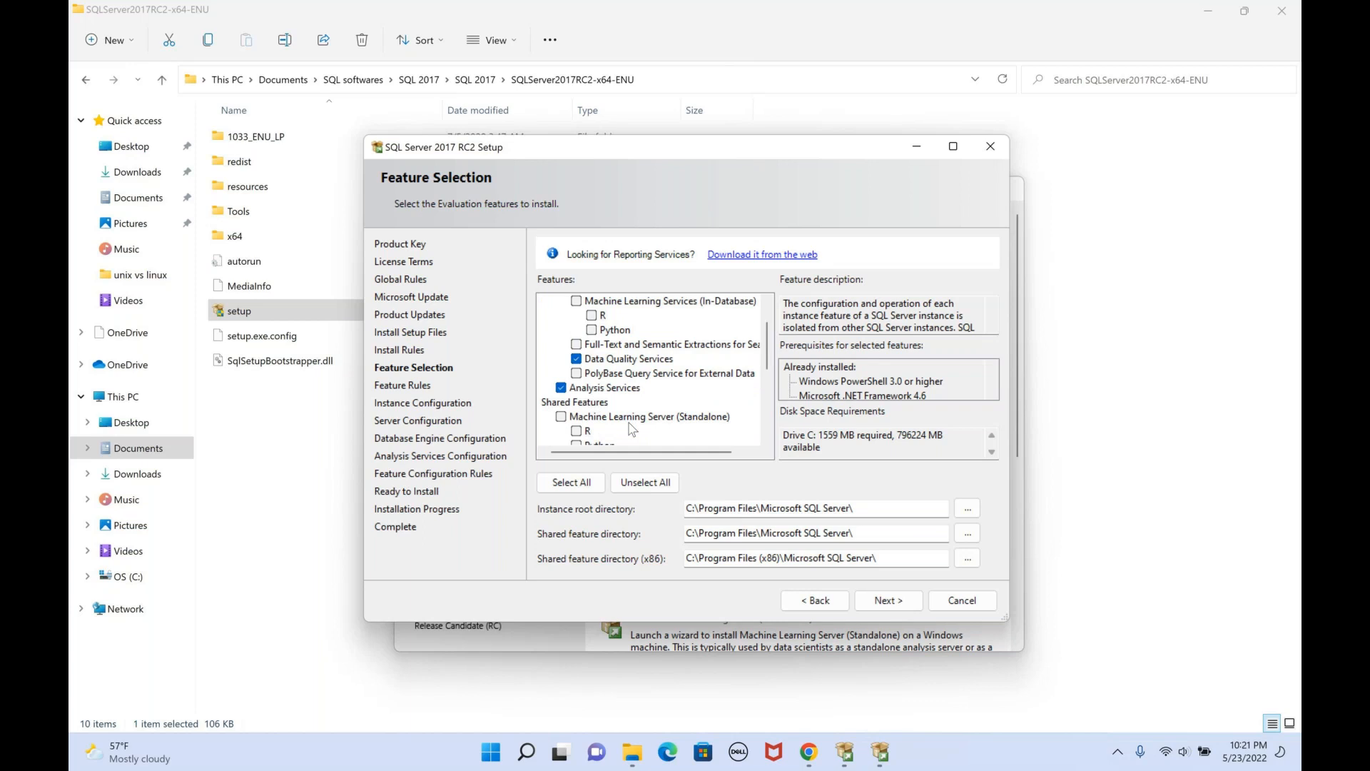
Select the shared features Data Quality Client, Client Tools Connectivity and Integration Services
scroll(631, 429, "down", 1)
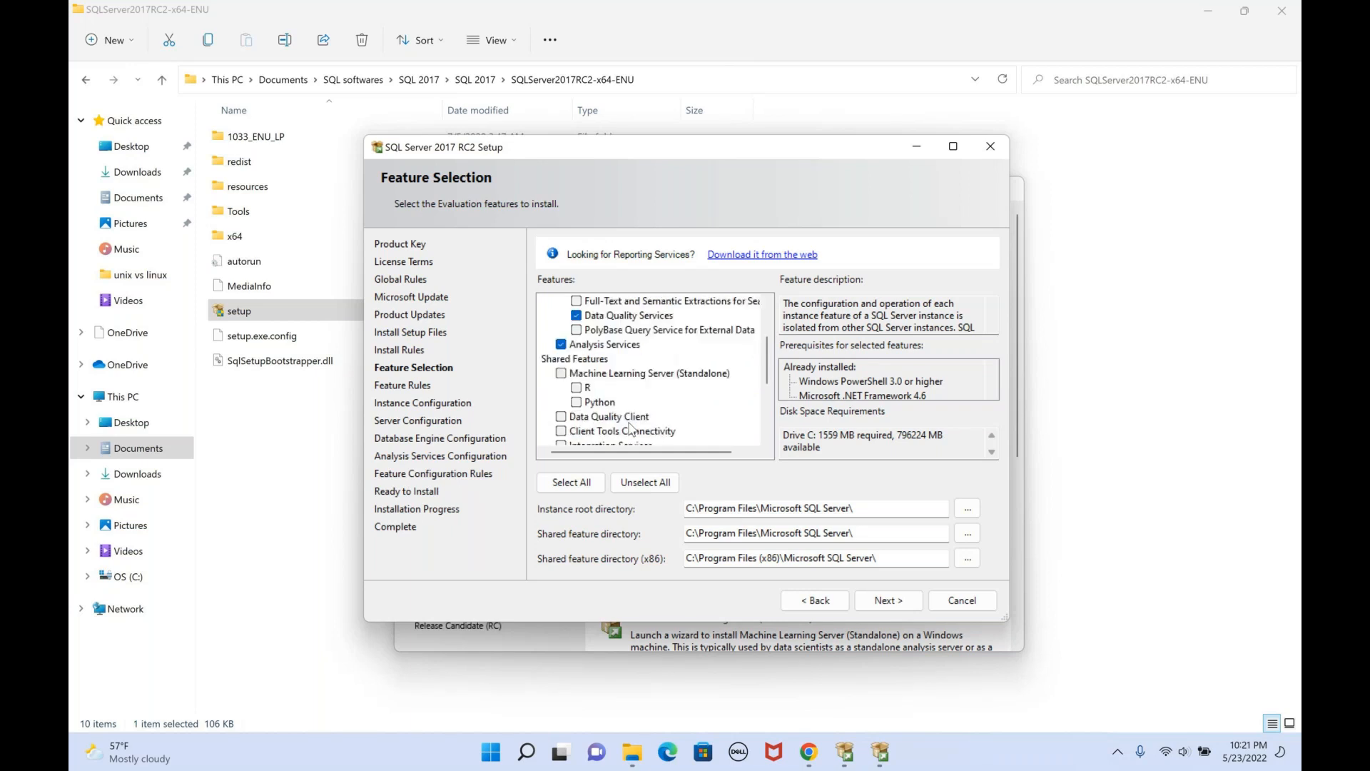
scroll(631, 428, "down", 1)
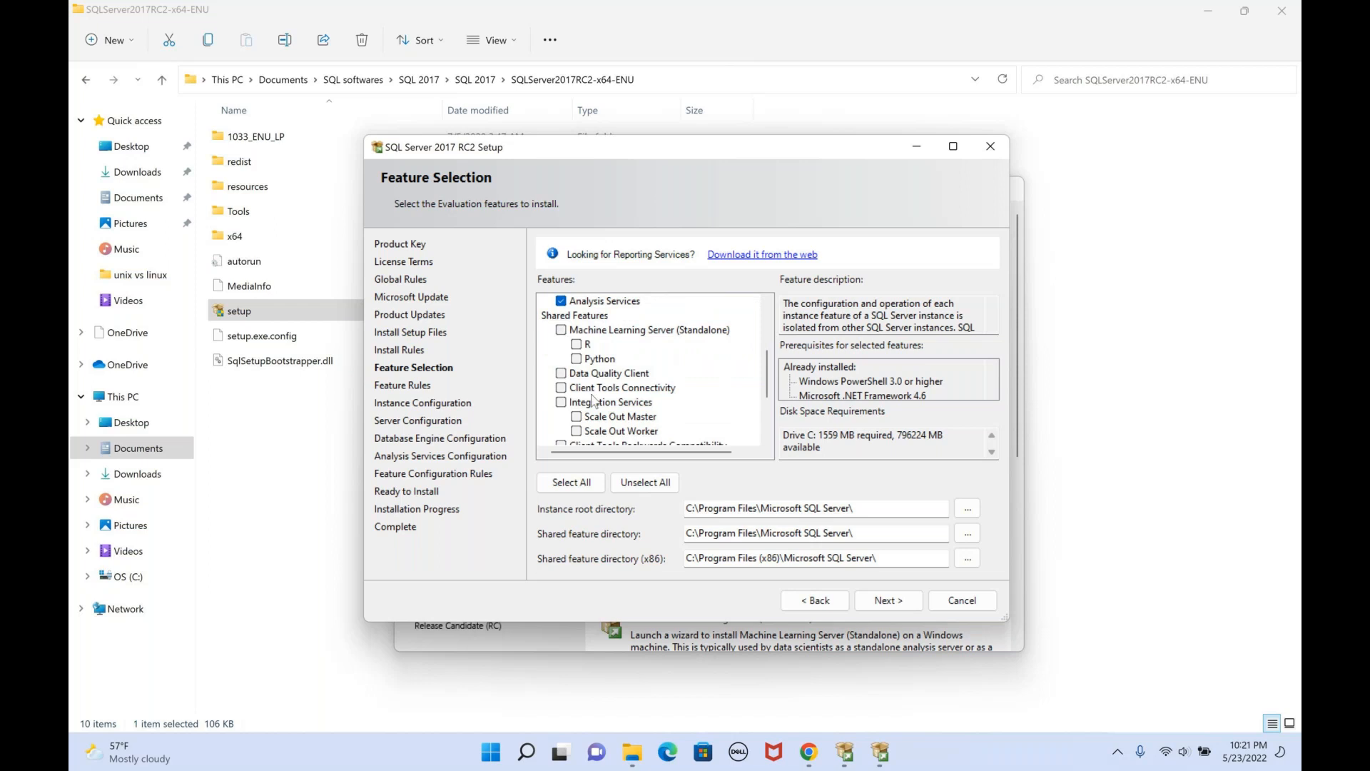
left_click(562, 373)
left_click(563, 389)
left_click(562, 404)
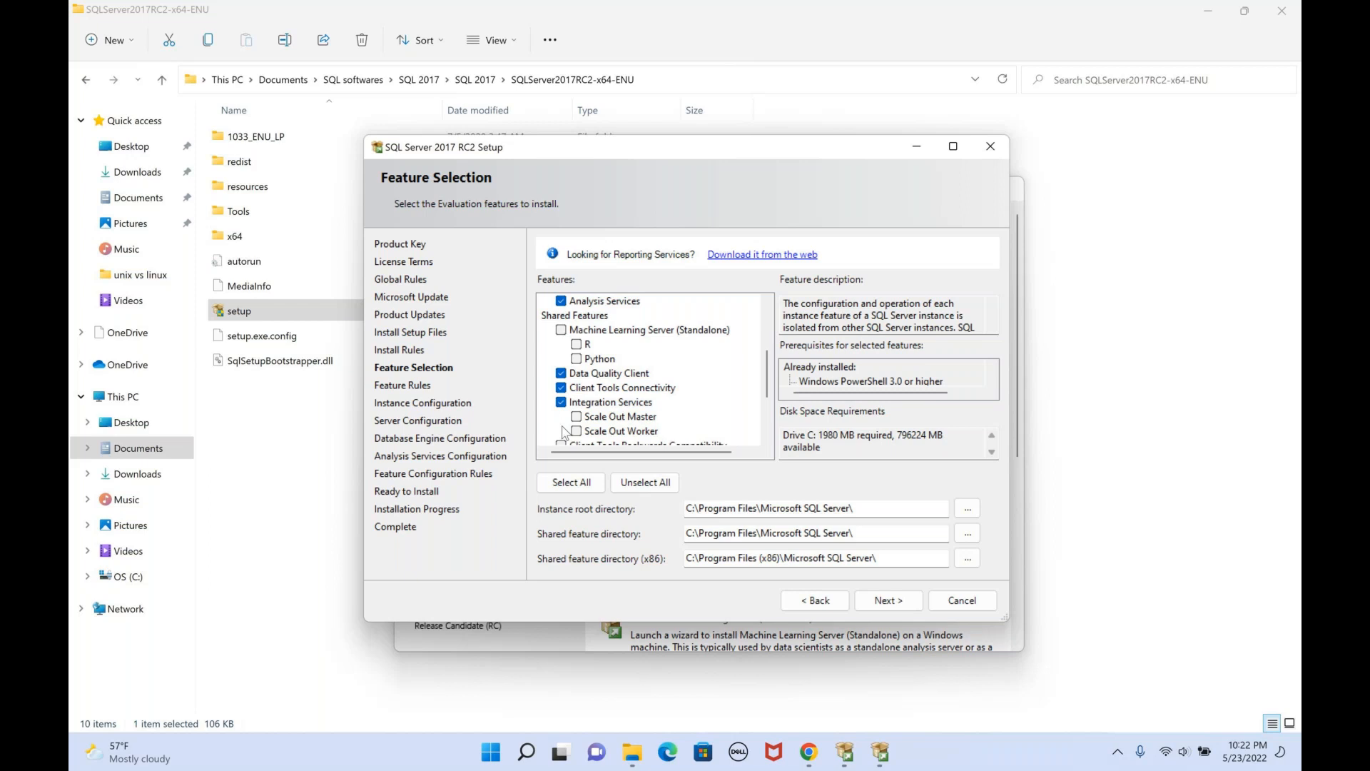
Add Client Tools SDK, SQL Client Connectivity SDK and Master Data Services, and confirm the feature selection
scroll(564, 431, "down", 1)
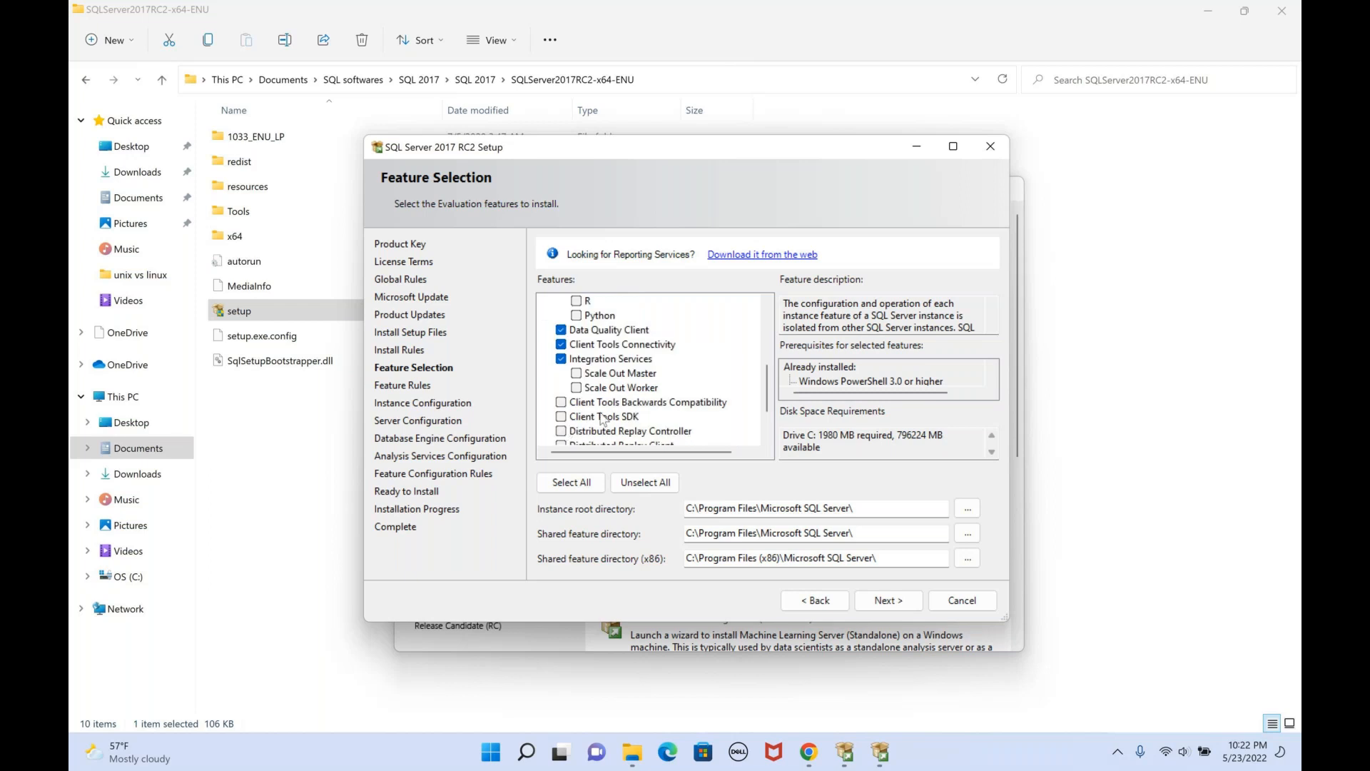
scroll(601, 419, "down", 1)
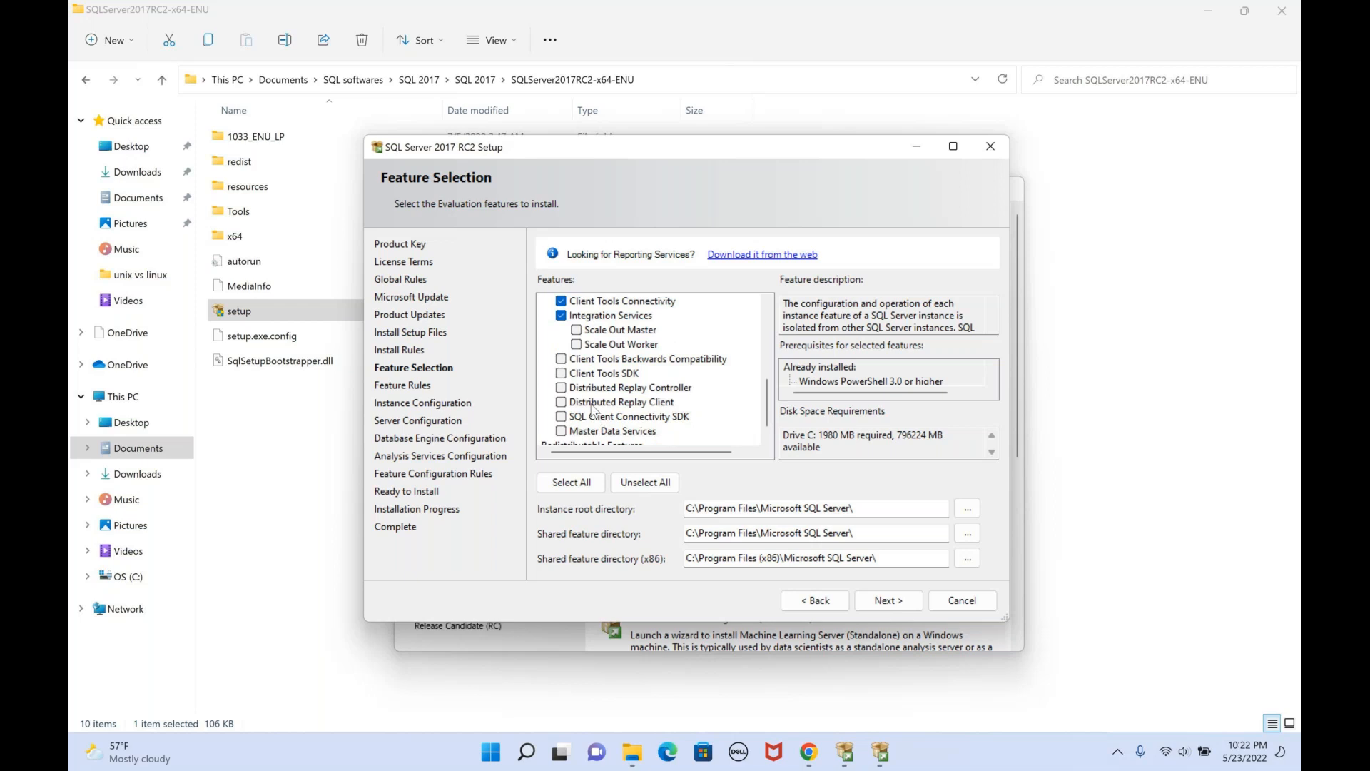
left_click(562, 373)
left_click(562, 418)
left_click(562, 431)
scroll(673, 427, "down", 1)
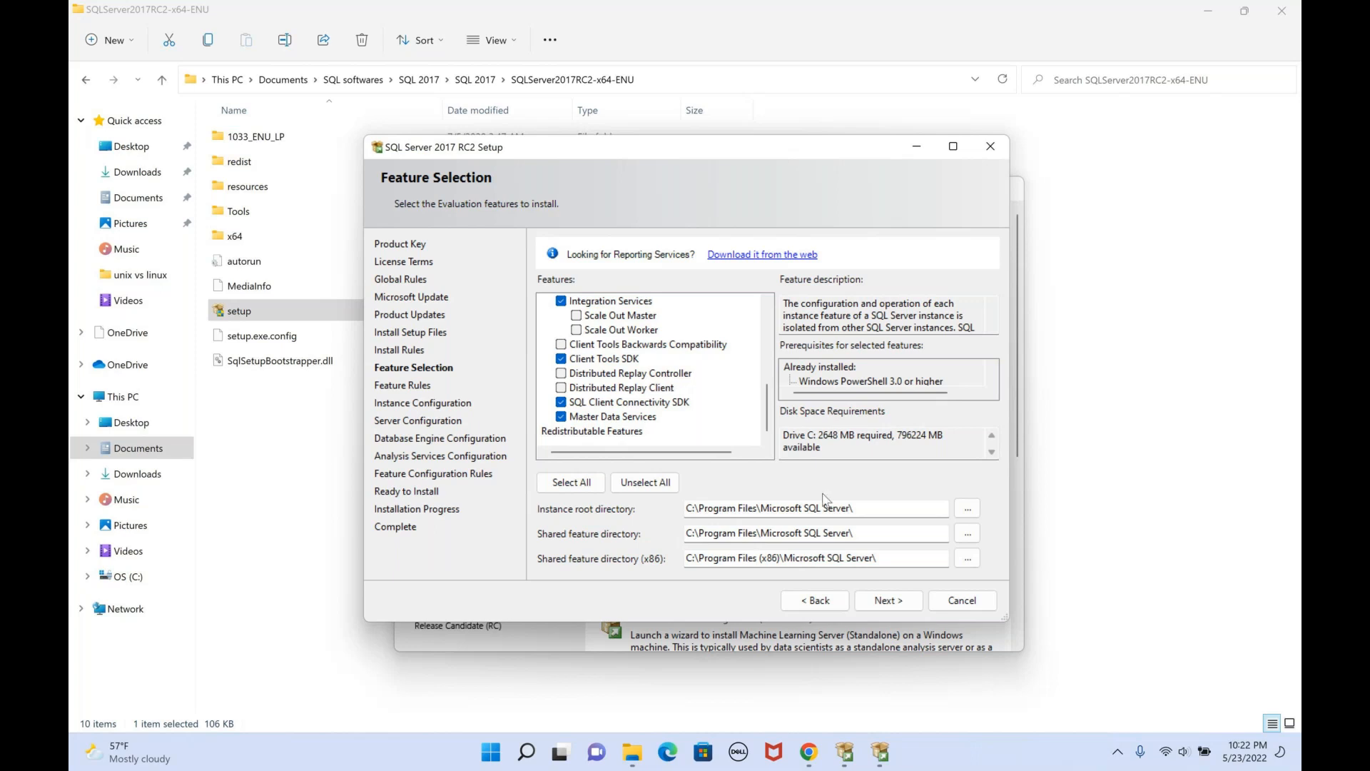
left_click(886, 604)
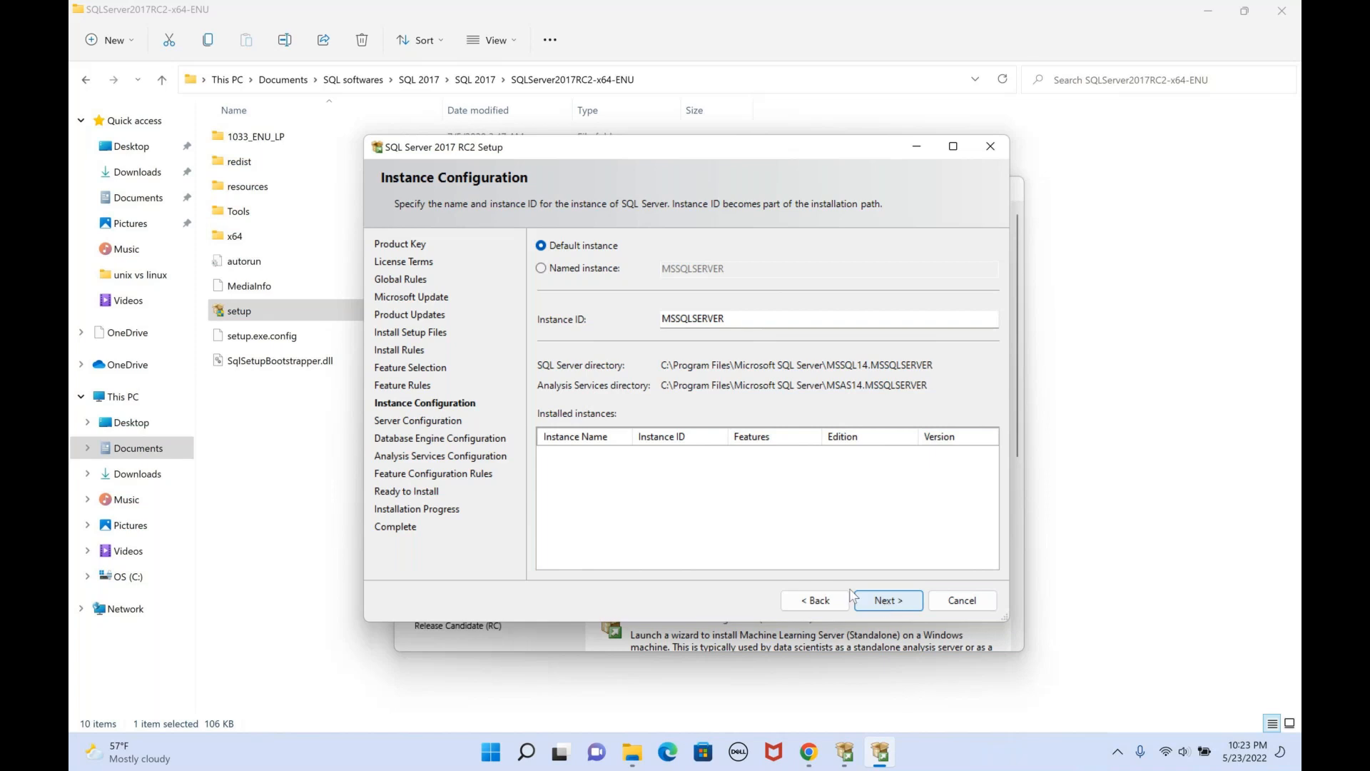
Accept the default instance MSSQLSERVER and the default service accounts
left_click(888, 605)
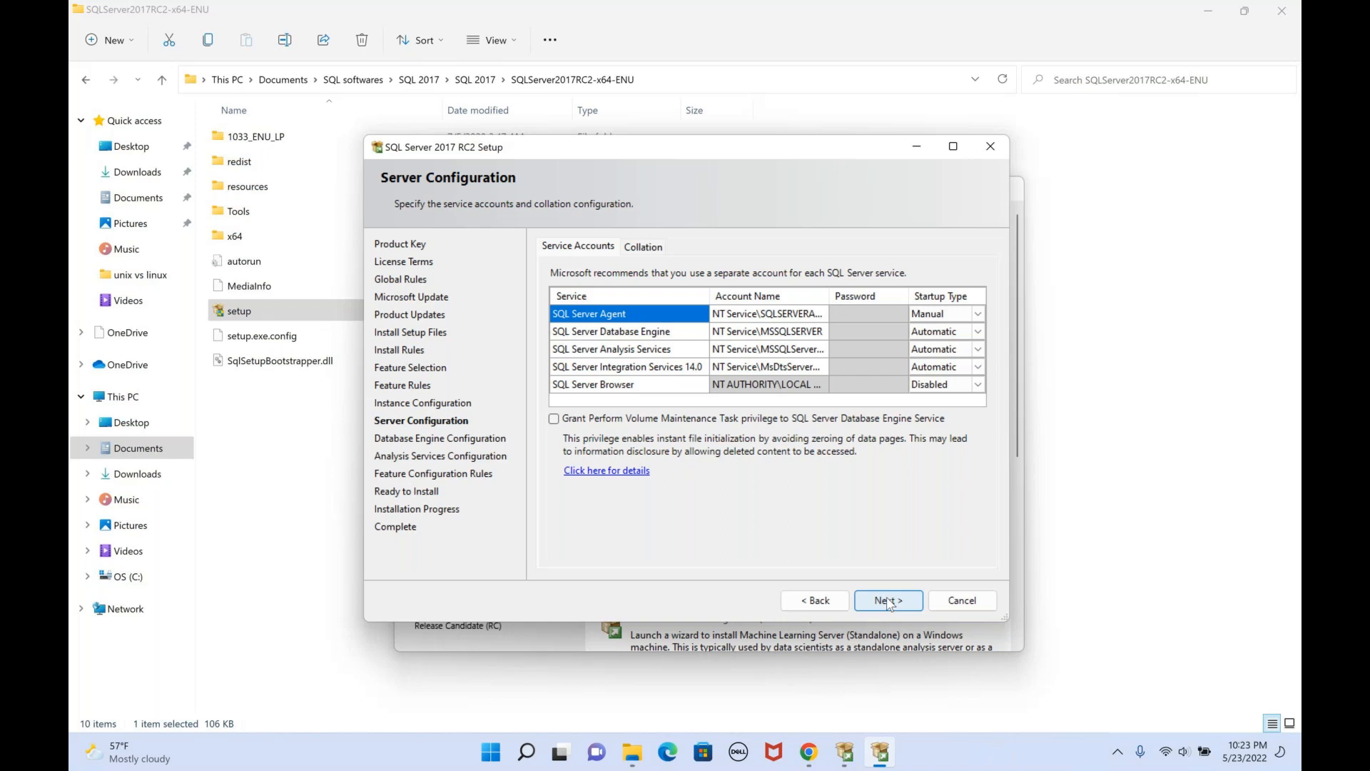
left_click(889, 601)
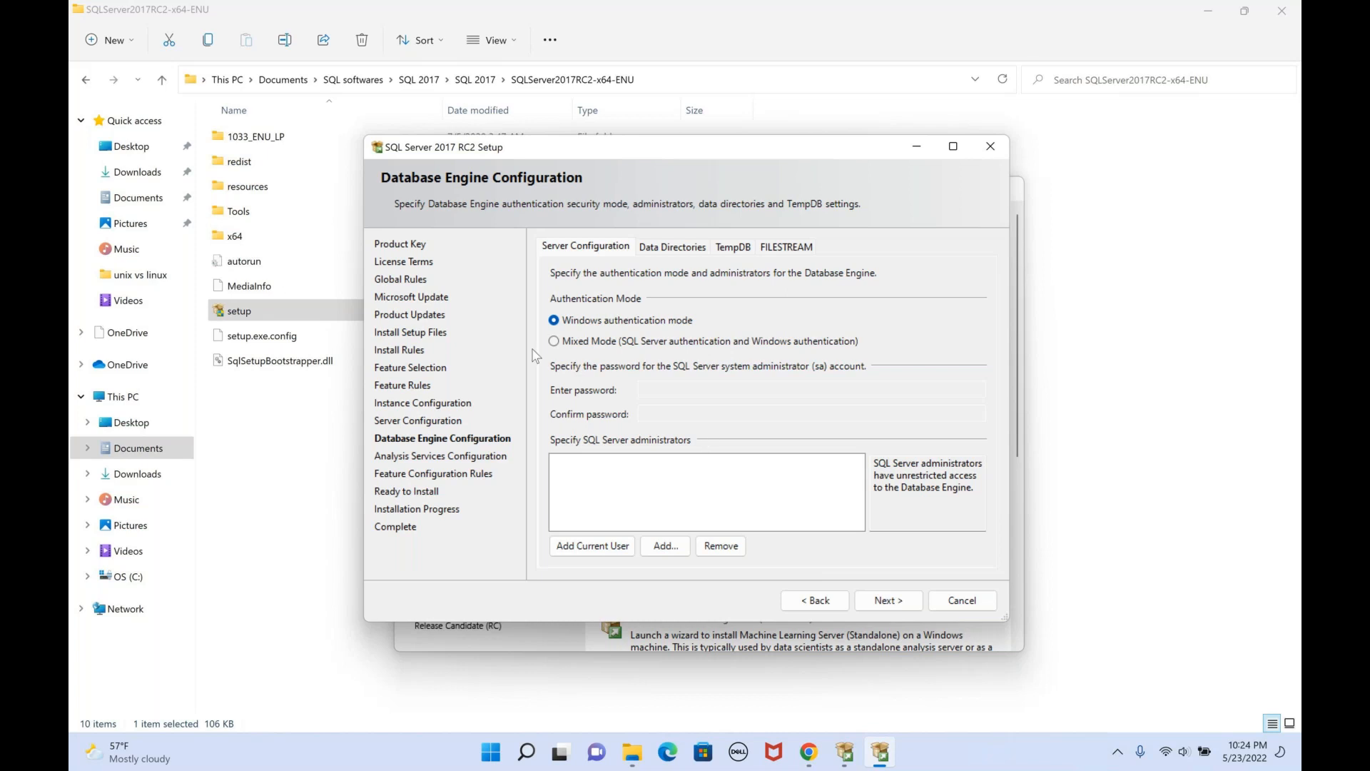
Look at the Mixed Mode option, keep Windows authentication mode, and add the current user as Database Engine administrator
left_click(555, 342)
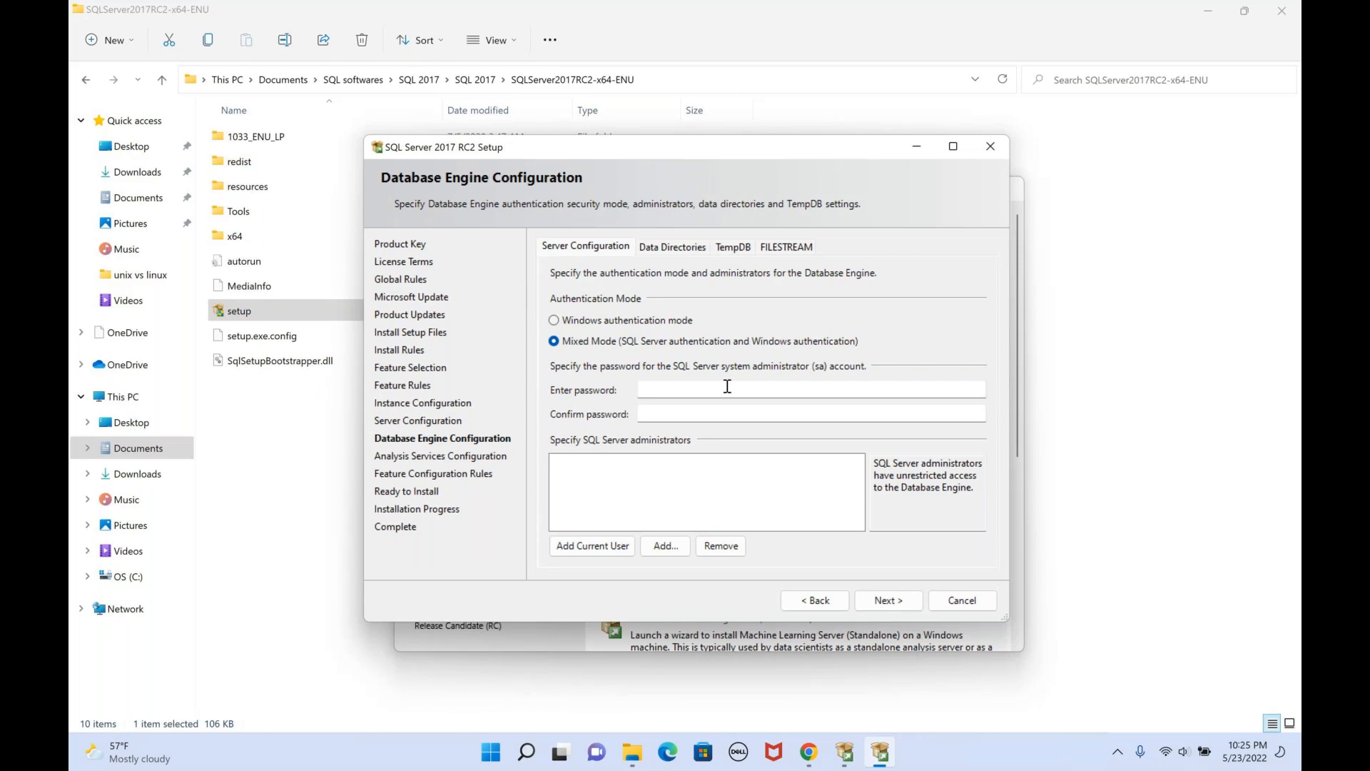
left_click(554, 320)
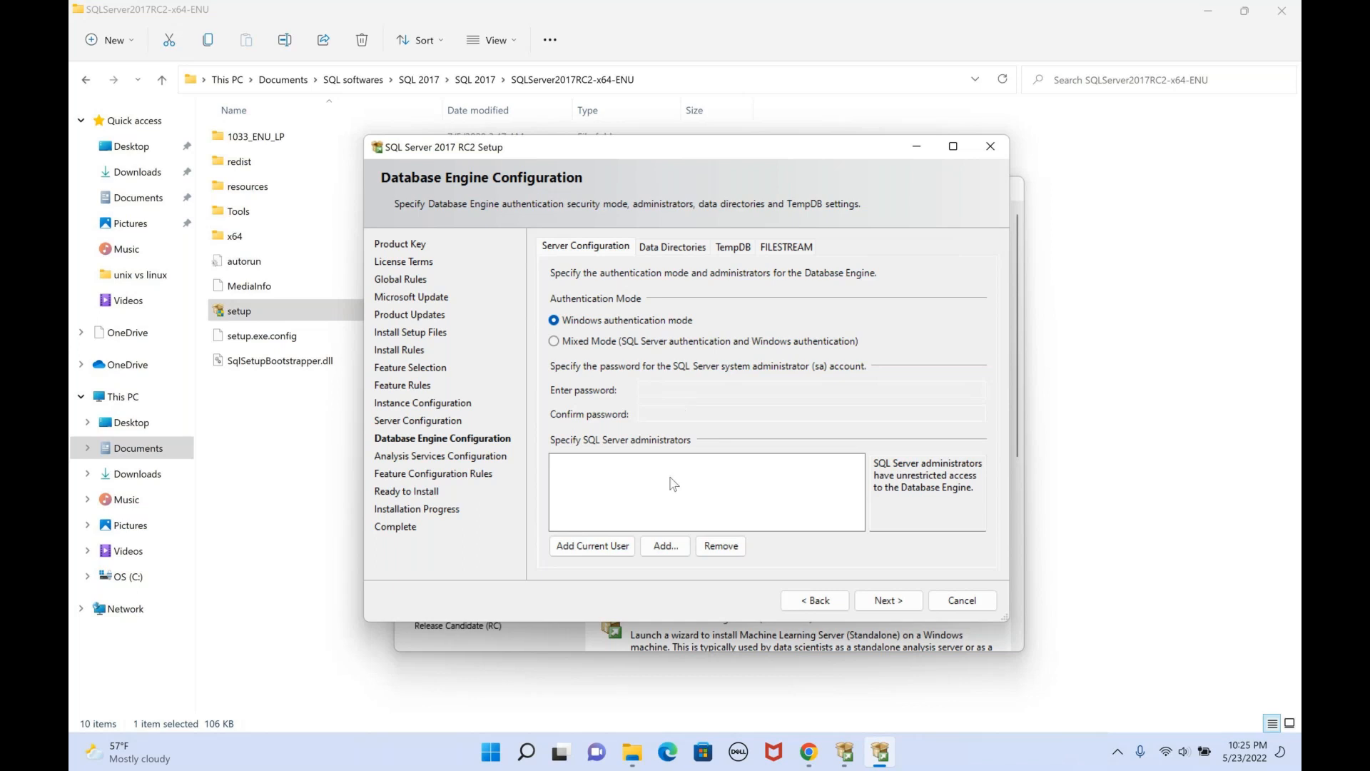
left_click(597, 557)
left_click(597, 557)
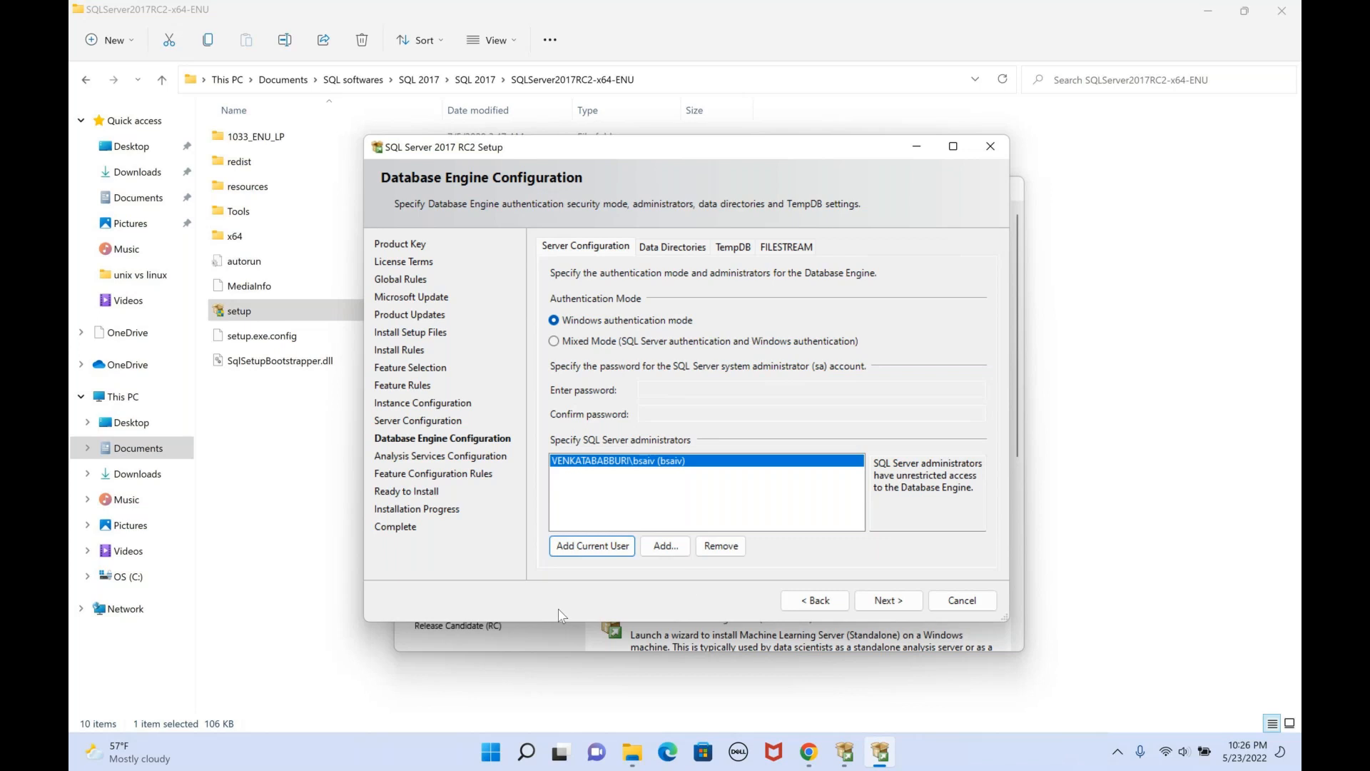
left_click(881, 601)
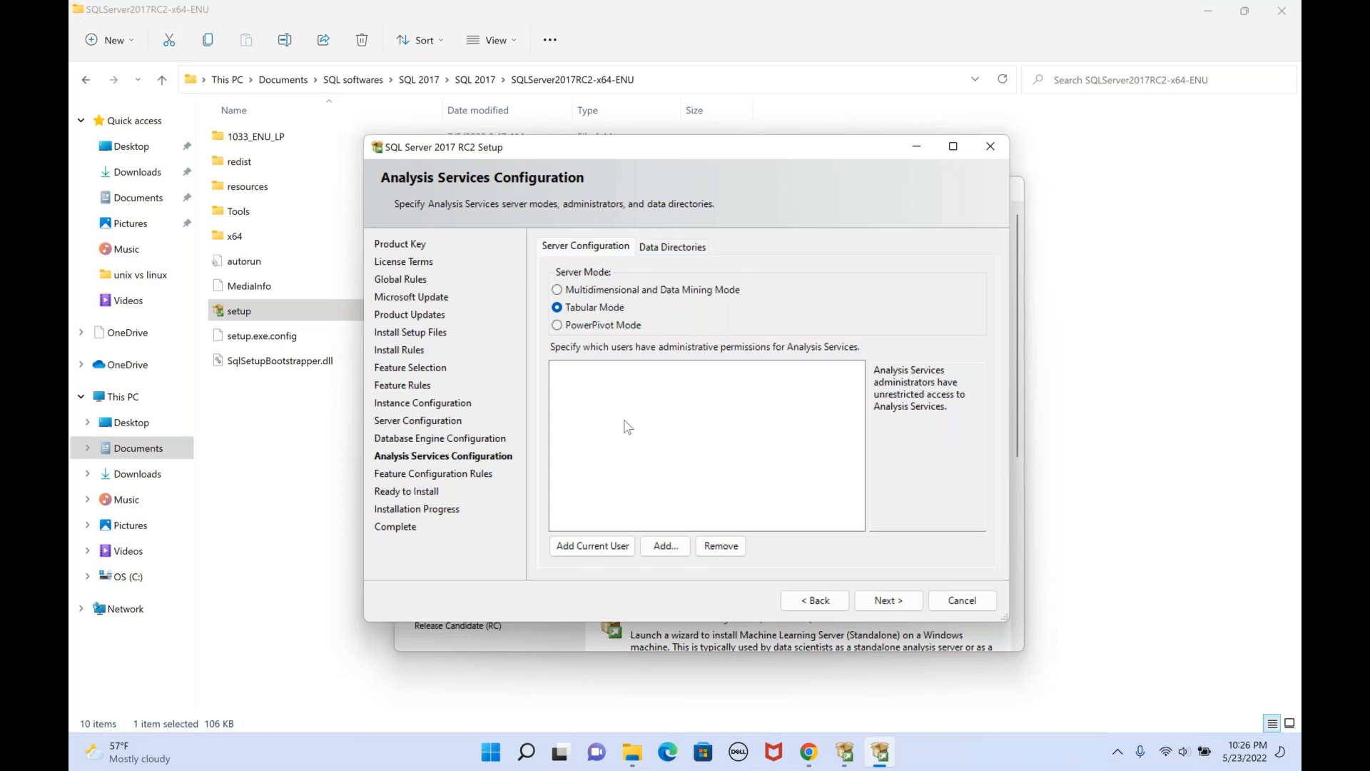
Set Analysis Services to Multidimensional and Data Mining Mode, add the current user as administrator, and continue to Ready to Install
left_click(557, 290)
left_click(590, 545)
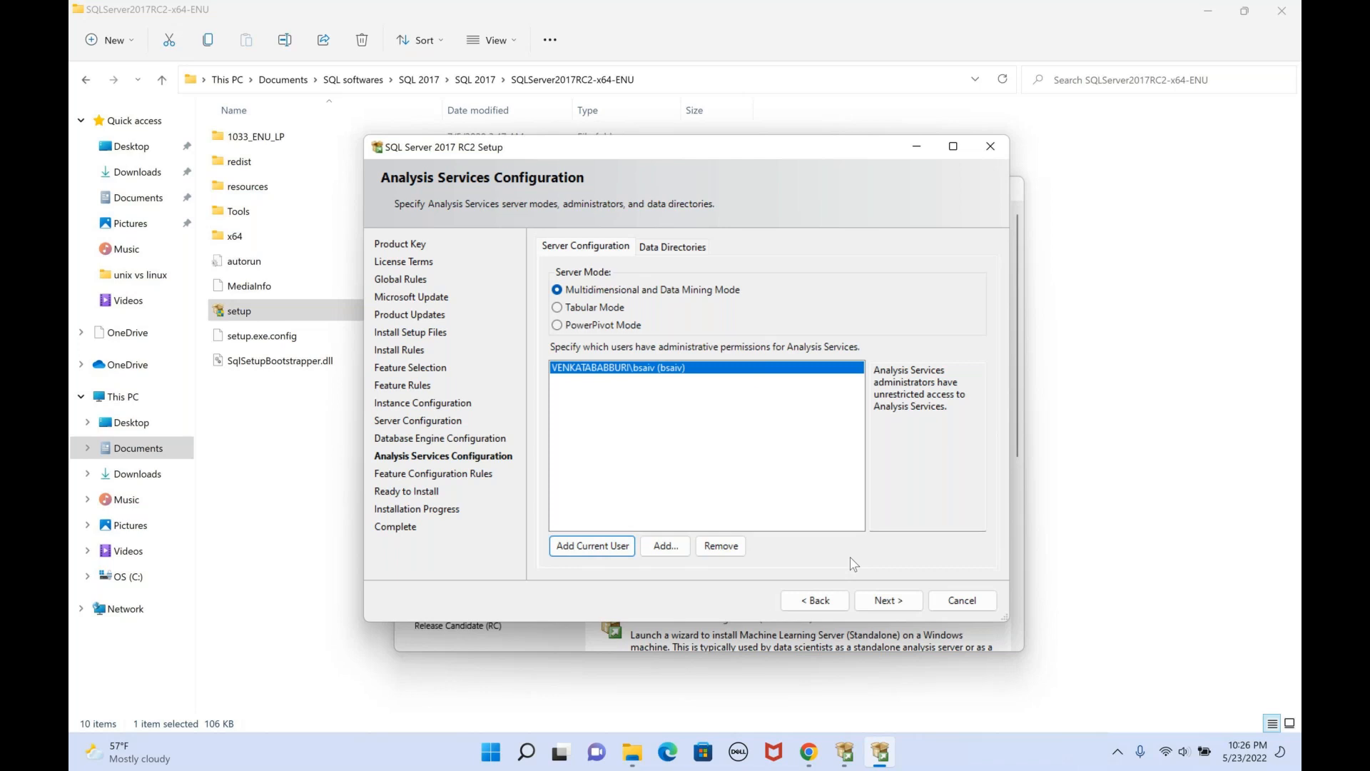
left_click(887, 602)
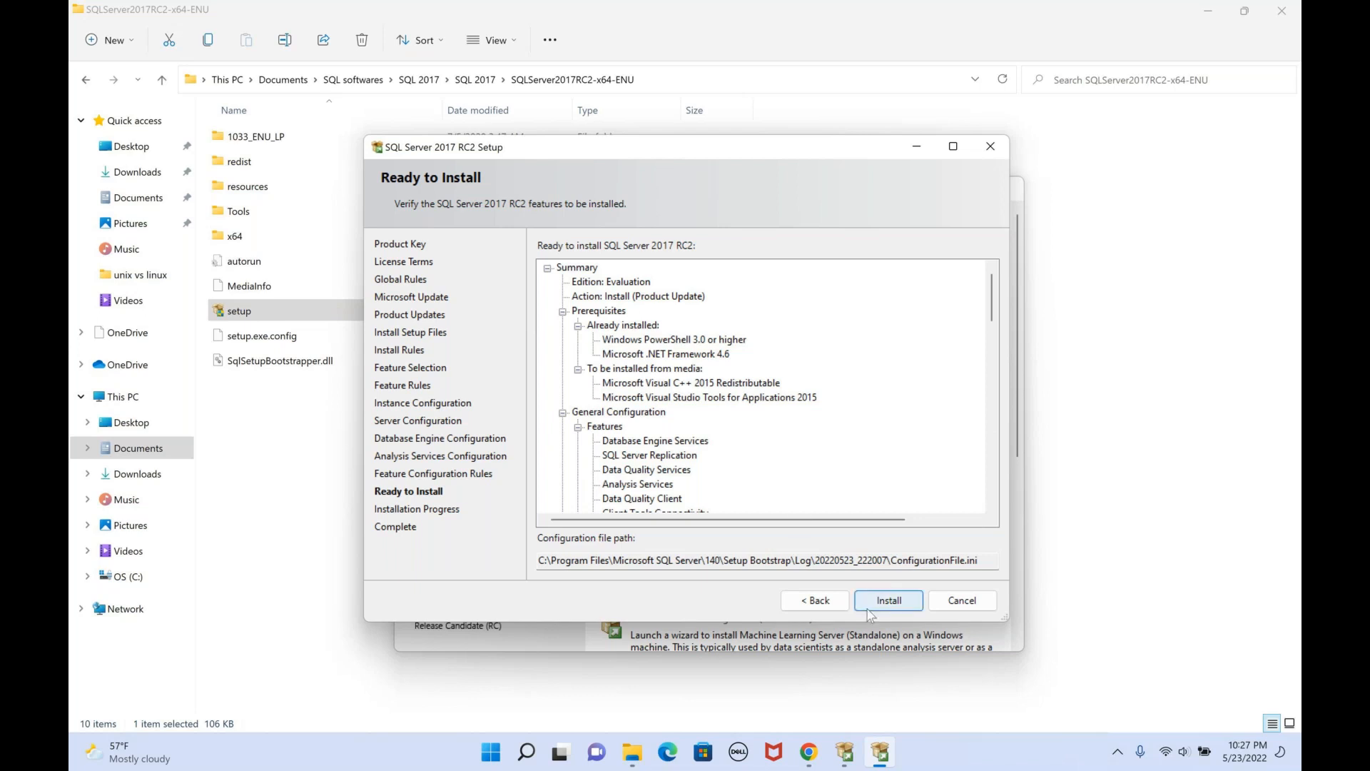
Install the configured SQL Server 2017 RC2 features, review the per-feature status, and close the setup wizard and Installation Center
left_click(885, 603)
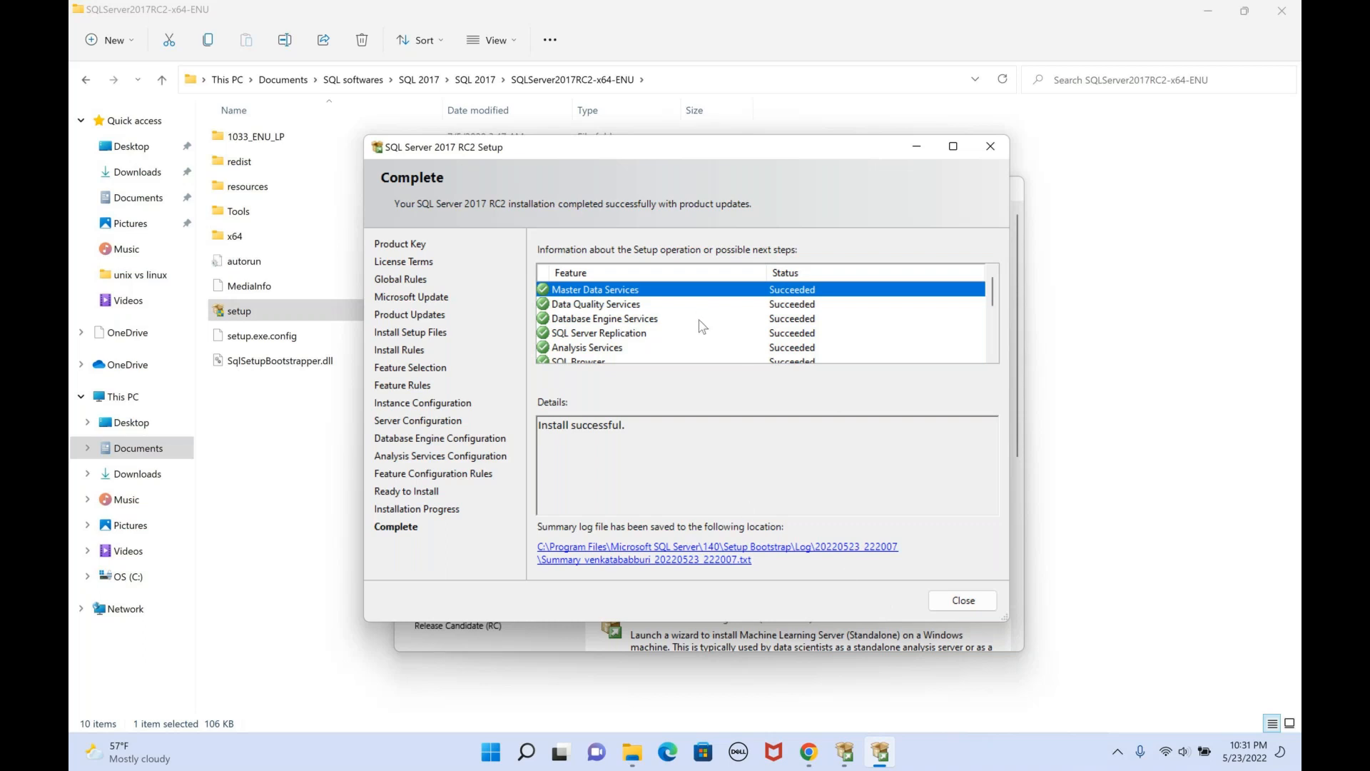
scroll(702, 327, "down", 1)
scroll(703, 326, "down", 2)
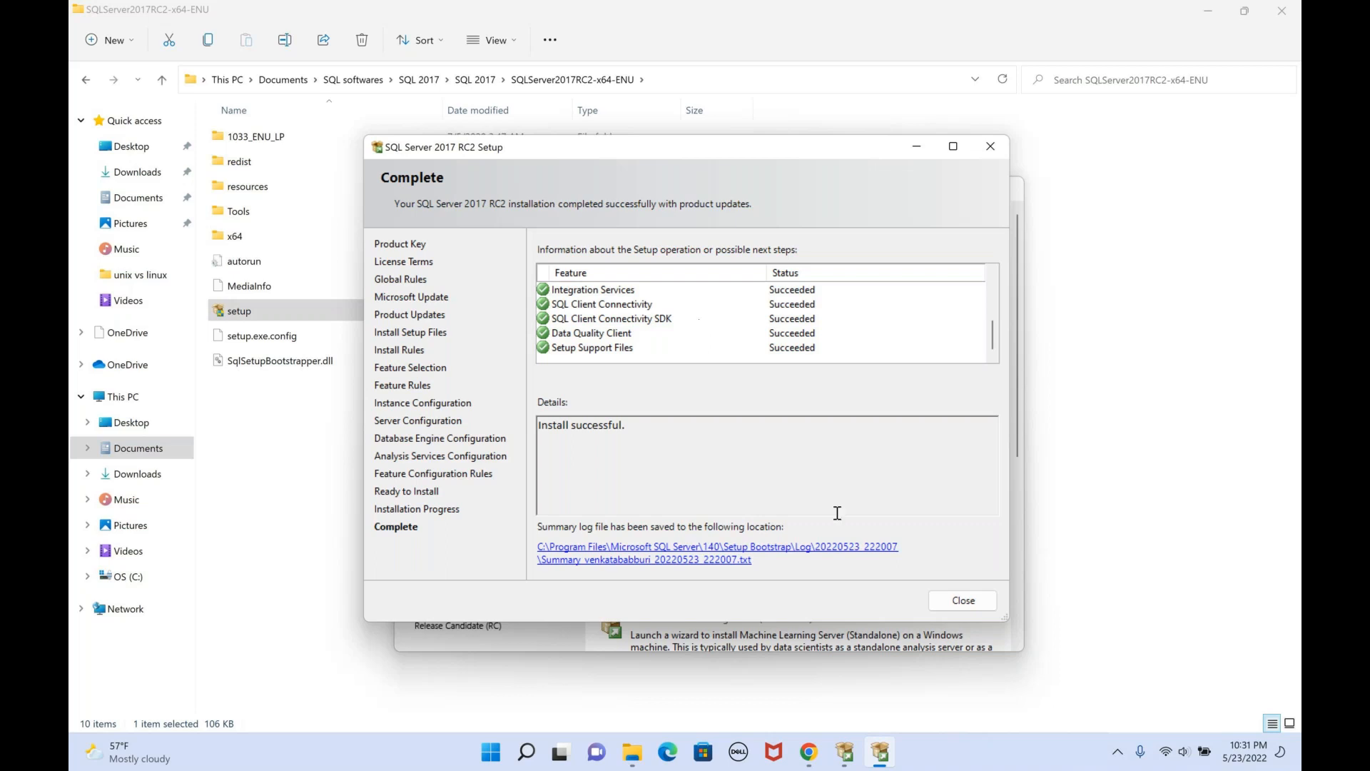
left_click(969, 596)
left_click(970, 599)
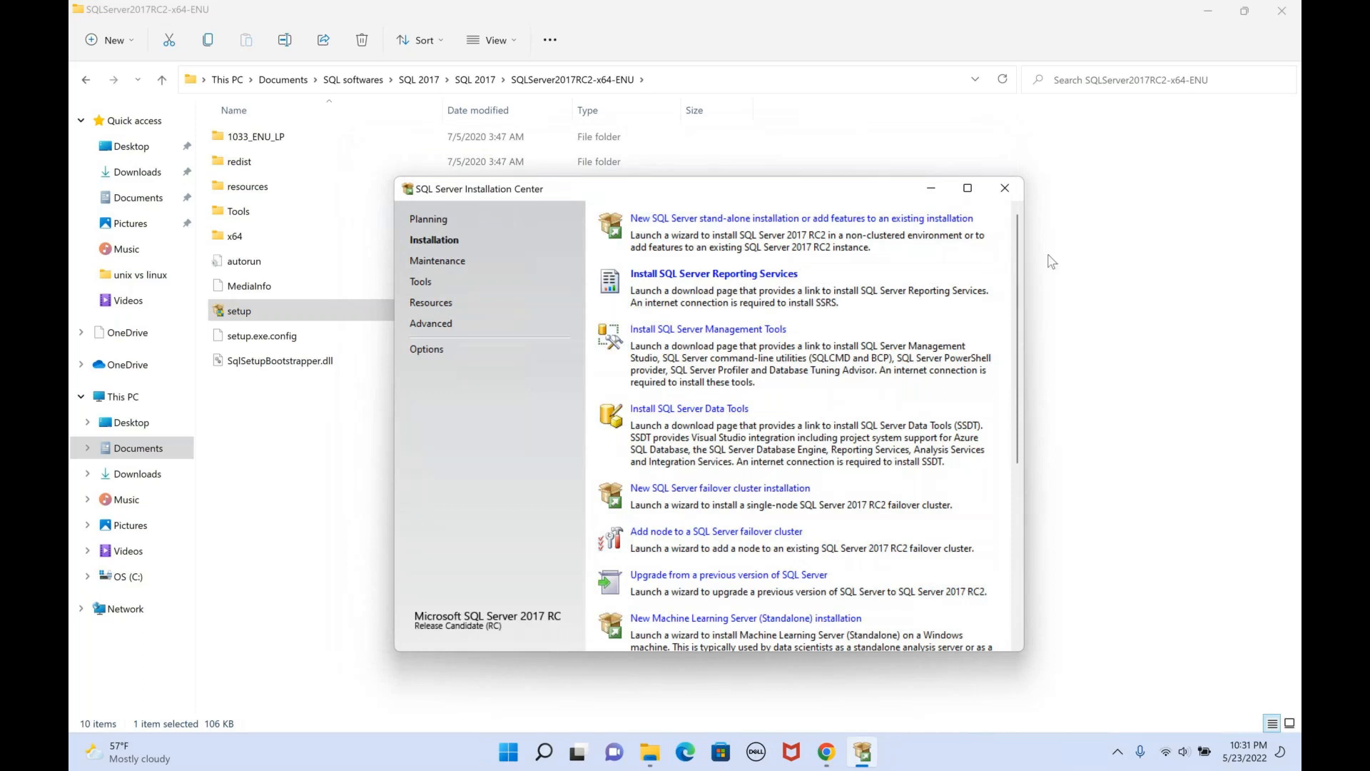
left_click(1003, 189)
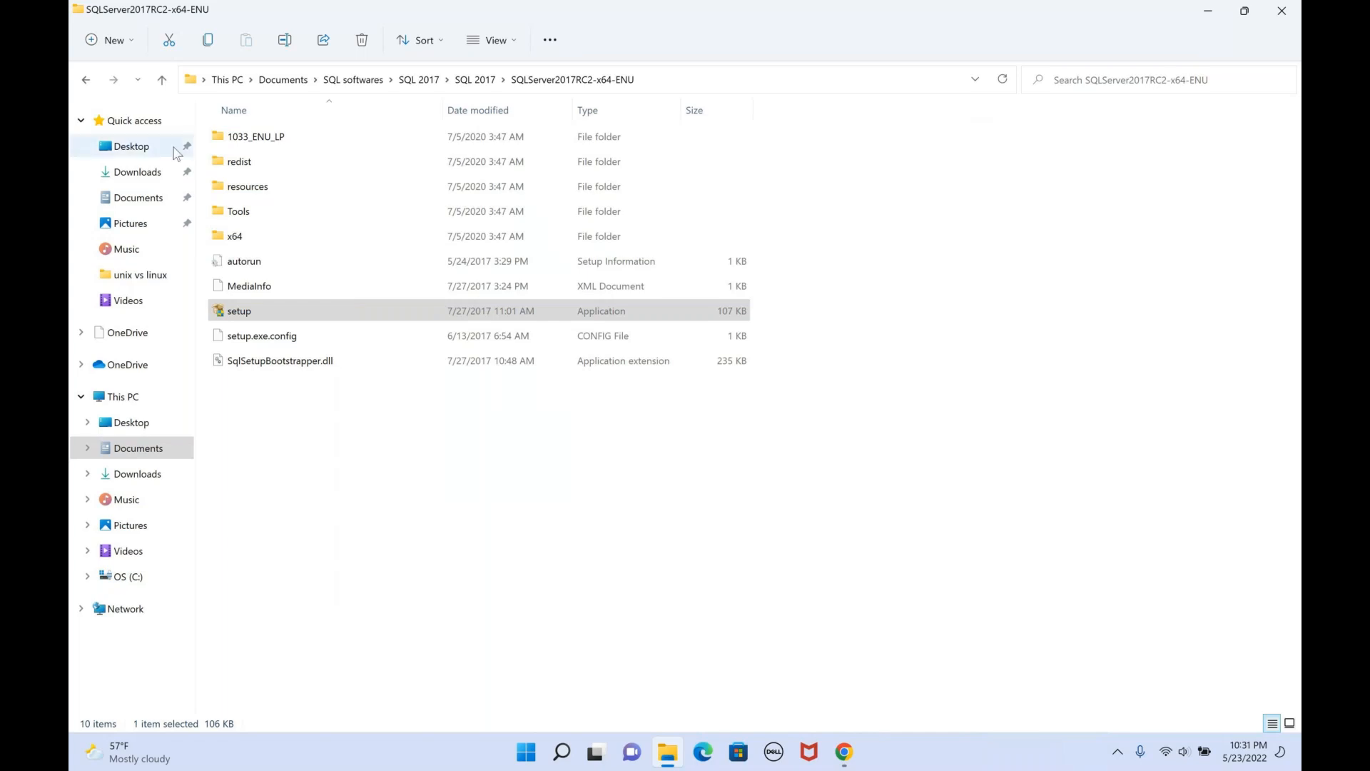
Install SQL Server Management Studio 17.2 using SSMS-Setup-ENU in the parent SQL 2017 folder, and close its installer
left_click(86, 80)
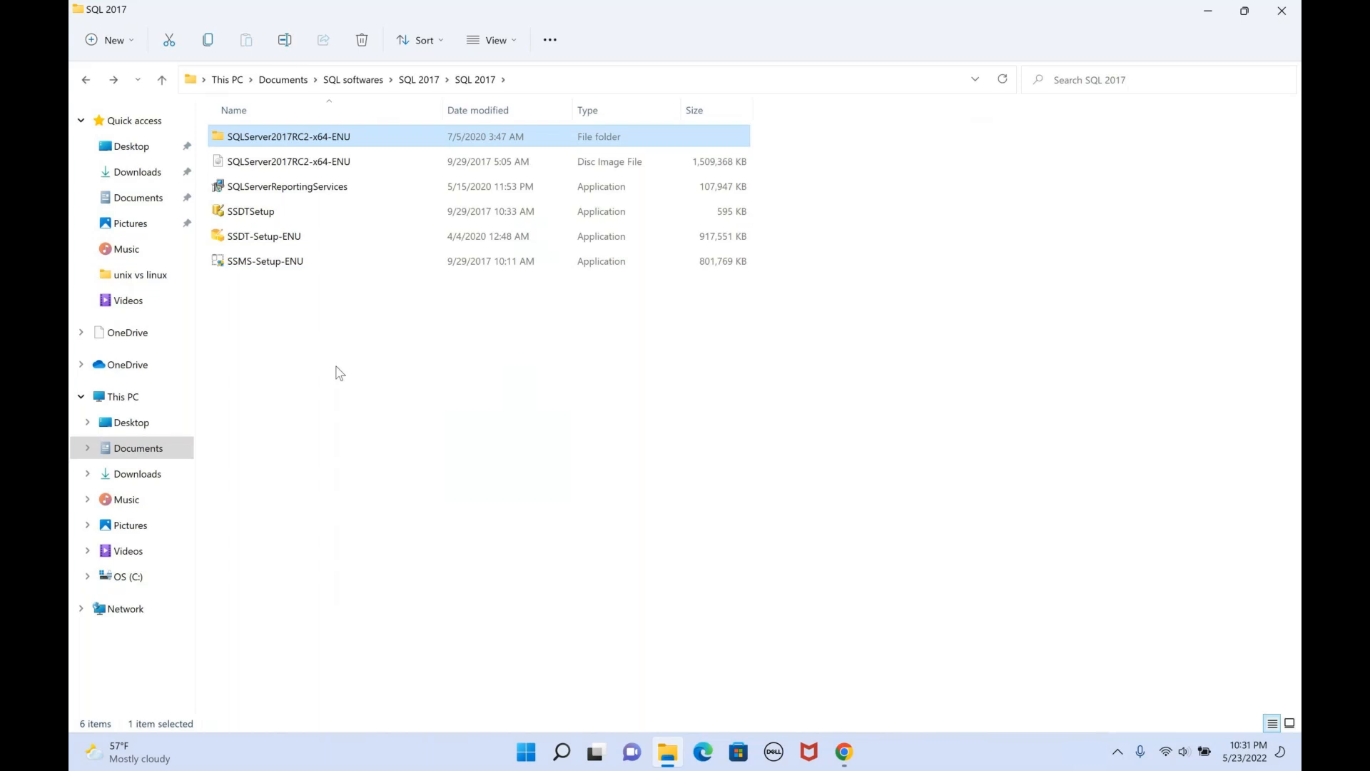
double_click(273, 262)
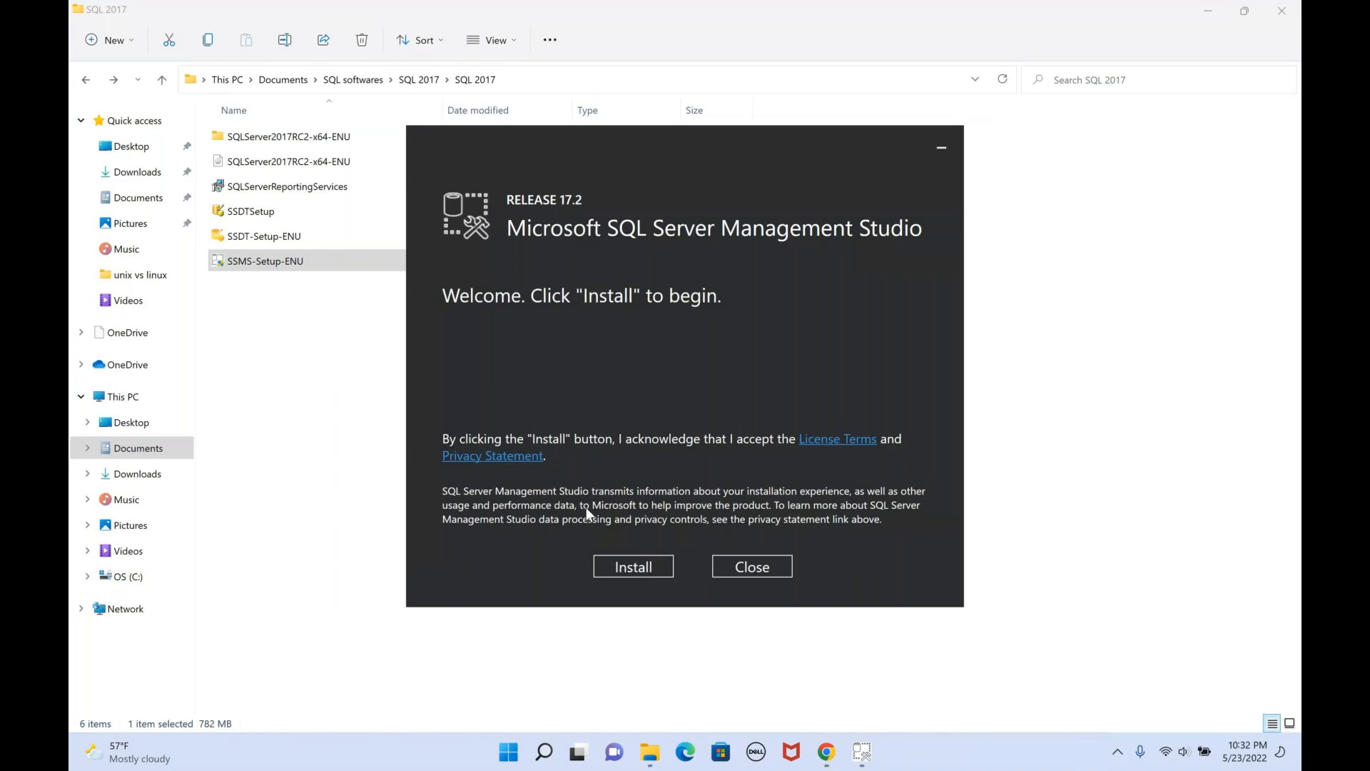
left_click(626, 568)
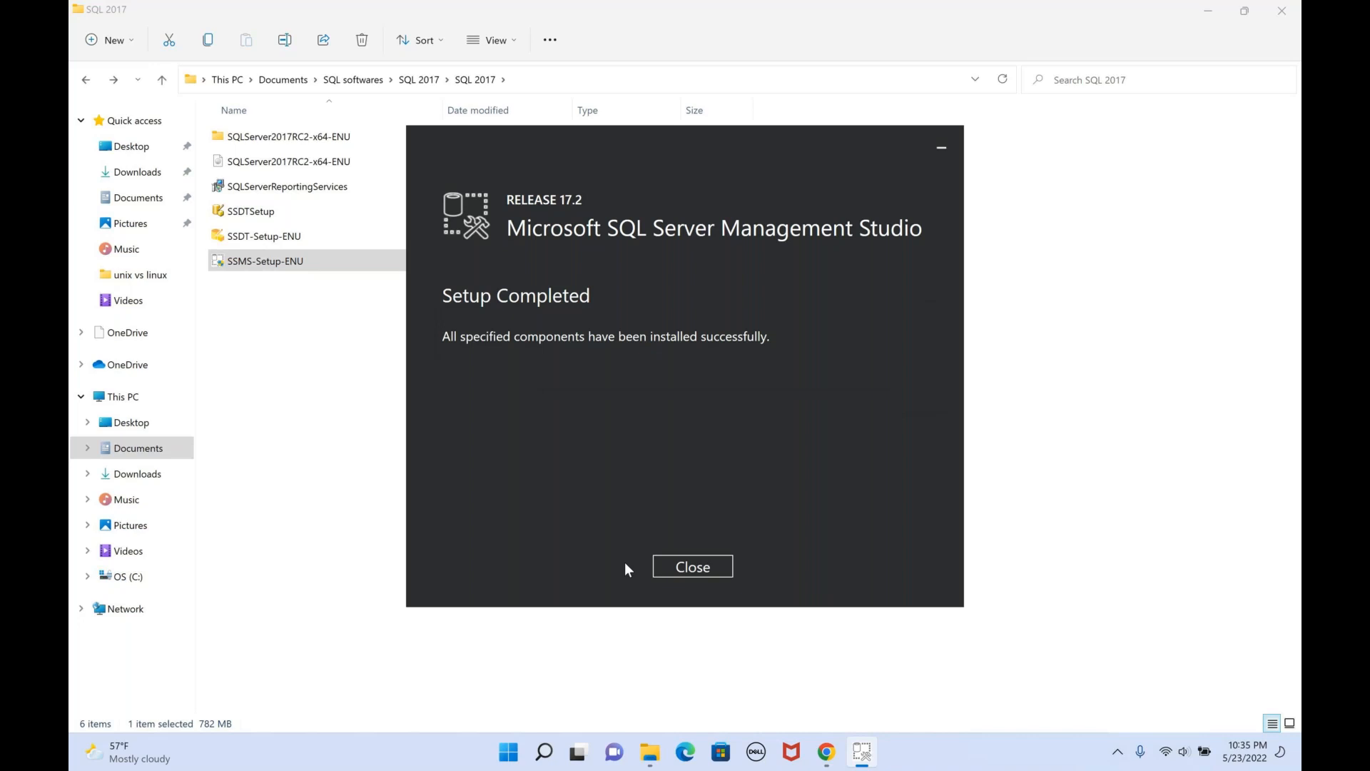
left_click(682, 569)
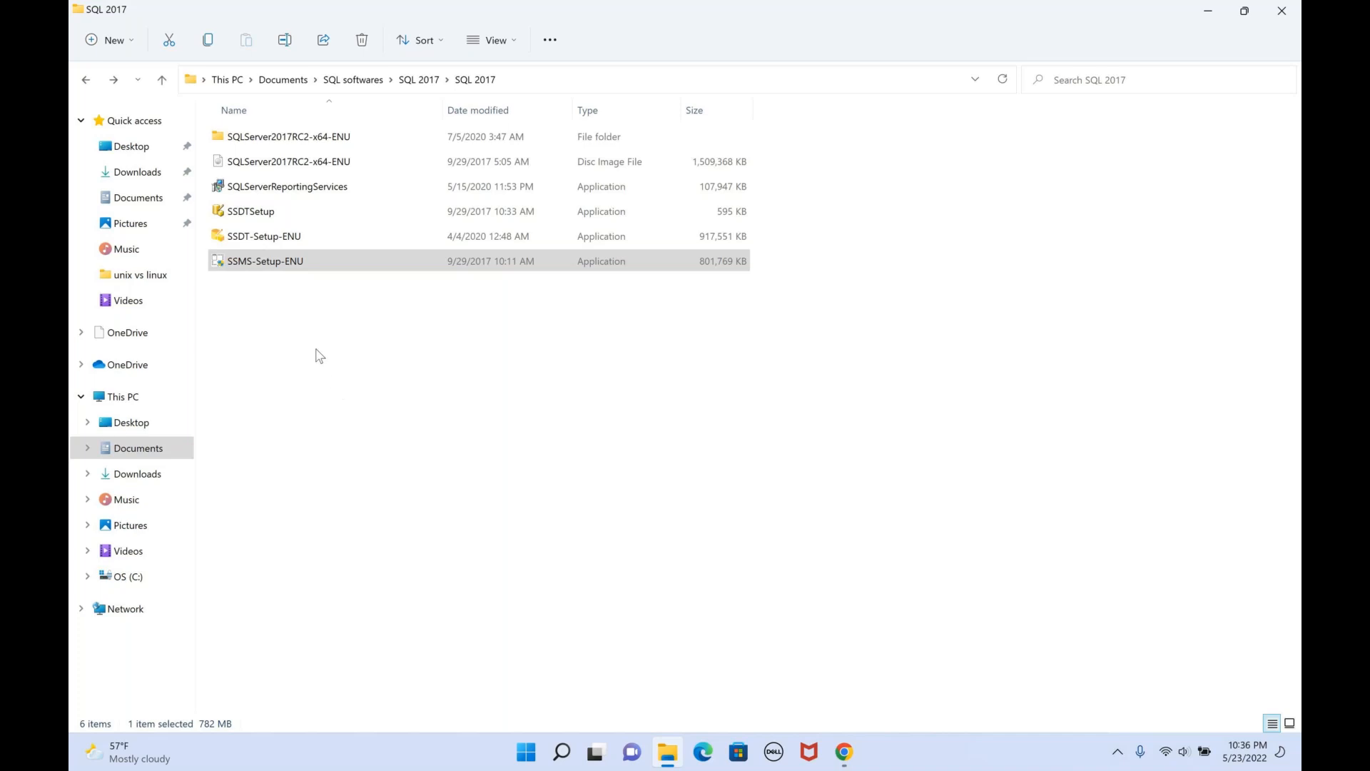
Try to install SQL Server Data Tools 15.9.4 from SSDT-Setup-ENU as a new Visual Studio 2017 instance with all features
left_click(284, 246)
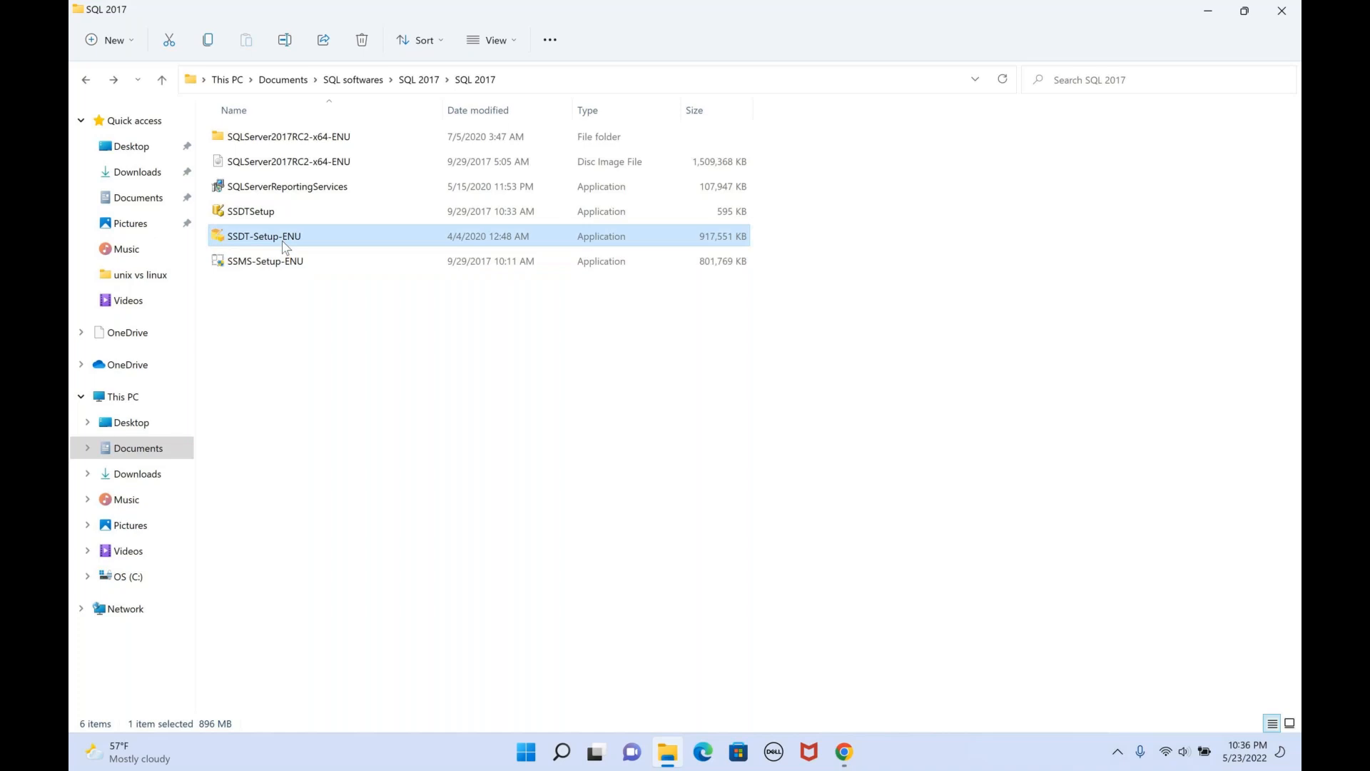
double_click(286, 247)
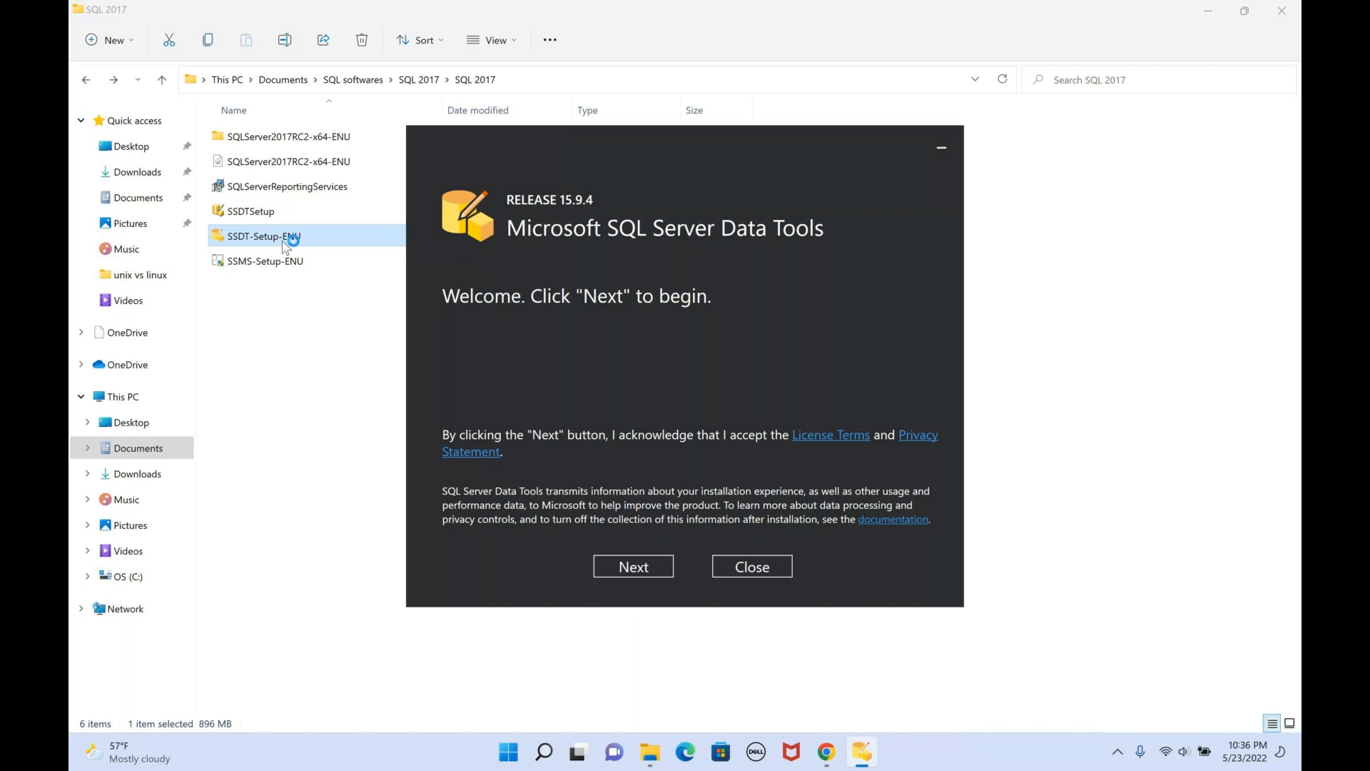
left_click(640, 566)
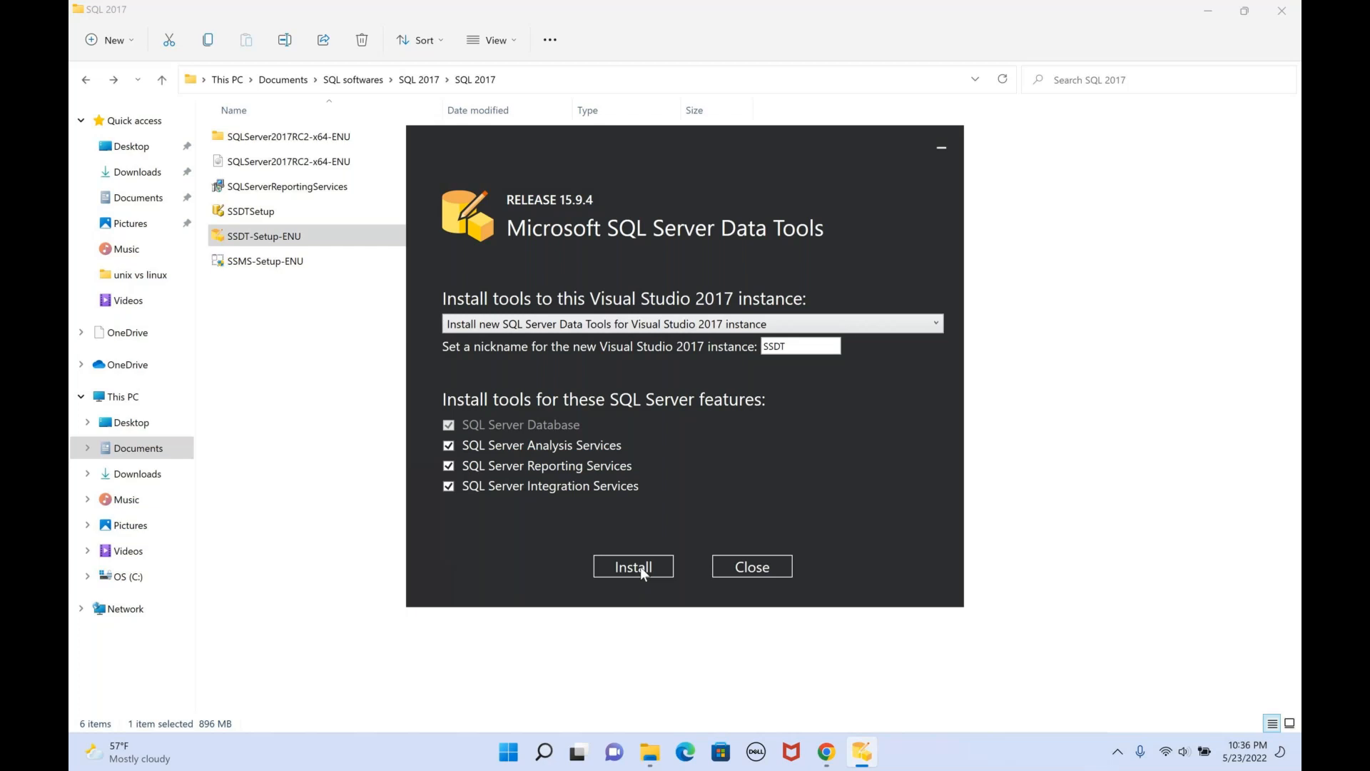
left_click(641, 568)
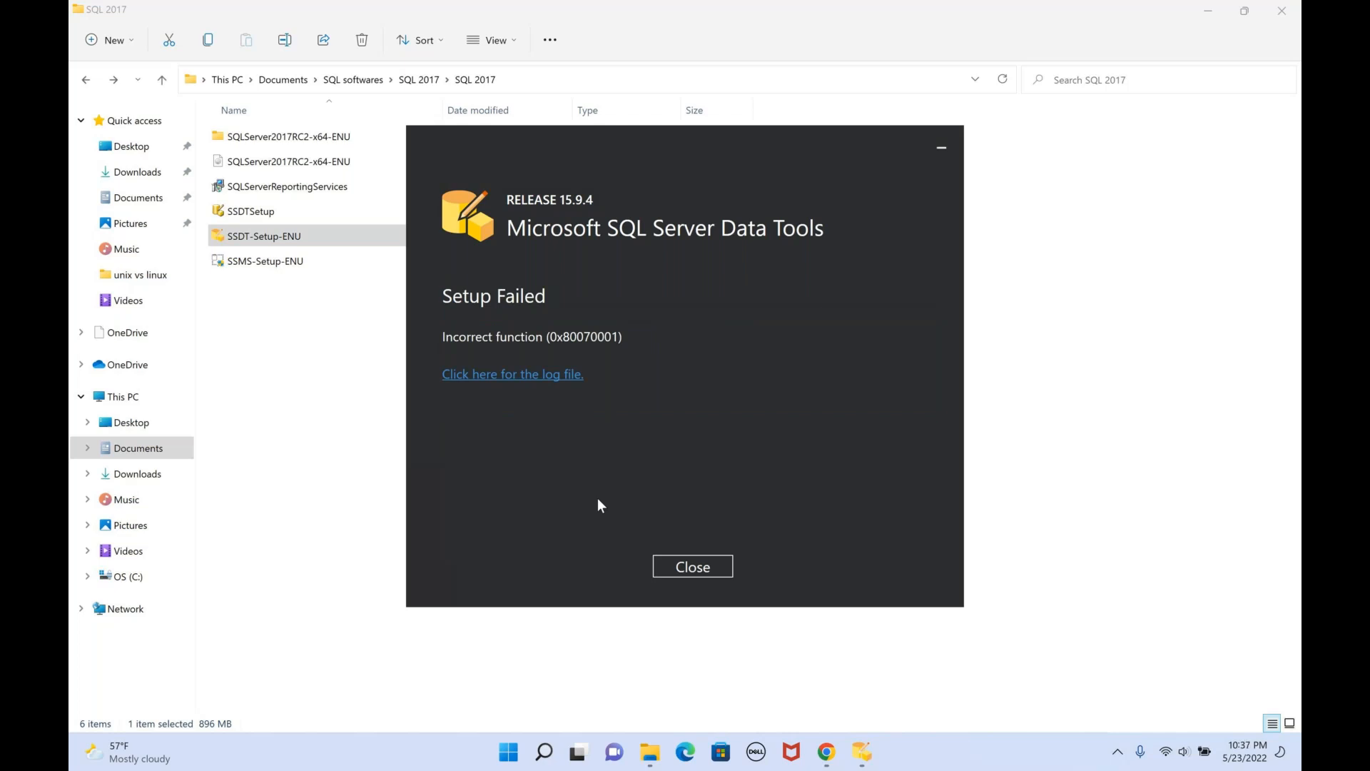
left_click(686, 566)
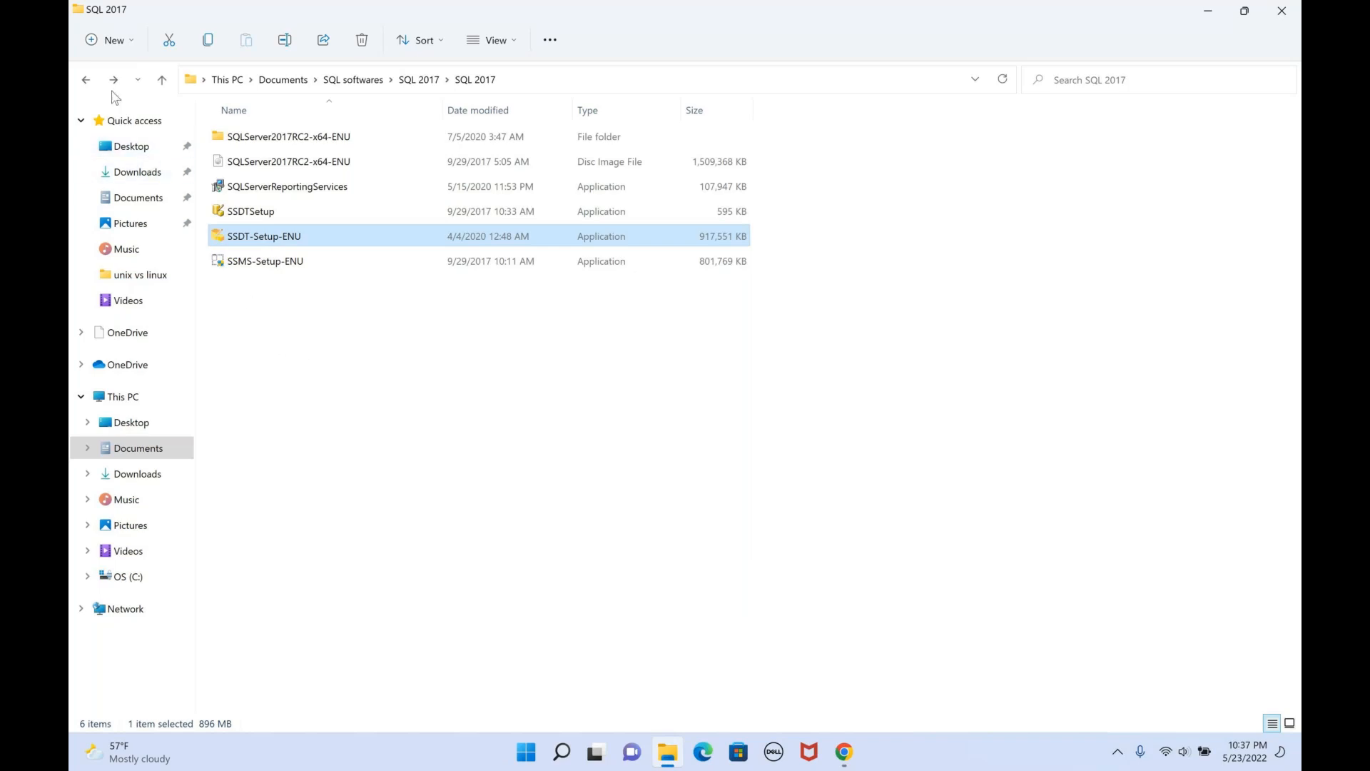
Run the vs_community installer from the SQL softwares folder and accept the Visual Studio Installer terms
left_click(87, 81)
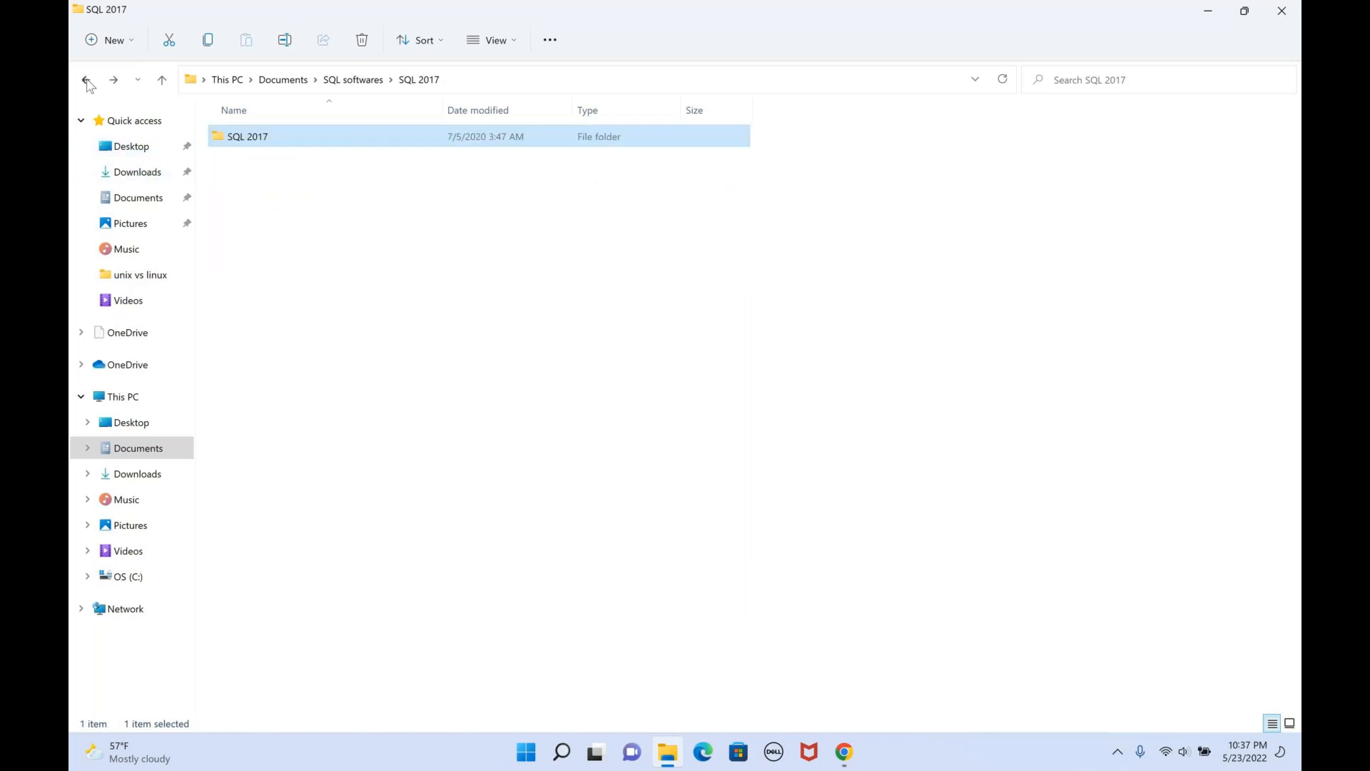
left_click(87, 81)
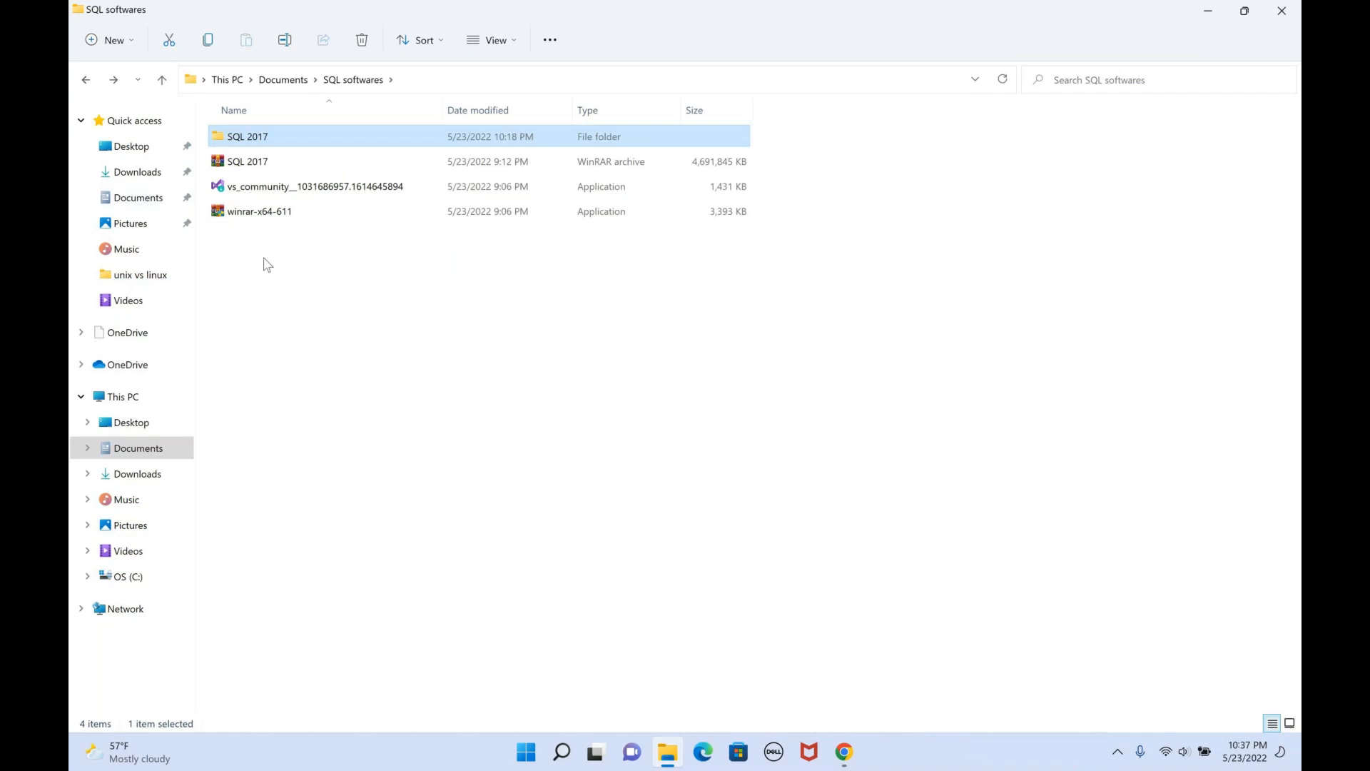
left_click(281, 190)
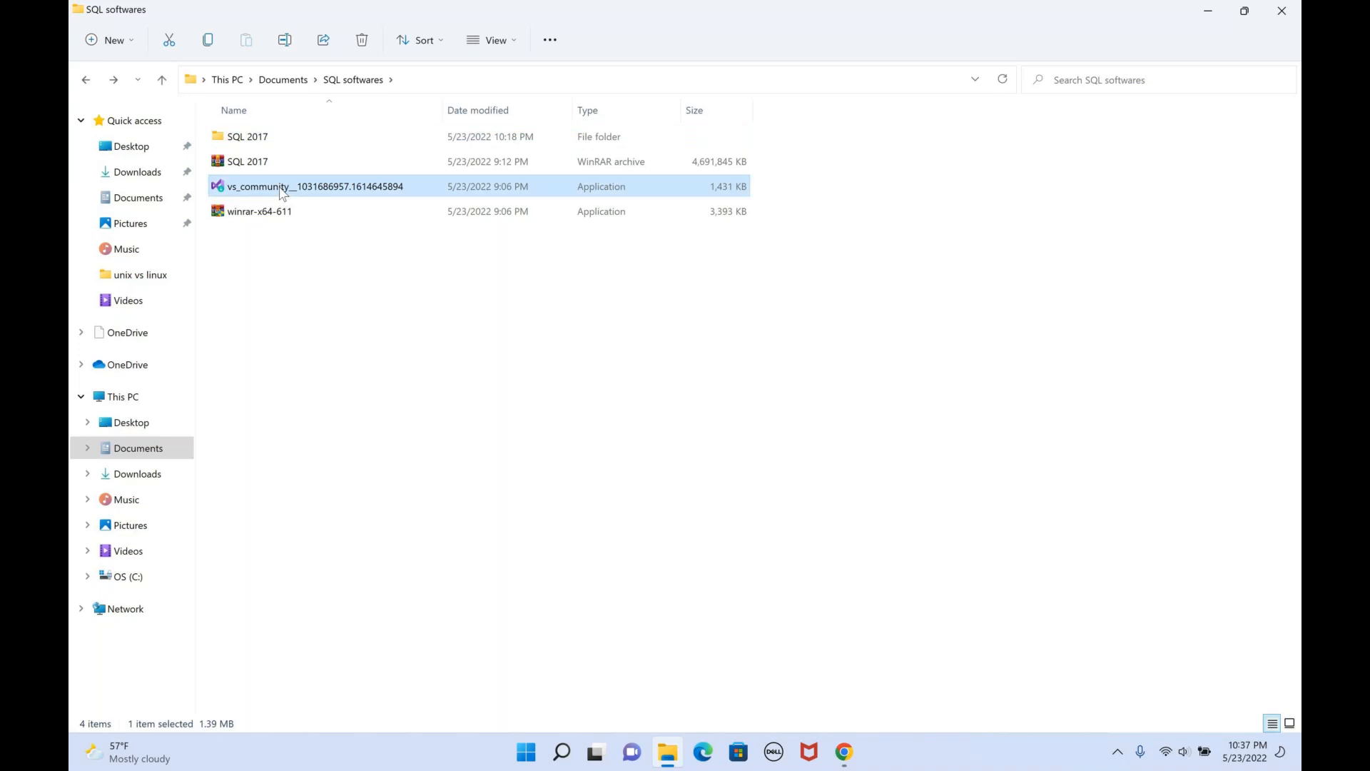
double_click(283, 190)
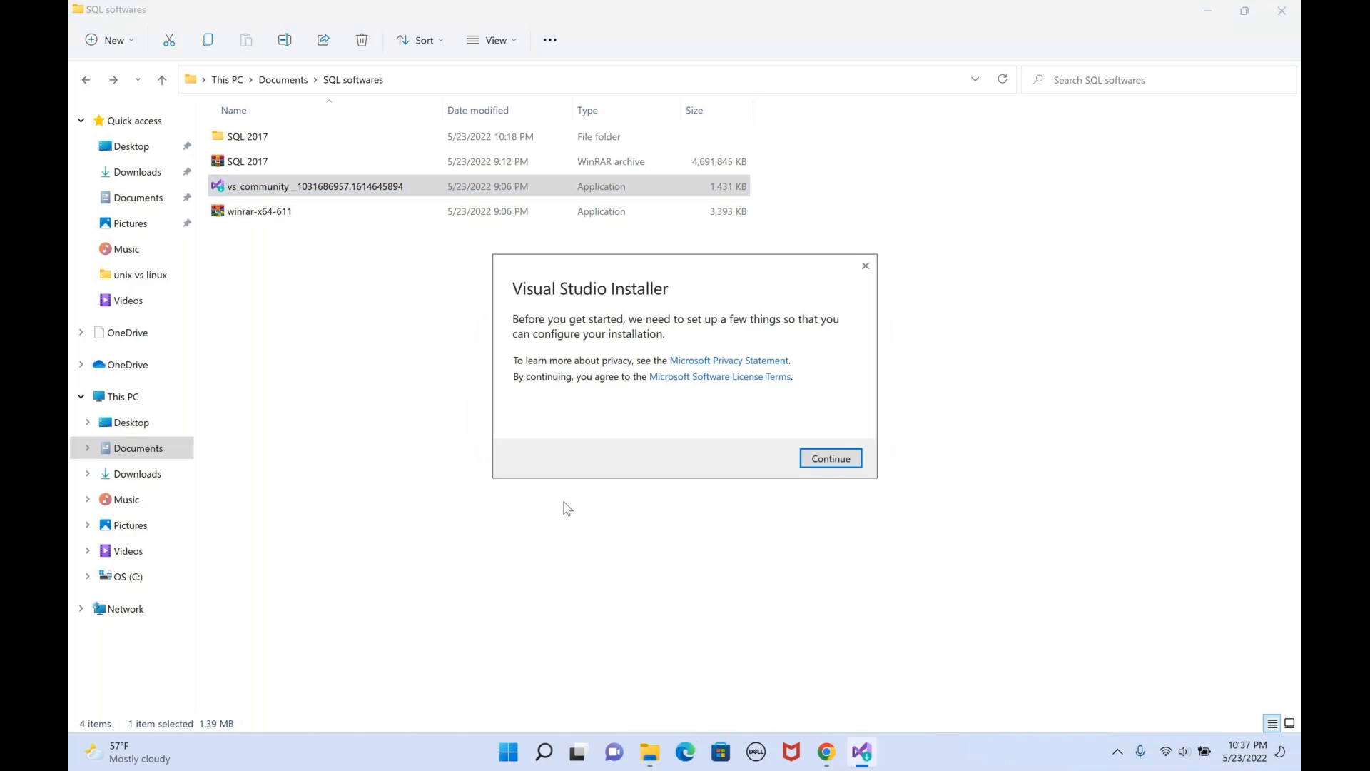
left_click(847, 457)
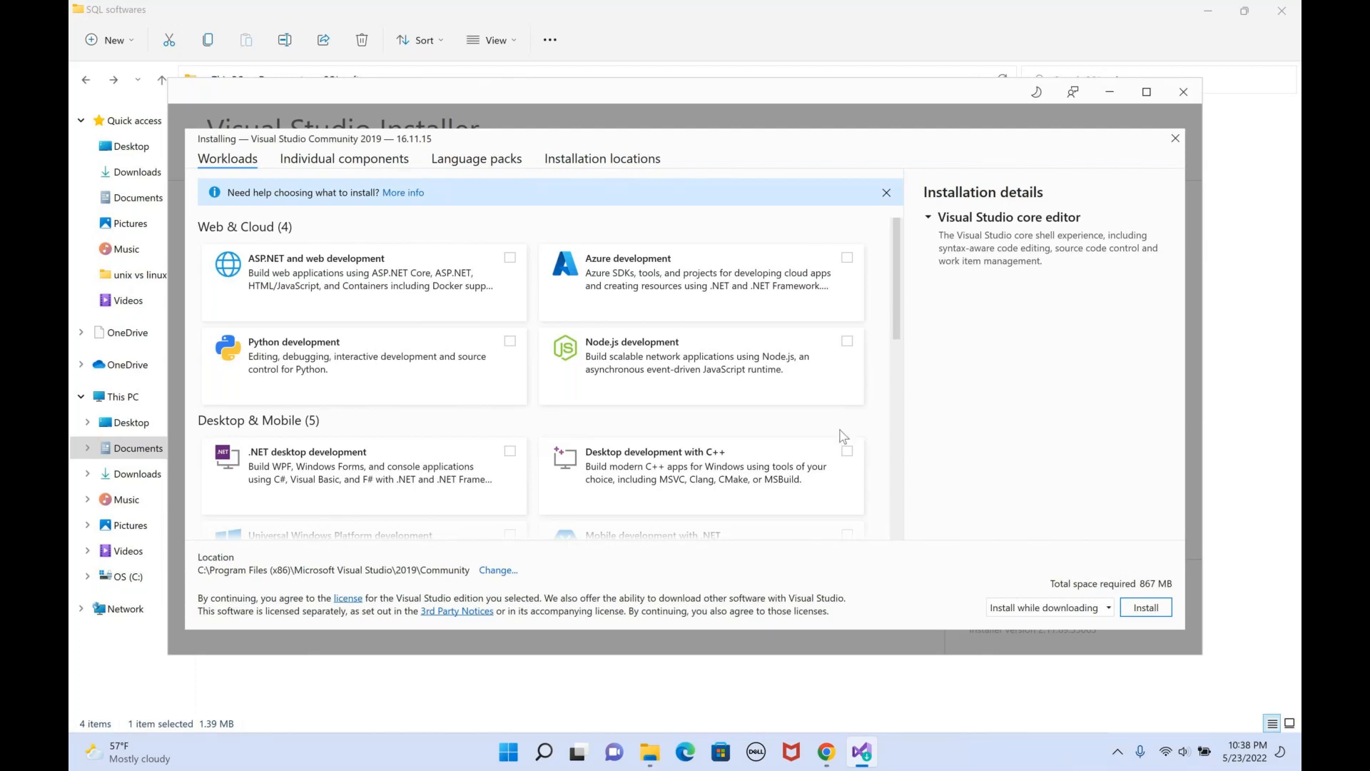
Install Visual Studio Community 2019 with the Data storage and processing workload, keeping its default optional components
scroll(719, 438, "down", 5)
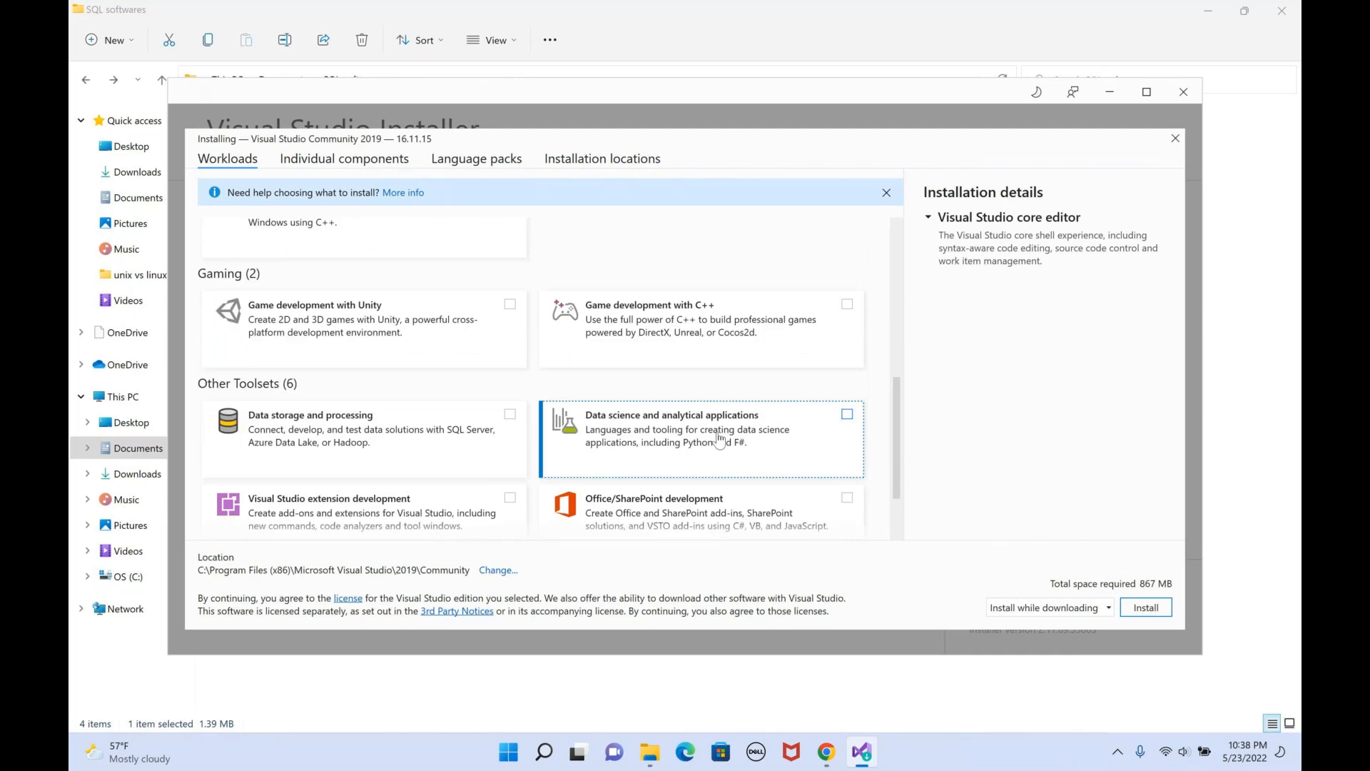
scroll(719, 438, "down", 2)
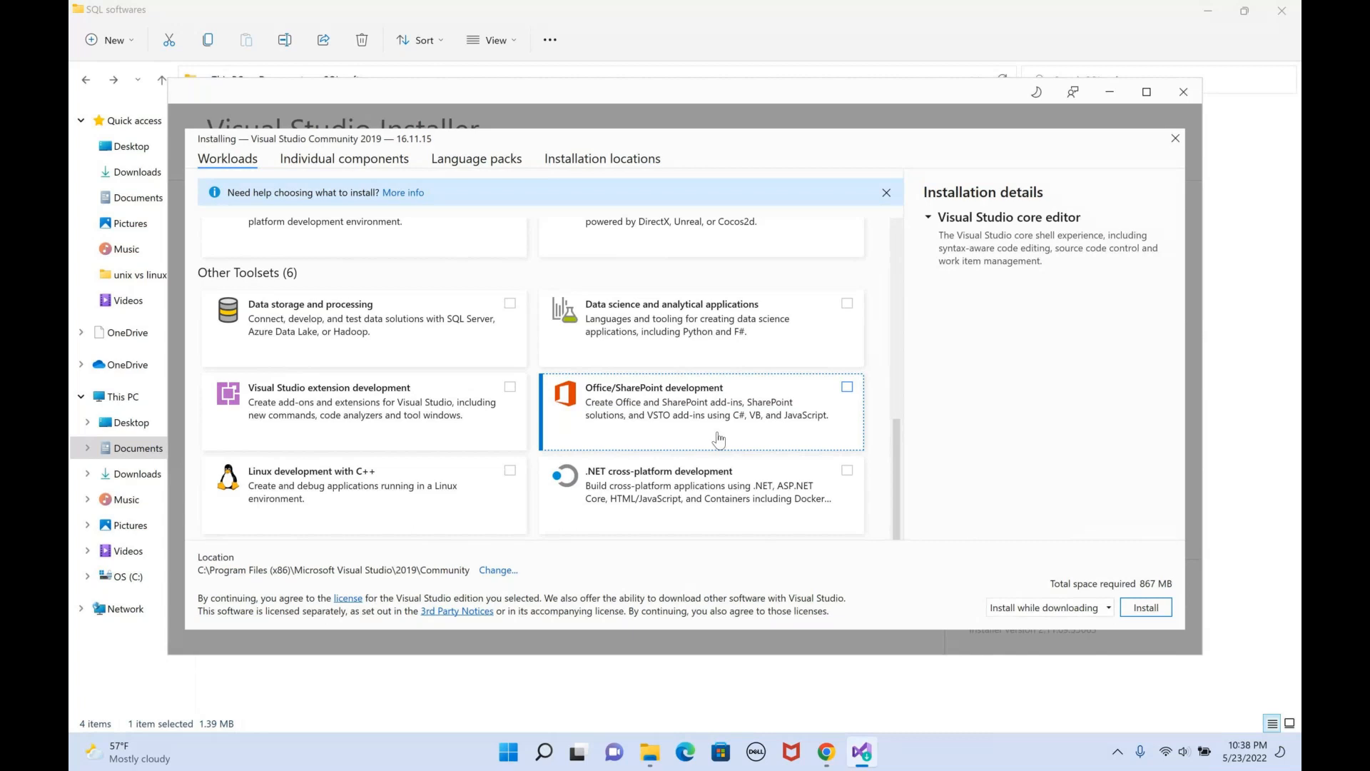
left_click(510, 306)
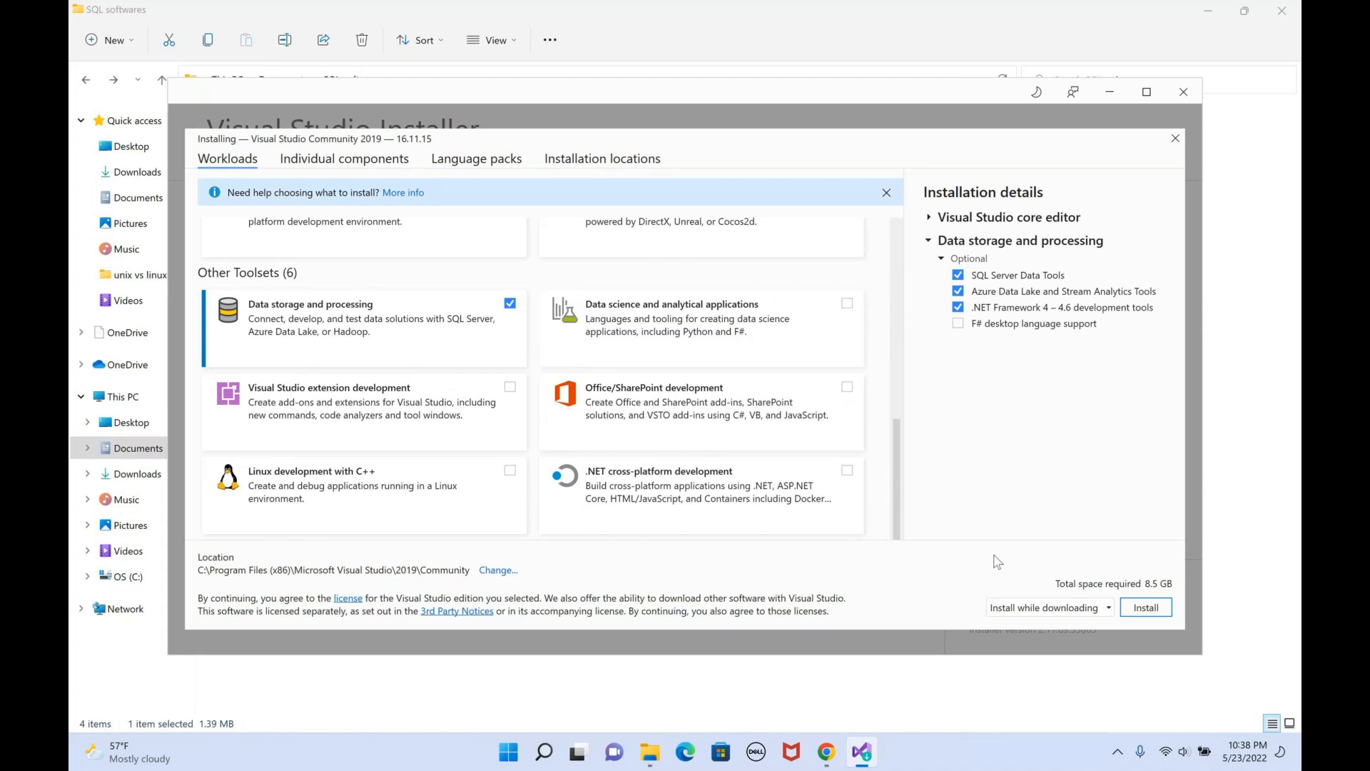
left_click(1146, 612)
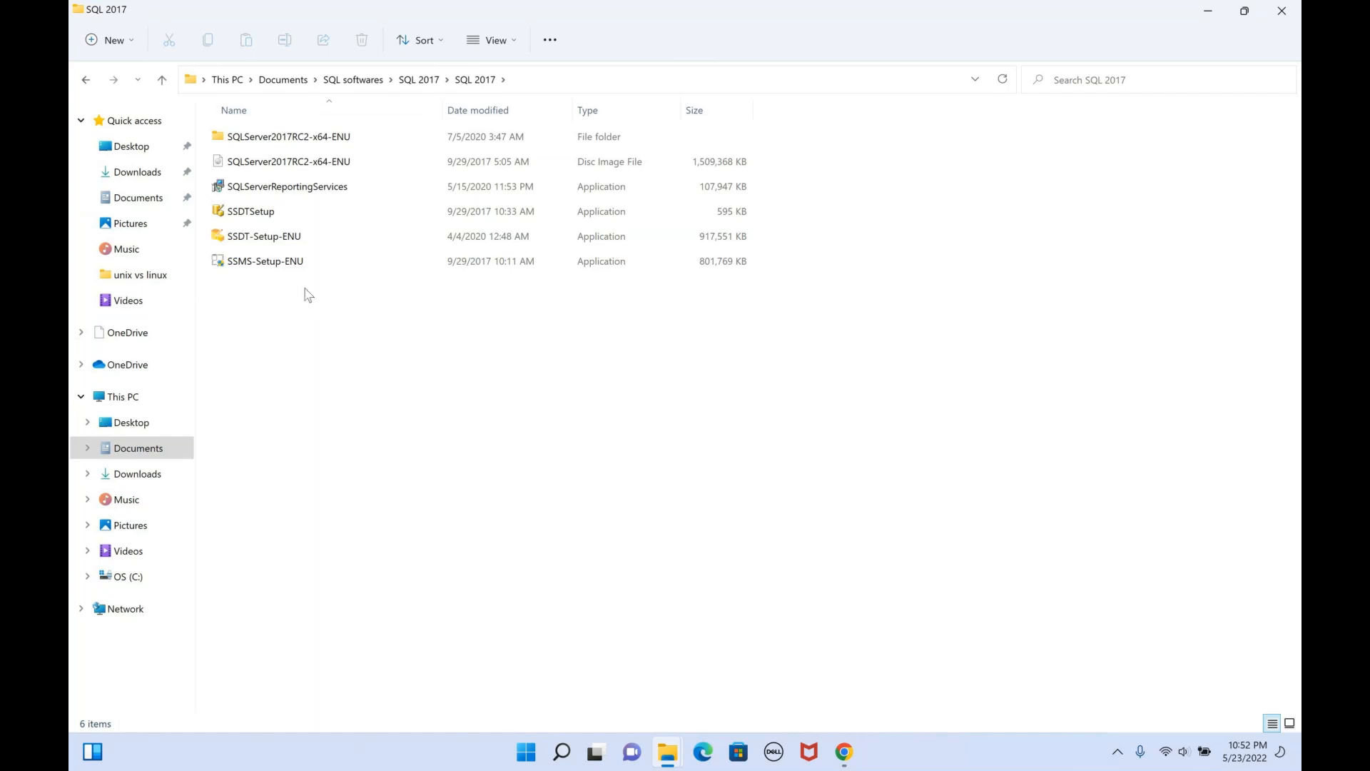
Retry the SSDT-Setup-ENU installation, checking the Visual Studio instance choices and keeping the new 2017 instance, and close the installer
left_click(282, 245)
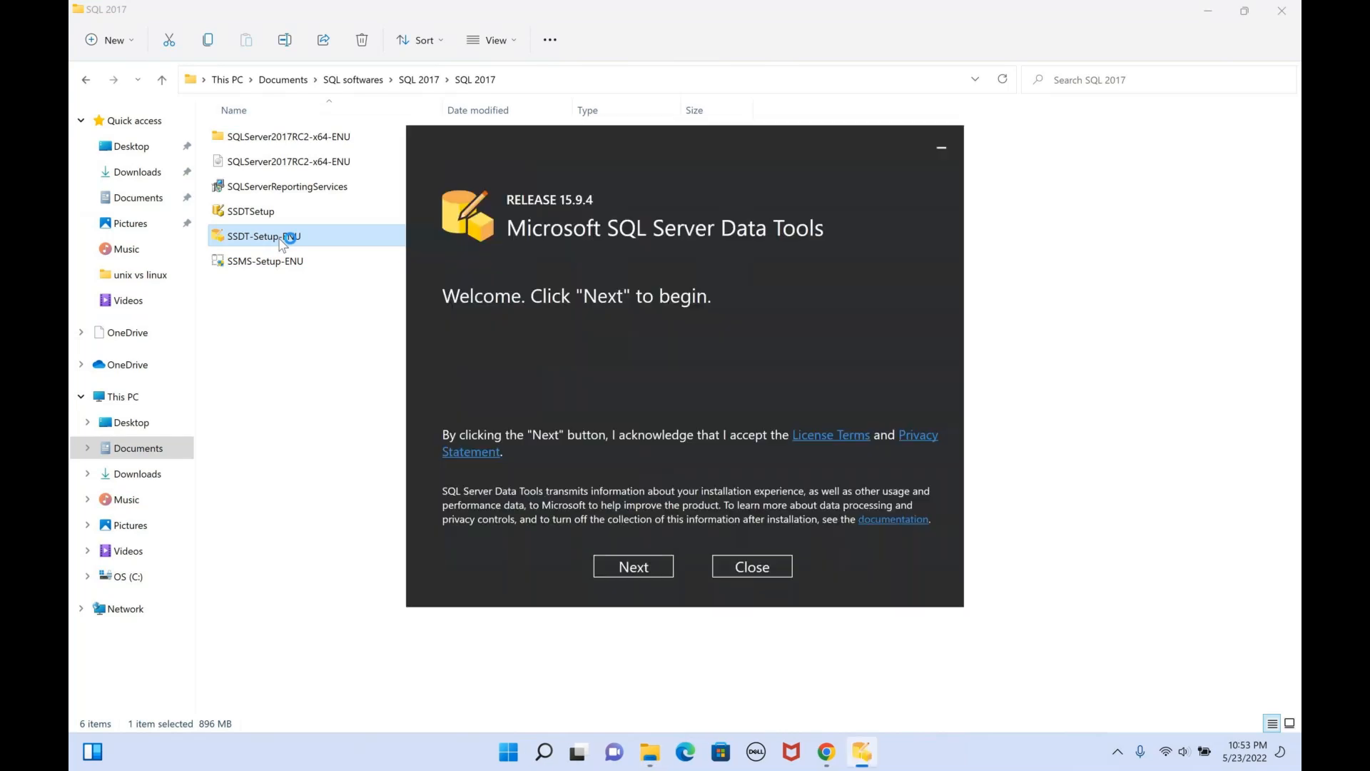
left_click(623, 573)
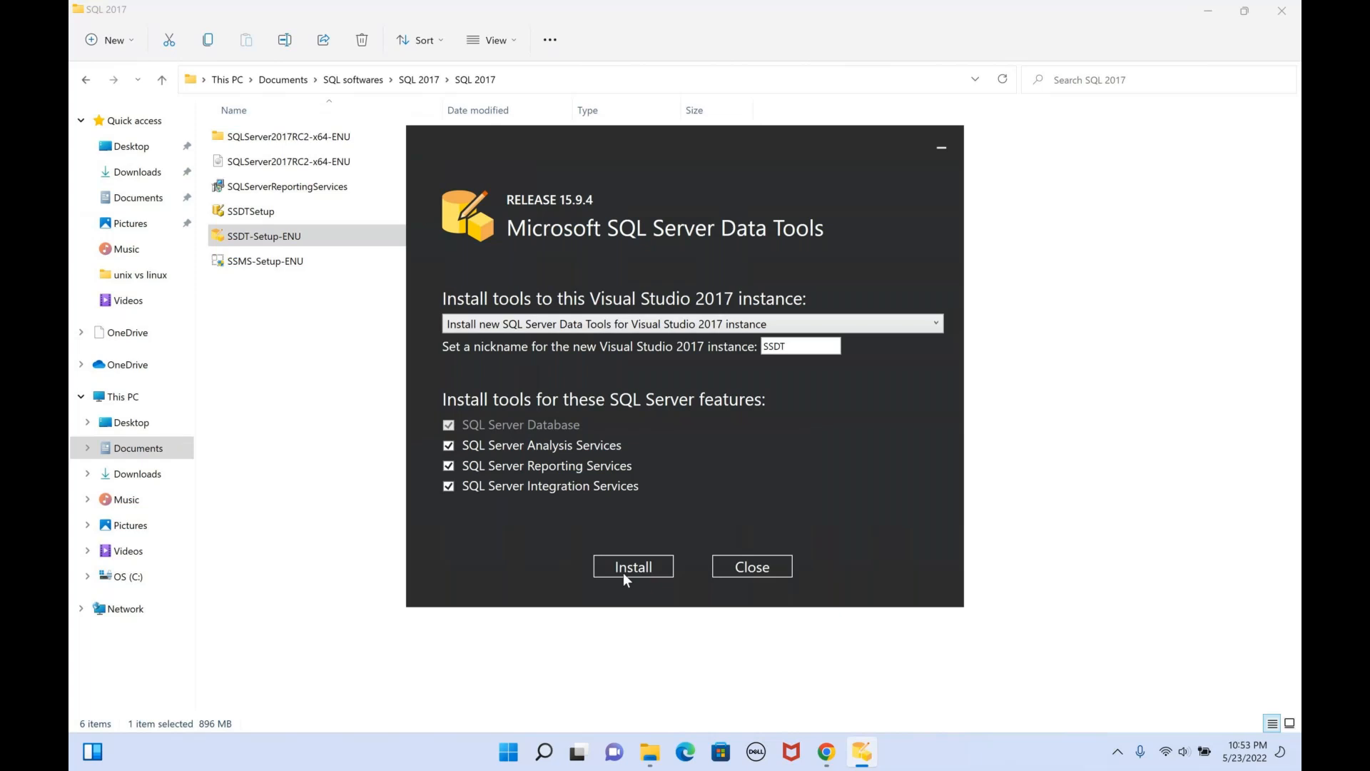
left_click(724, 328)
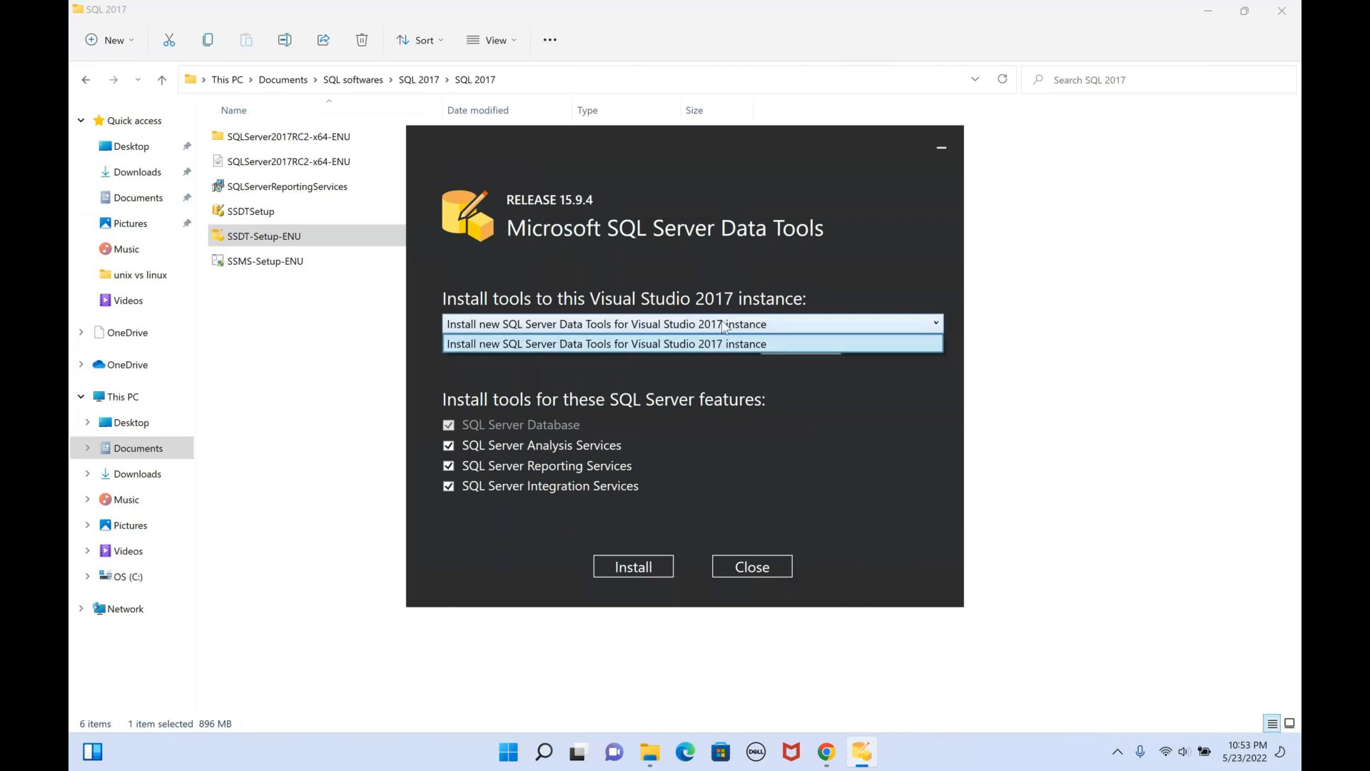
left_click(724, 327)
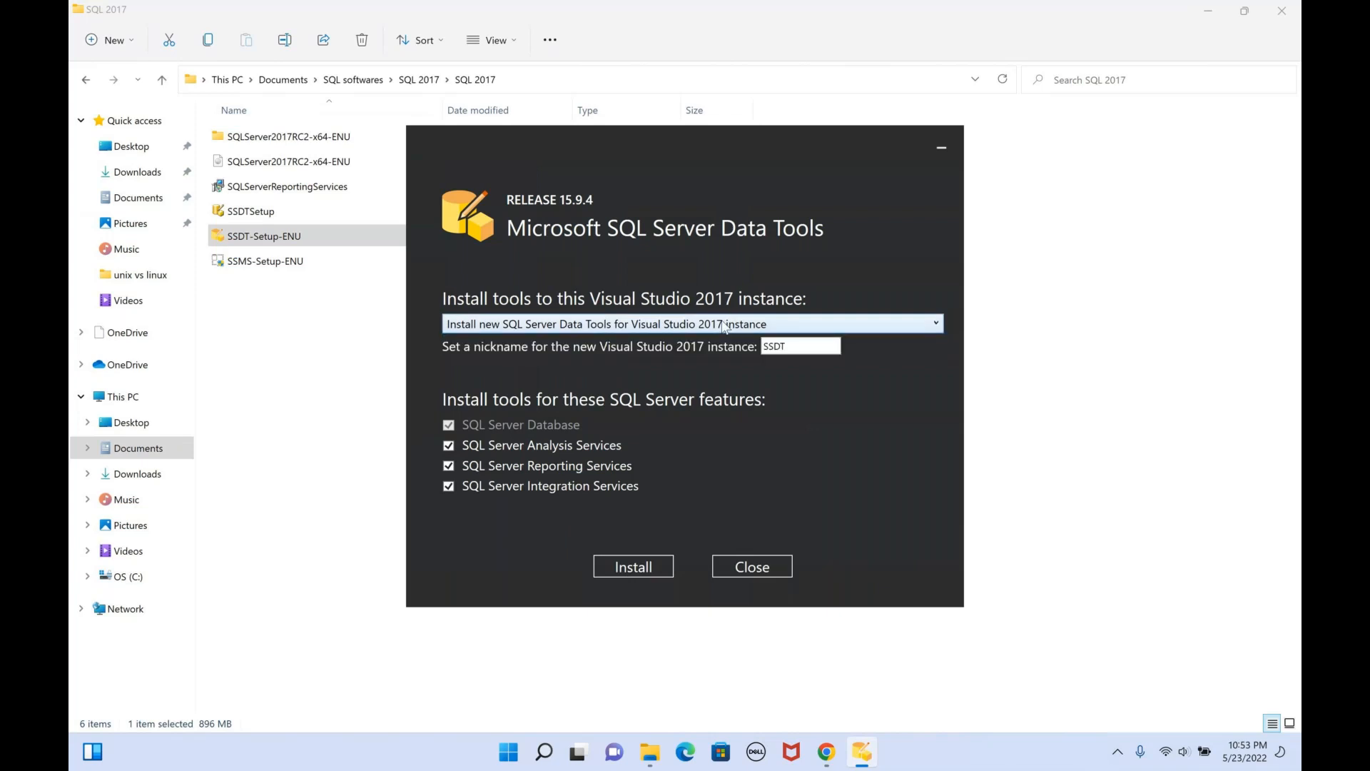
left_click(631, 565)
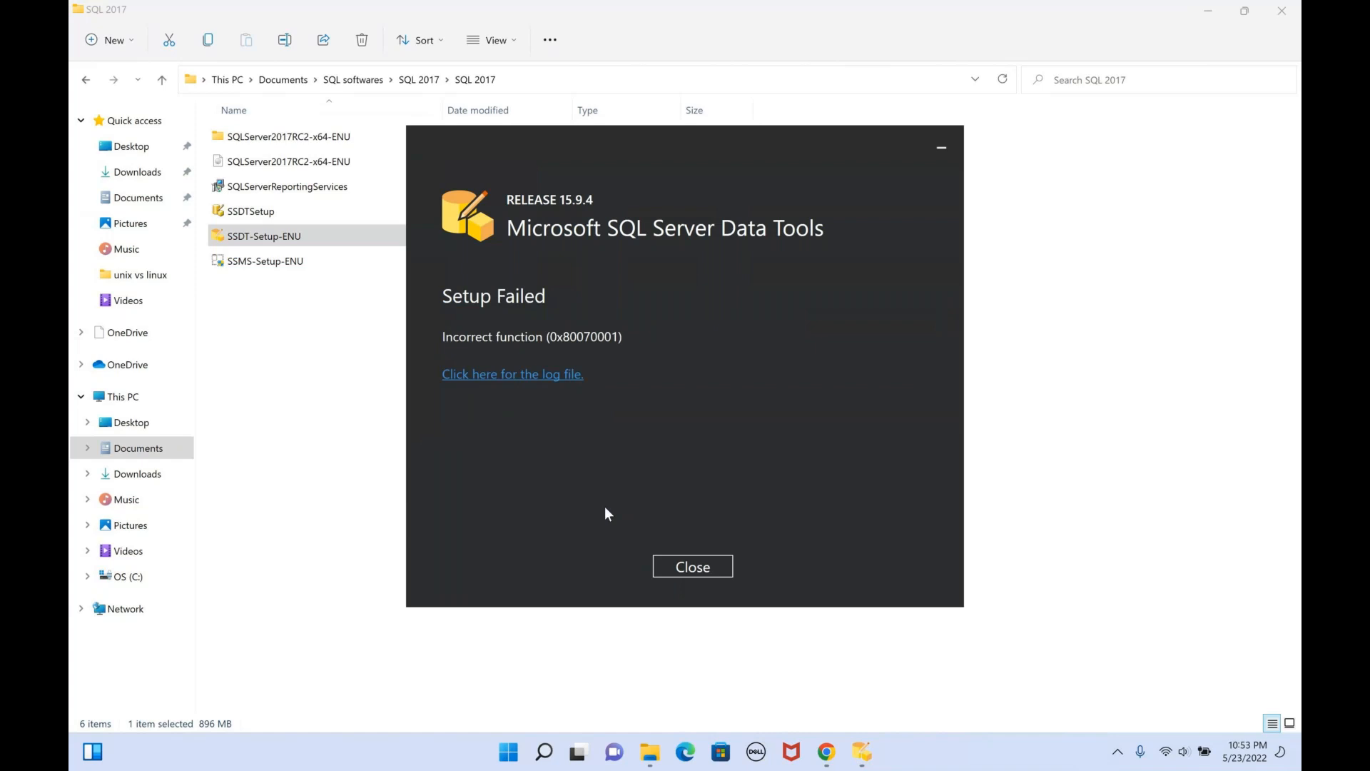
left_click(687, 568)
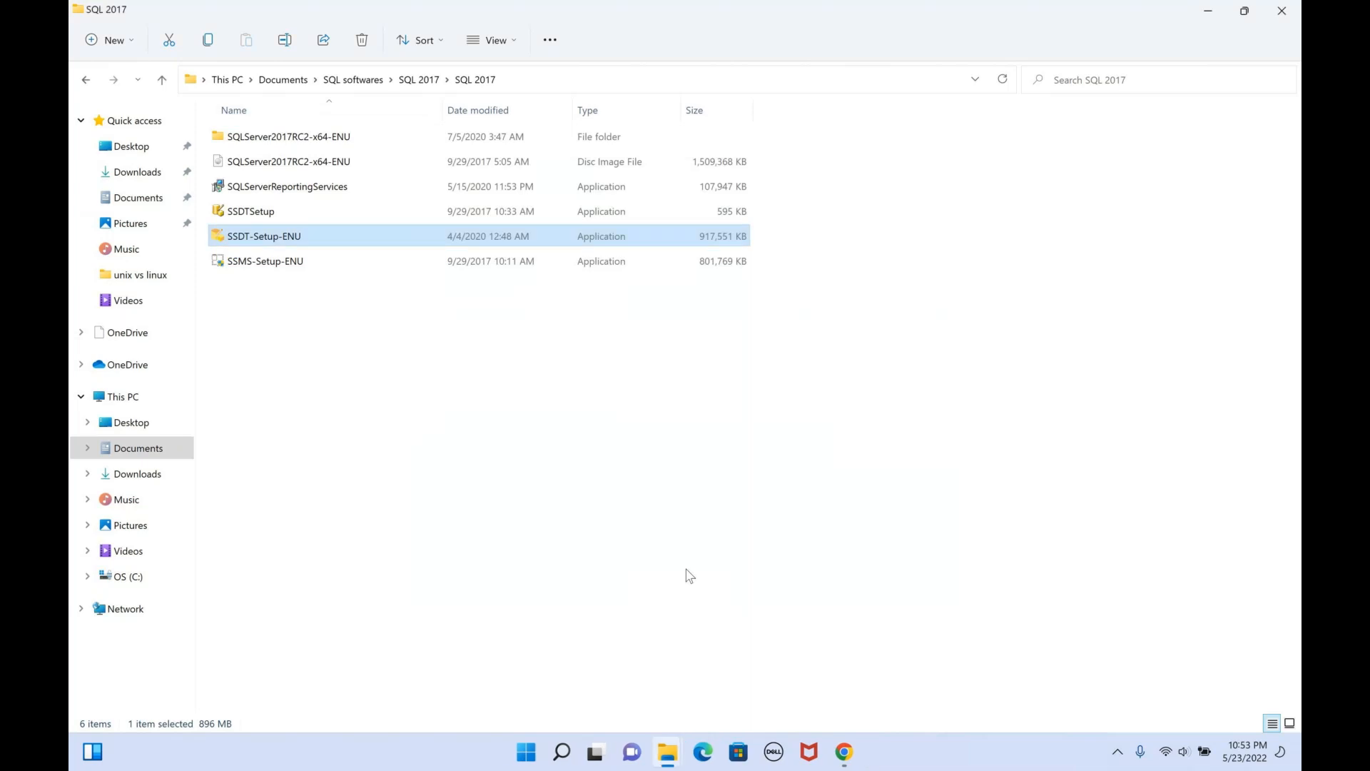
Search Windows for "vis" and open Visual Studio Installer
left_click(563, 761)
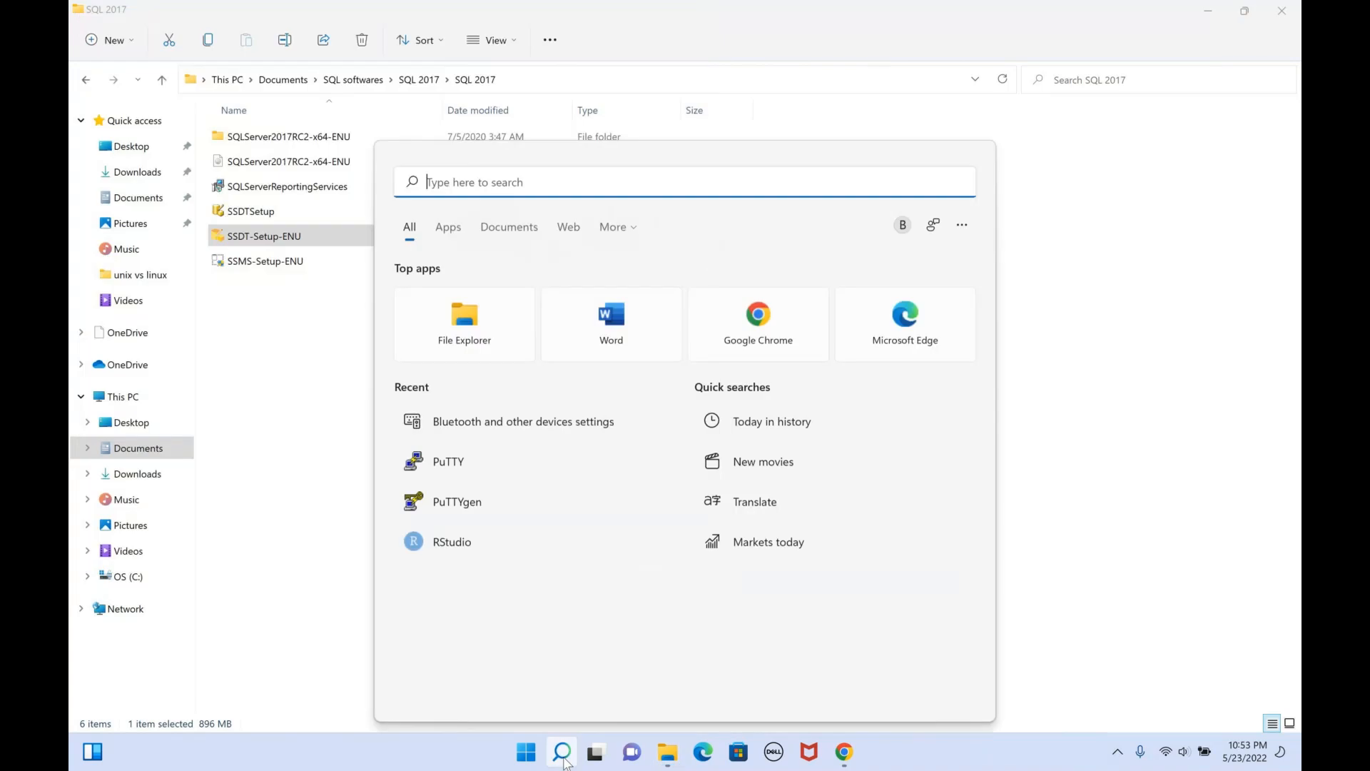
type("vi")
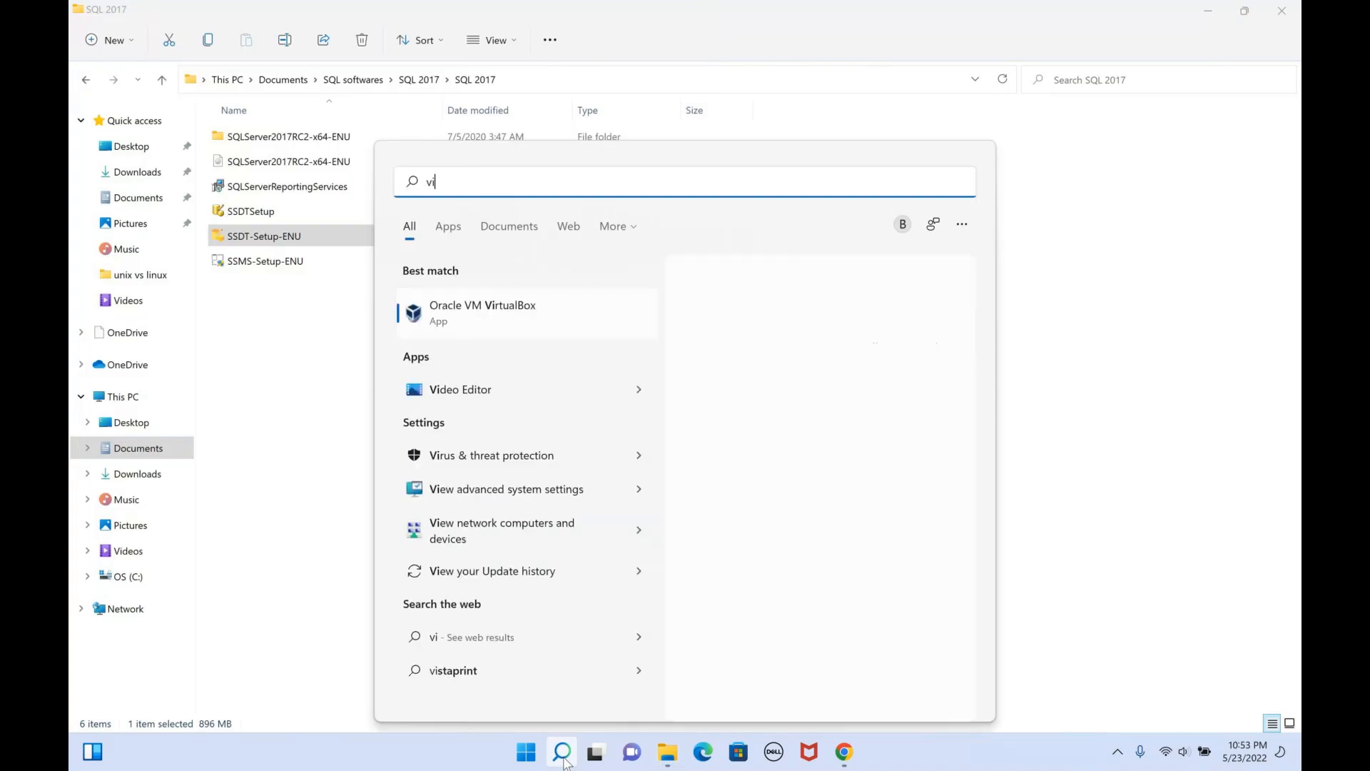
type("s")
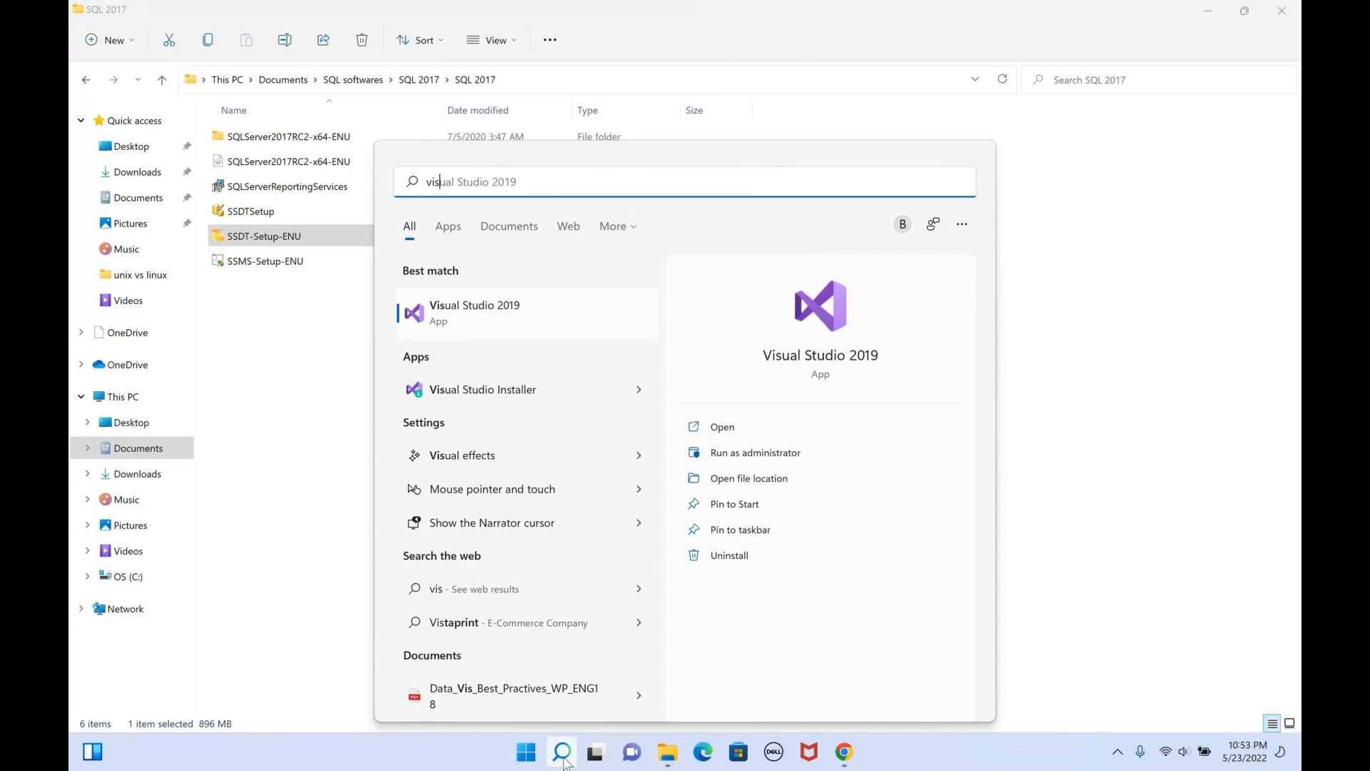
left_click(561, 390)
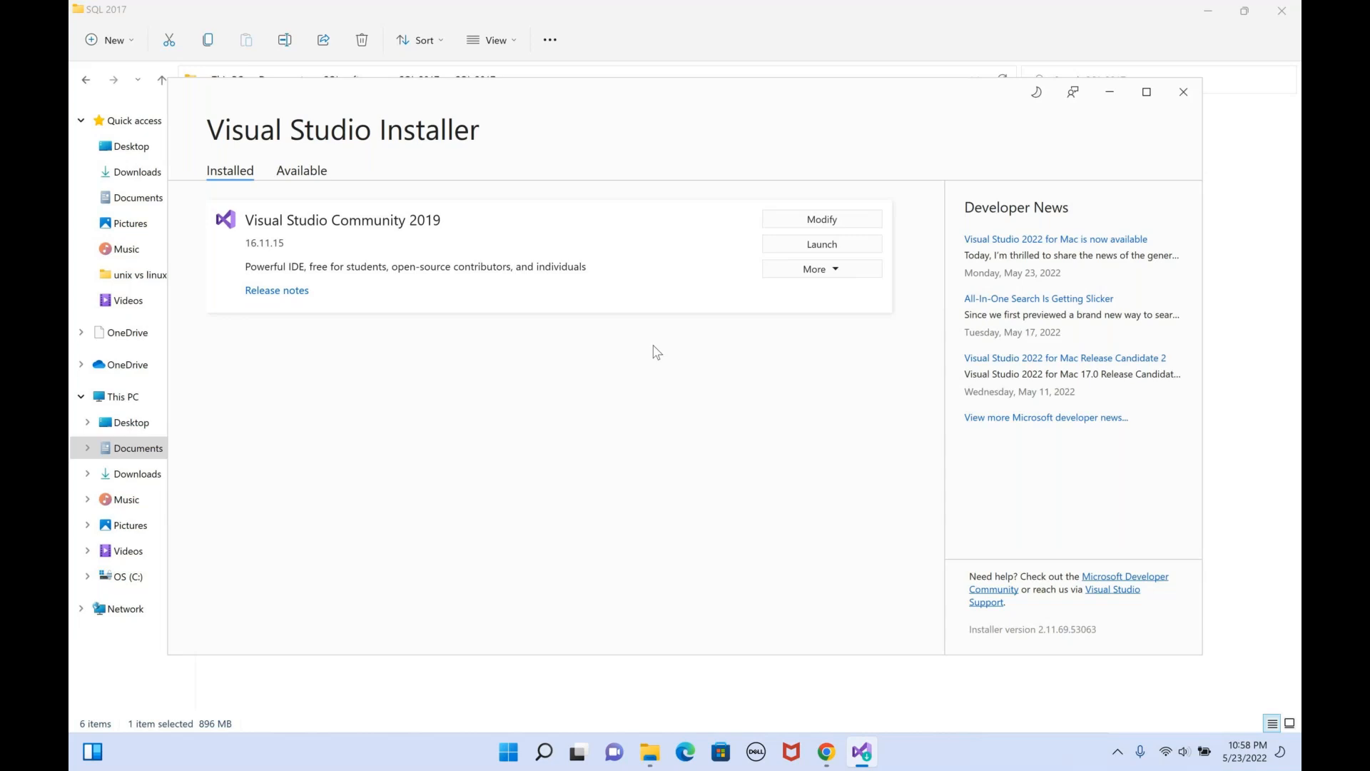
Launch Visual Studio Community 2019, skip signing in, and start it with General development settings and the Blue theme
left_click(805, 247)
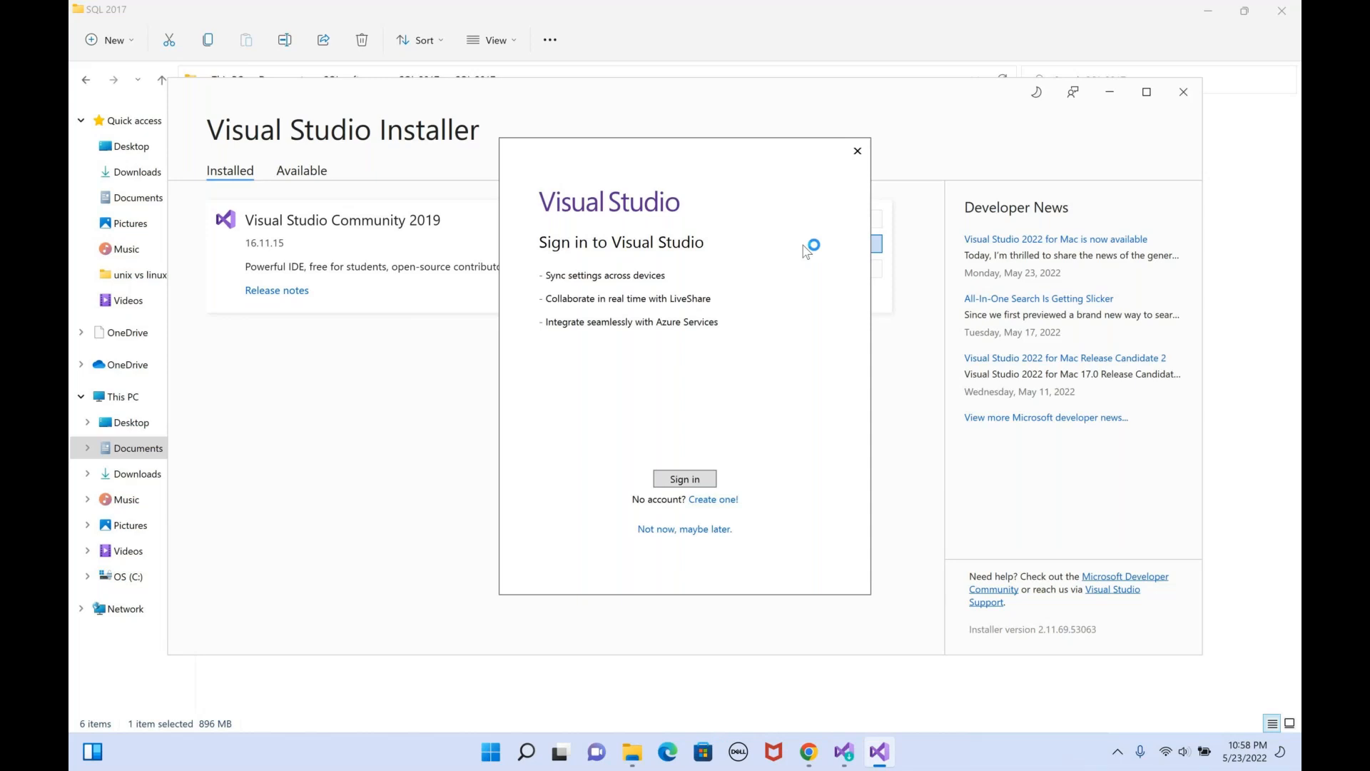
left_click(703, 530)
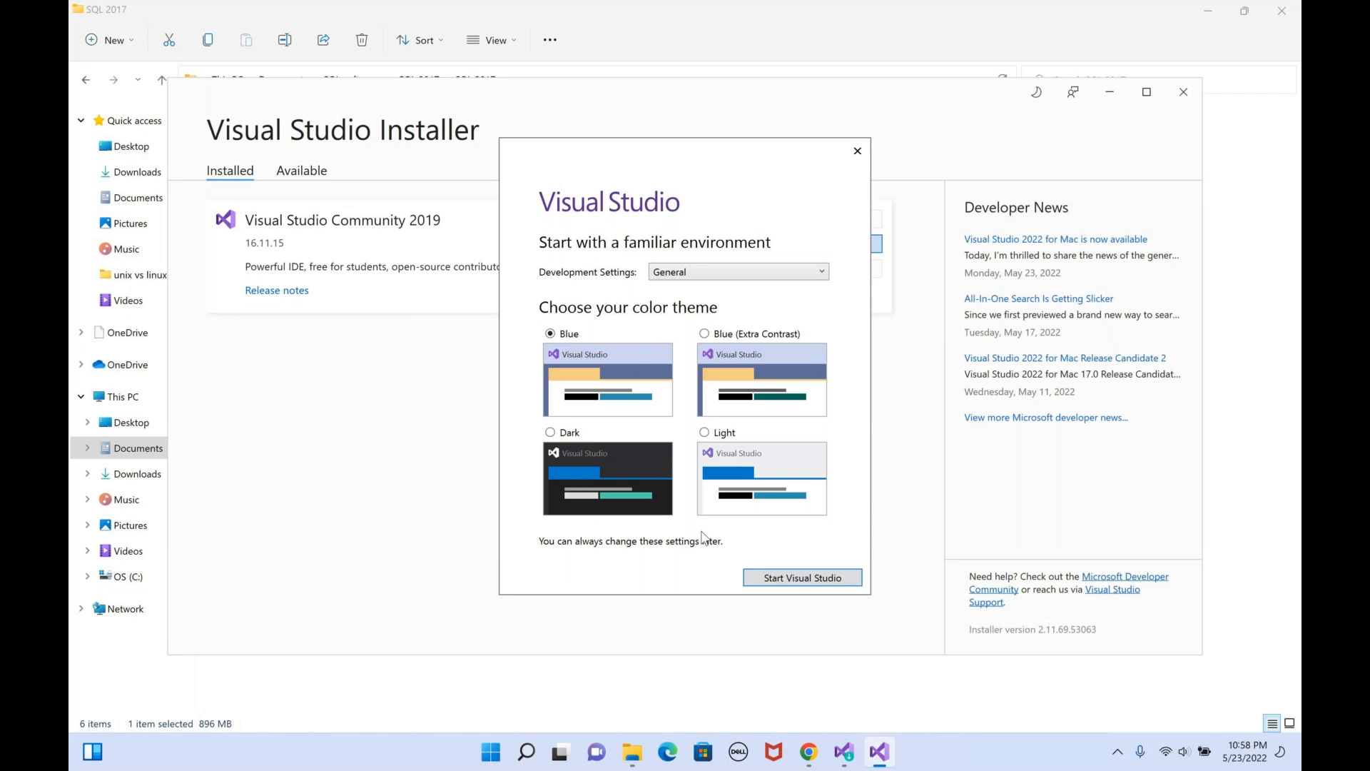
left_click(817, 577)
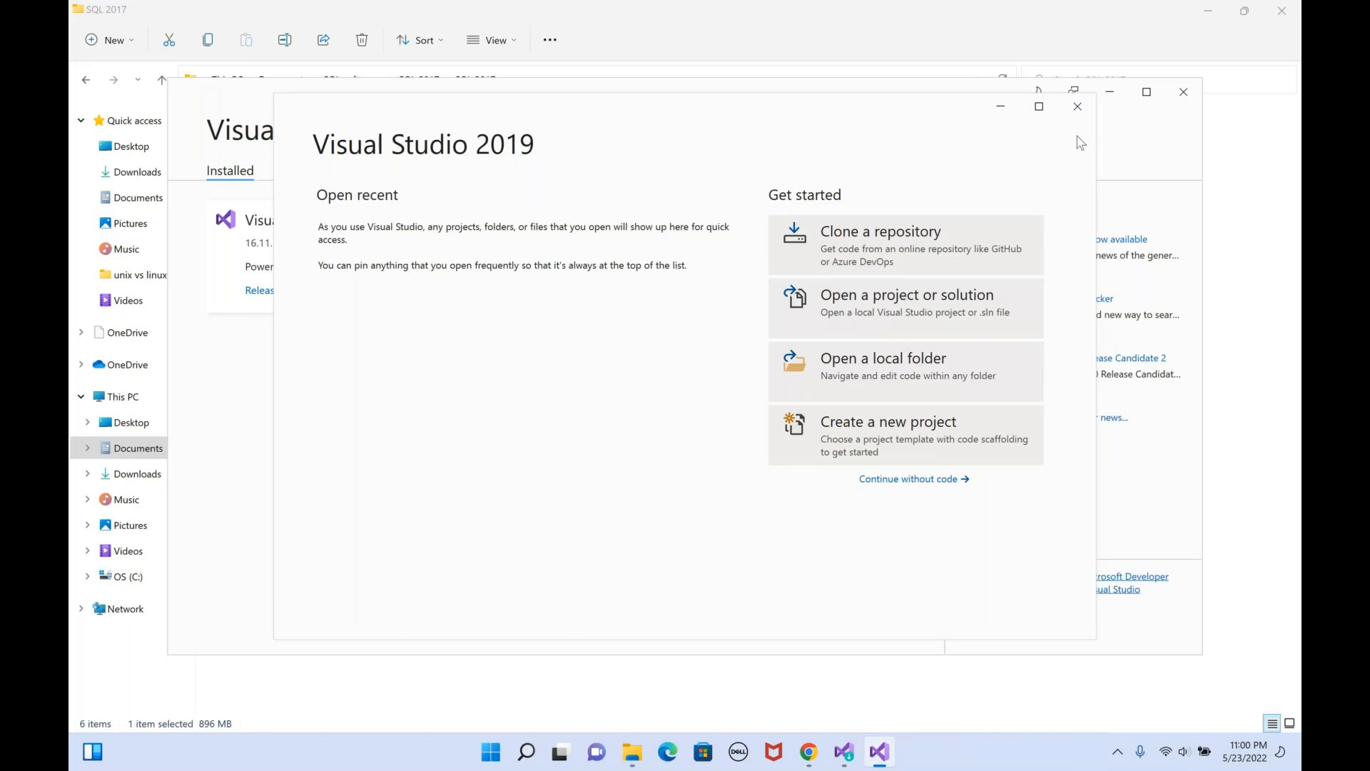
Close the Visual Studio 2019 start window and Visual Studio Installer, and clear the file selection in the SQL 2017 folder
left_click(1075, 114)
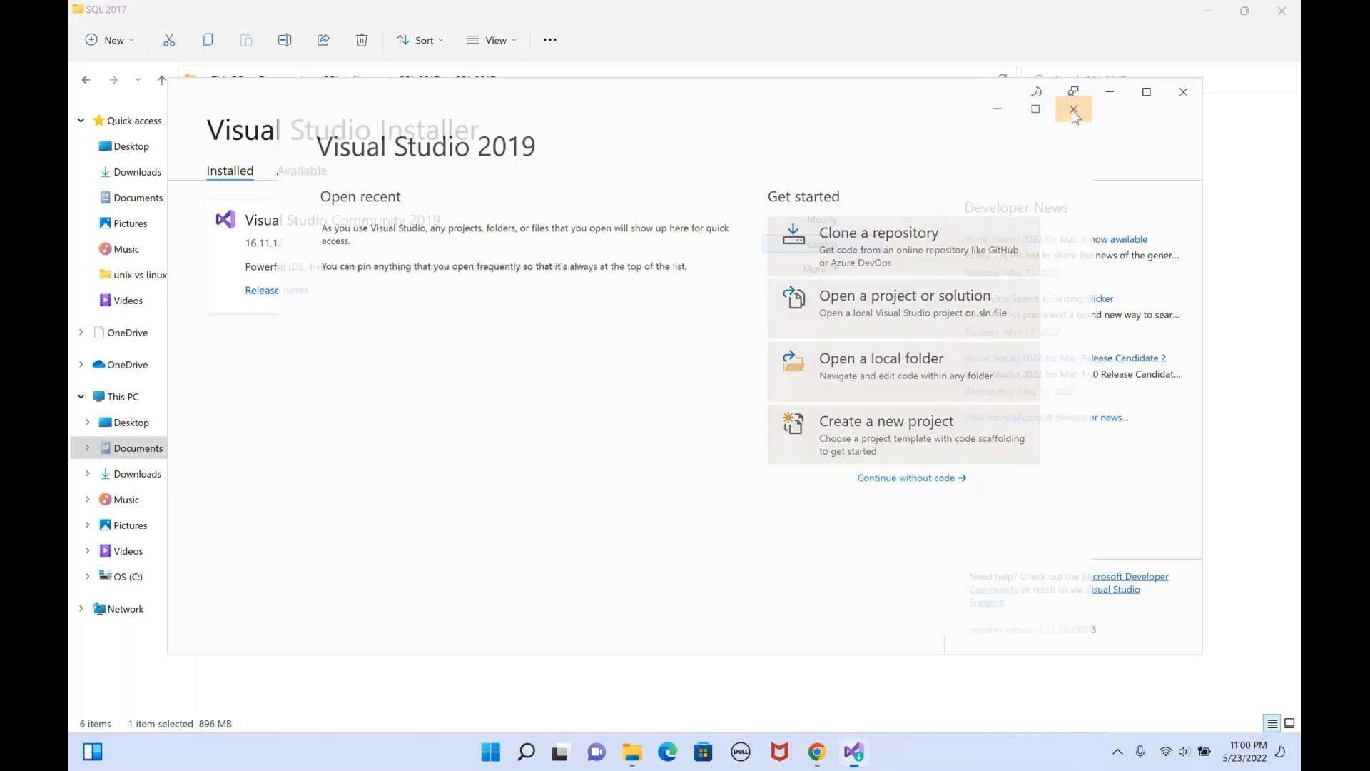
left_click(1183, 91)
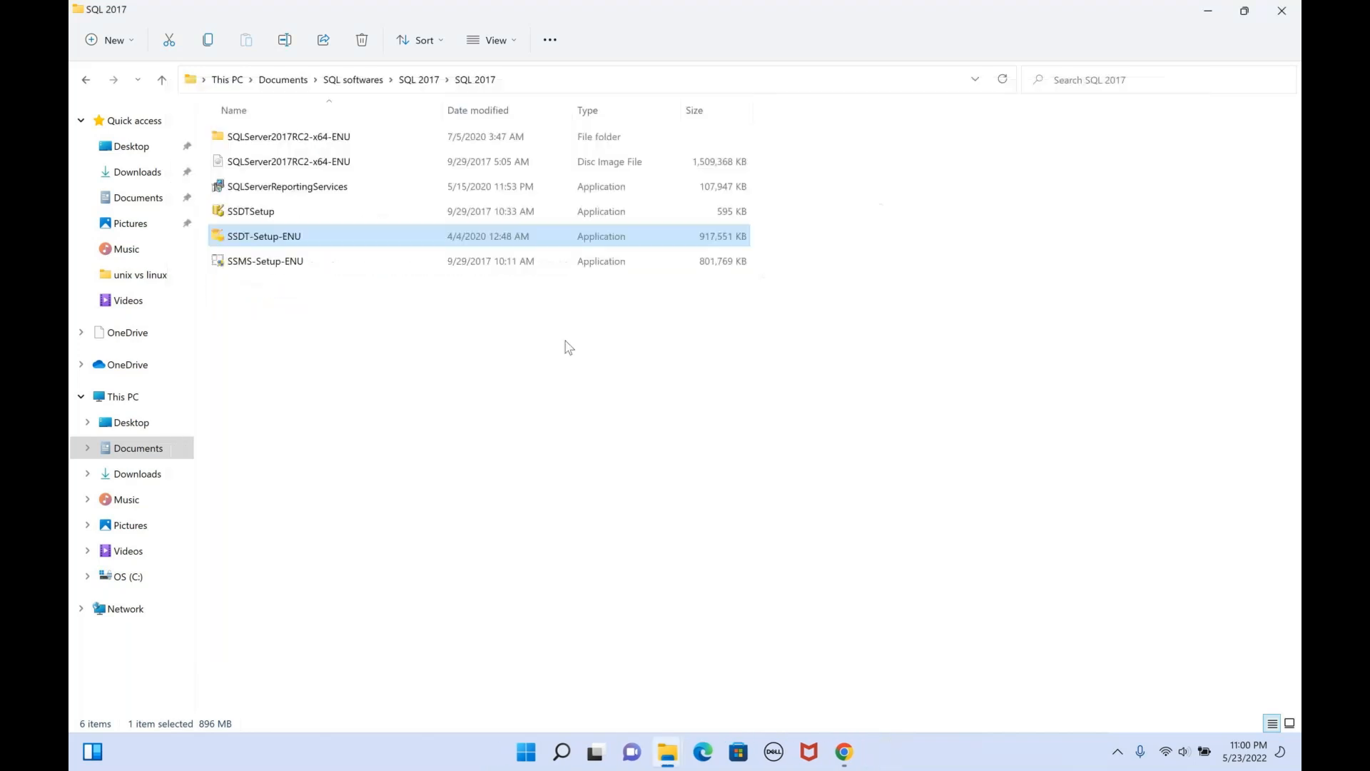
left_click(321, 394)
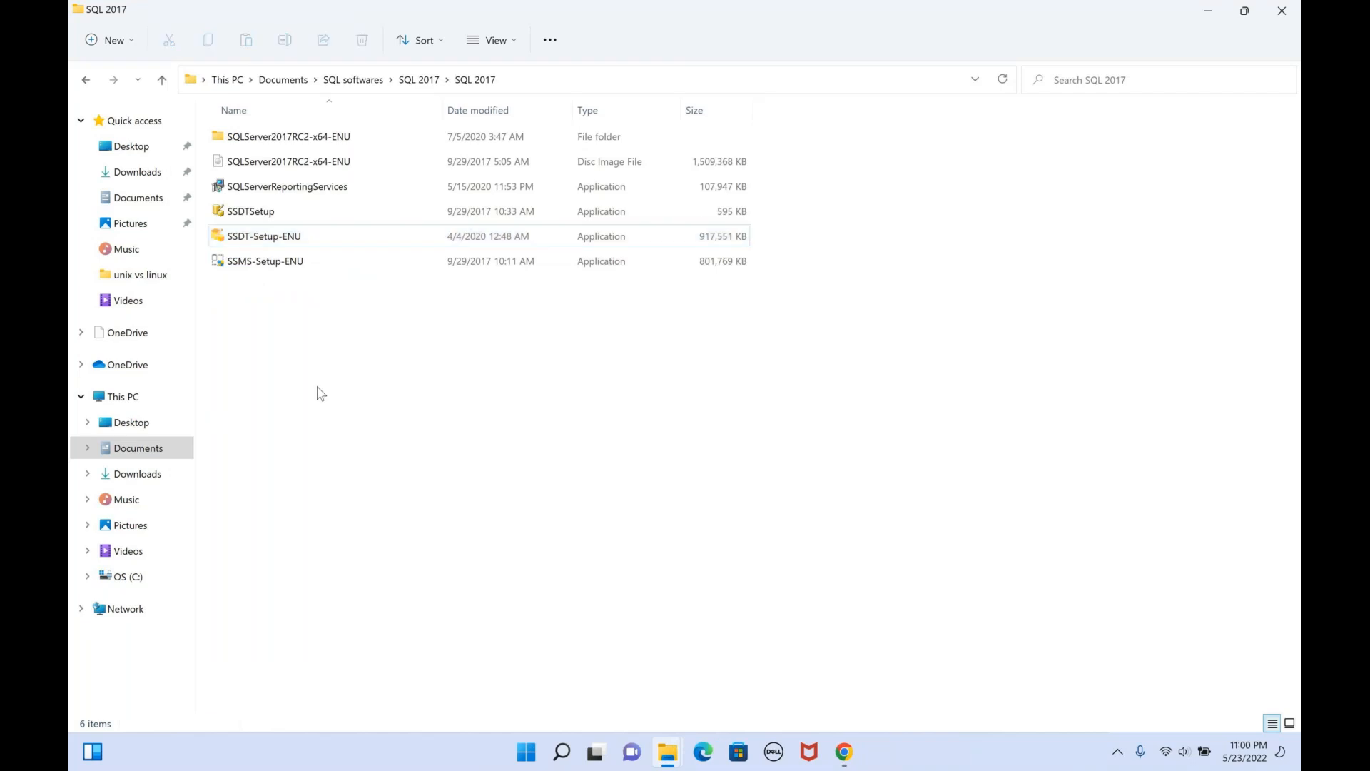
Search Windows for "ssms" and open Microsoft SQL Server Management Studio 17
left_click(563, 752)
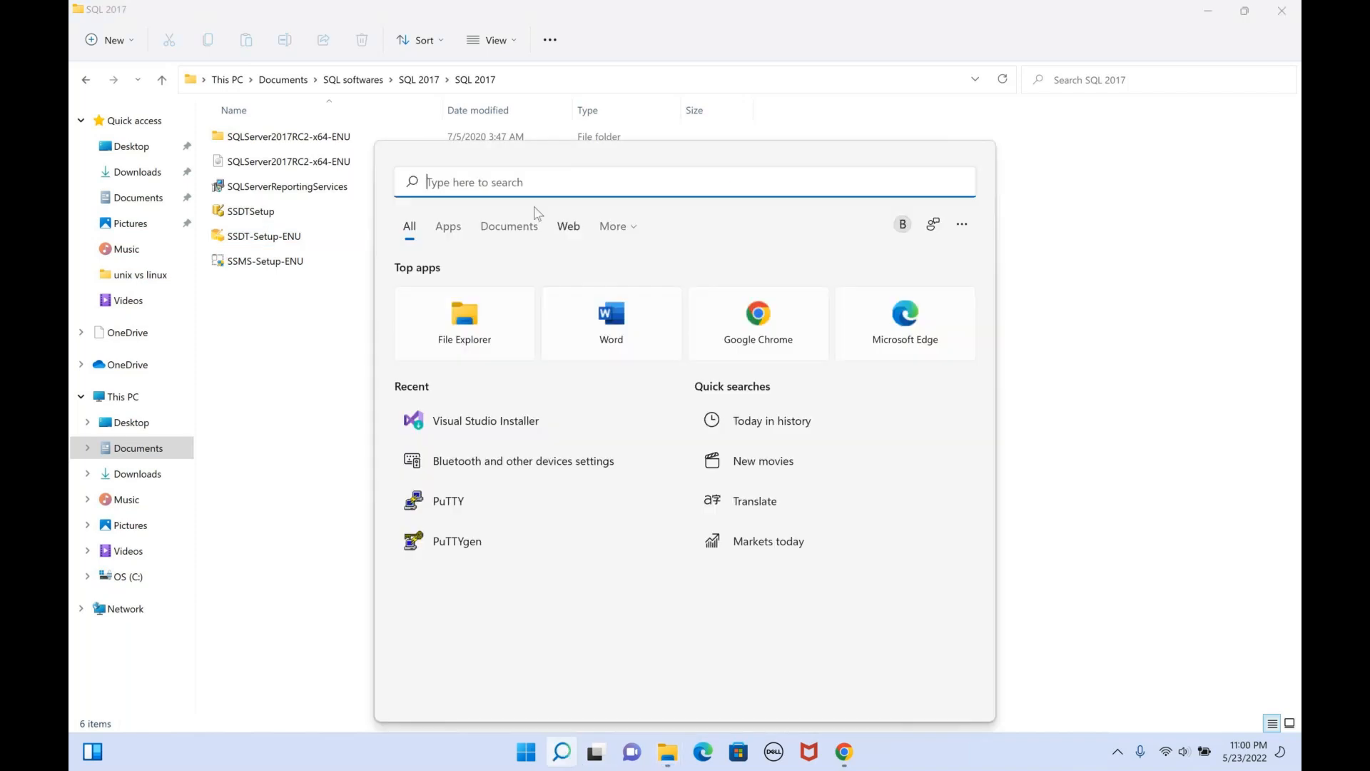
type("ssms")
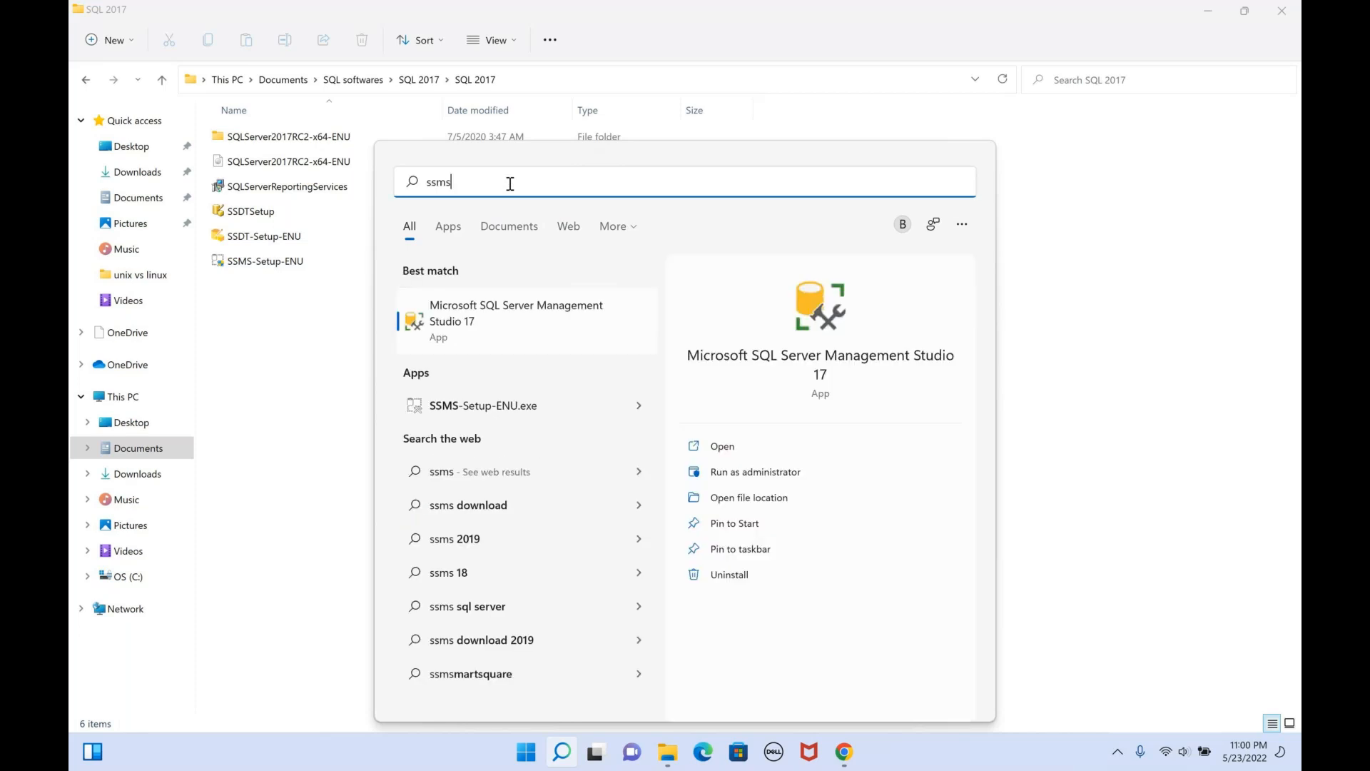
key("Return")
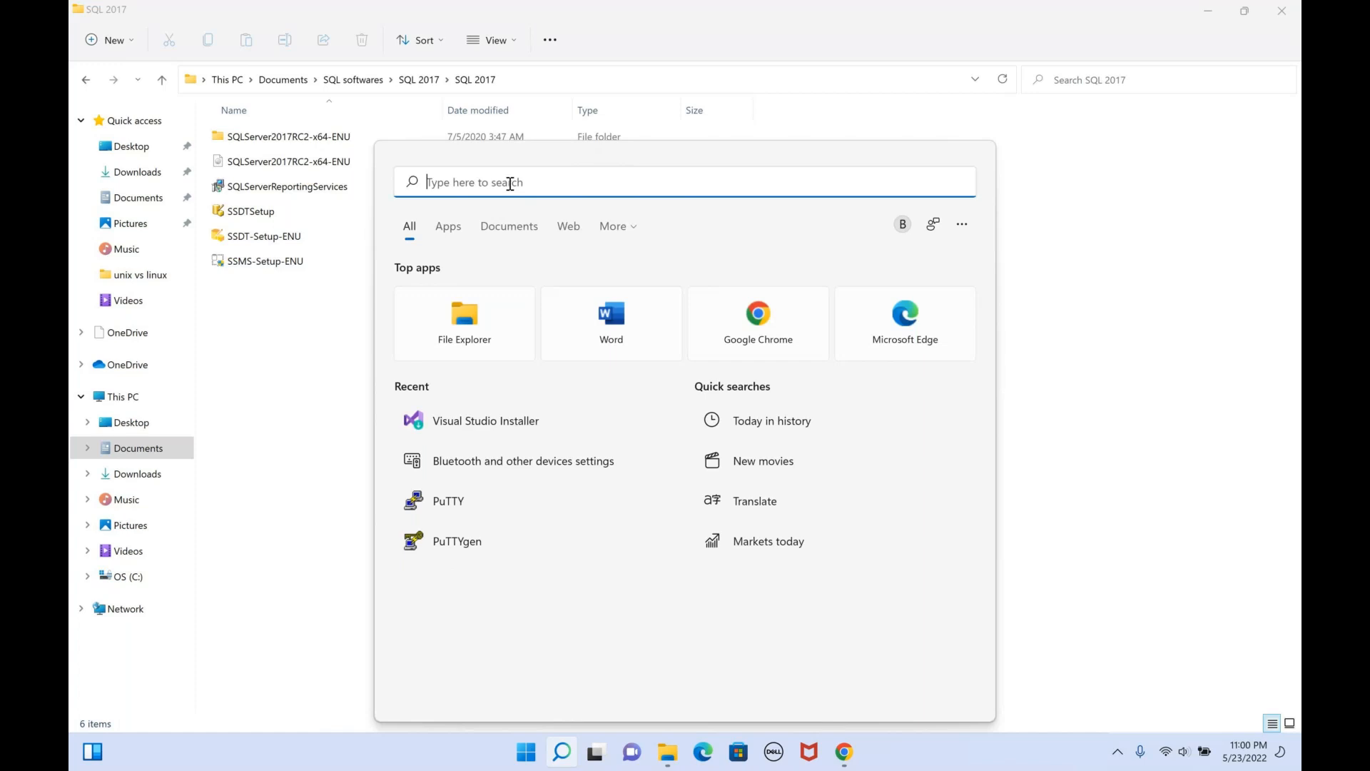
type("ss")
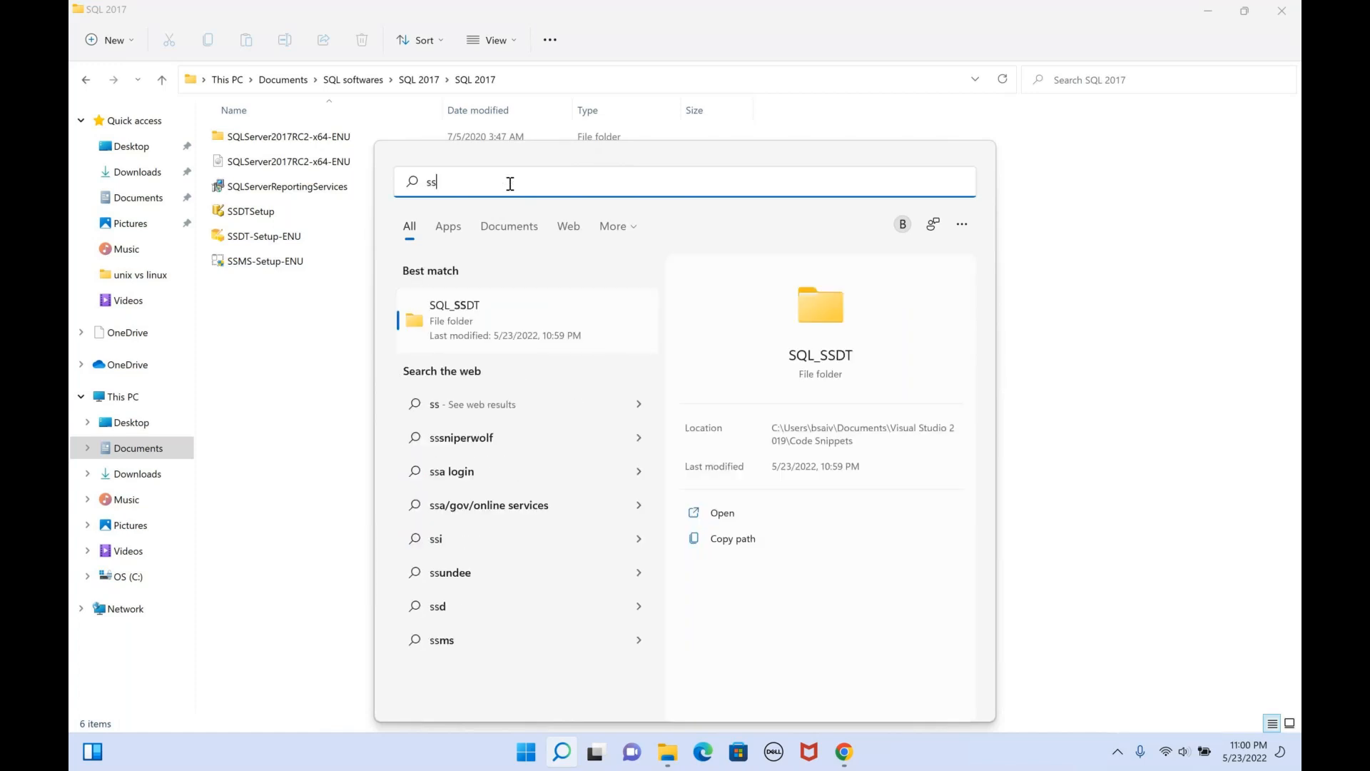
type("ms")
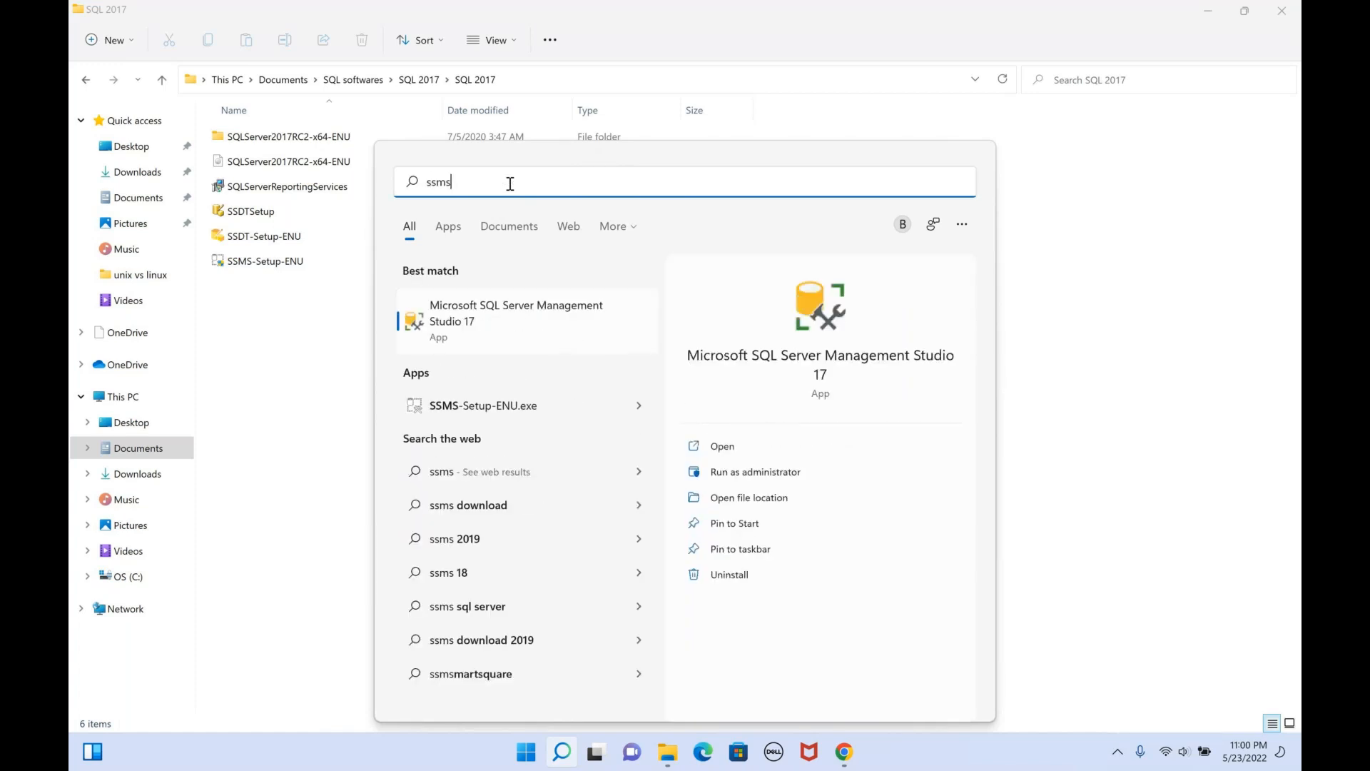
left_click(473, 326)
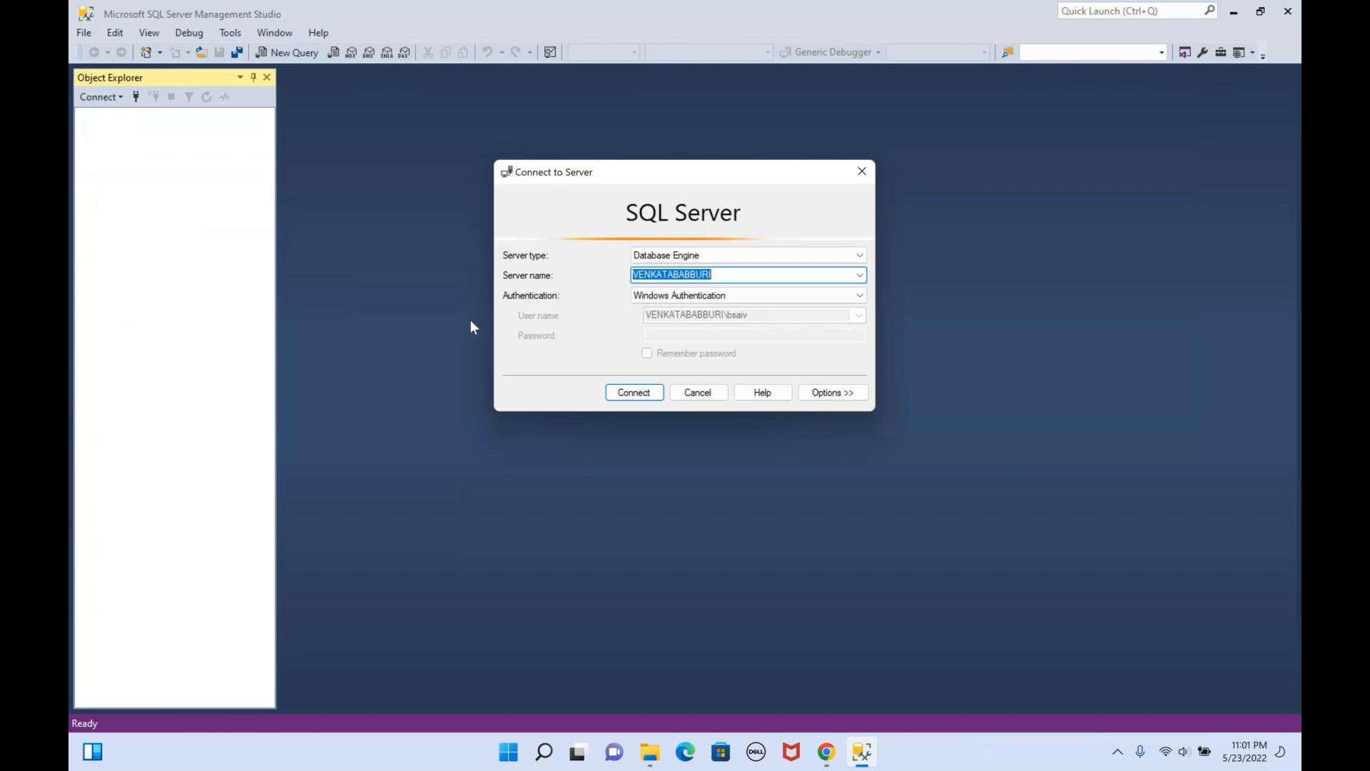
Connect to the local Database Engine server, keeping Windows Authentication, and expand its Databases folder
left_click(745, 298)
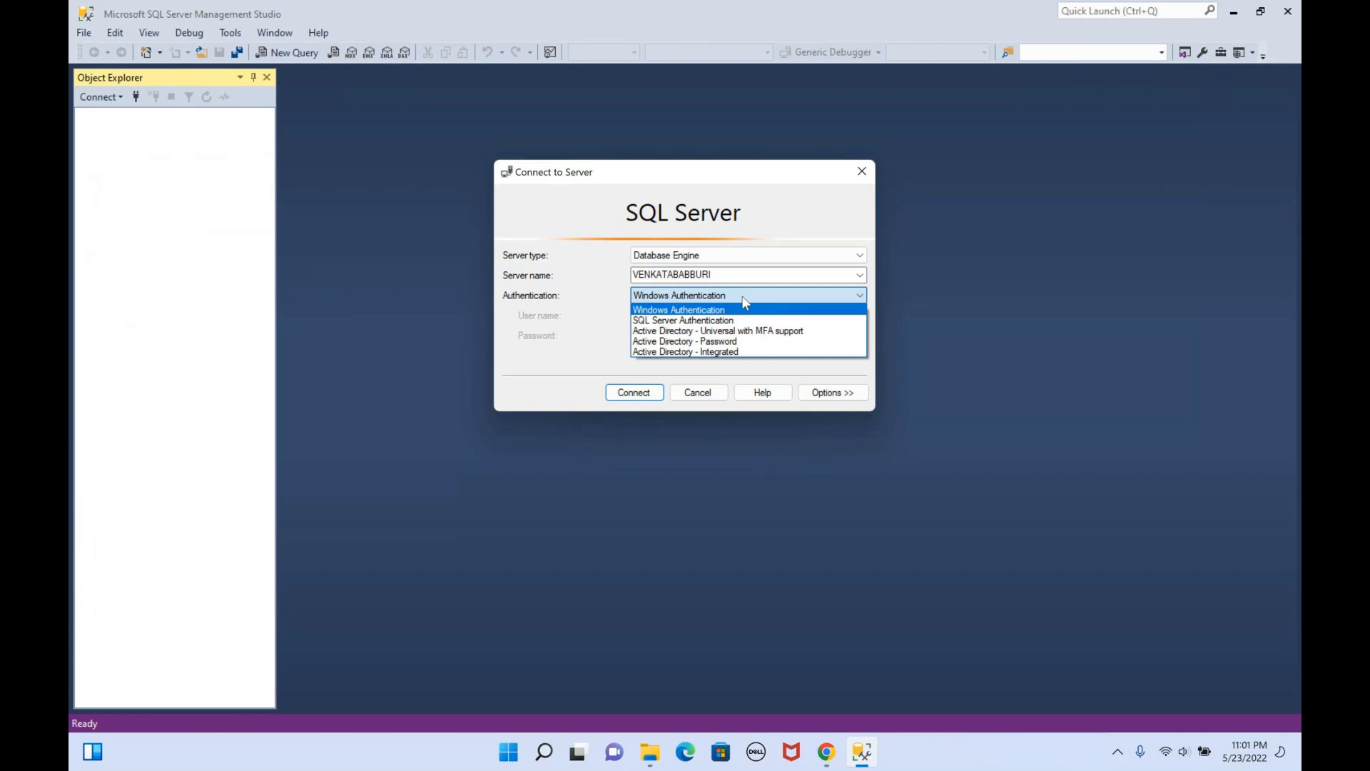
left_click(733, 294)
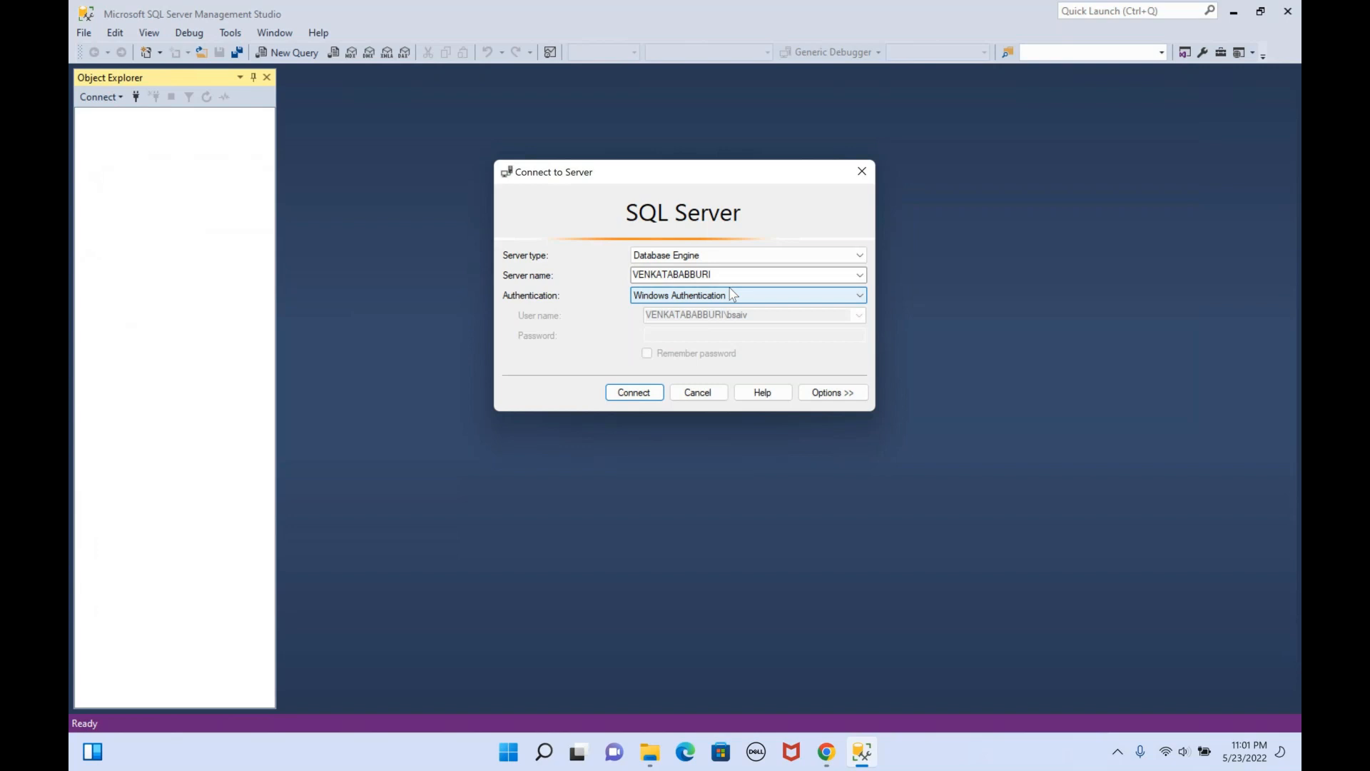
left_click(634, 394)
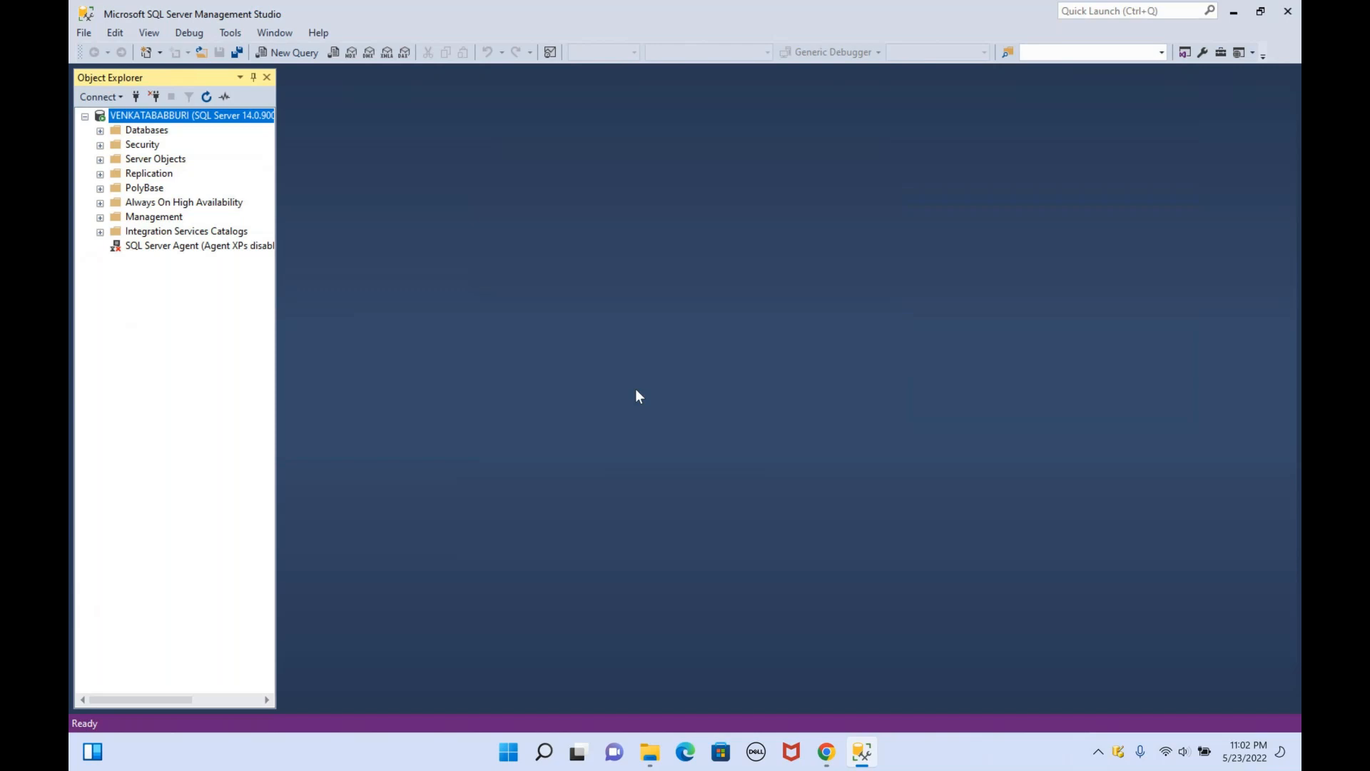
left_click(100, 131)
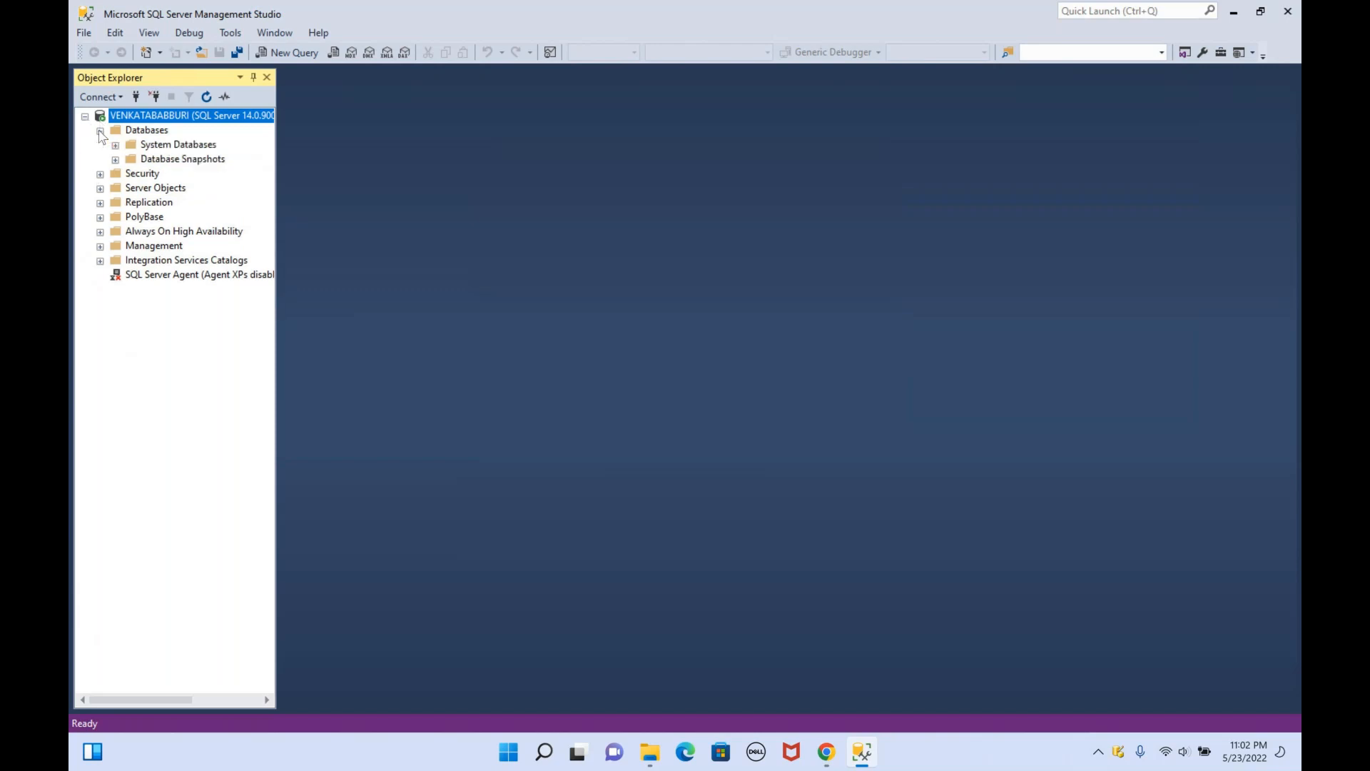